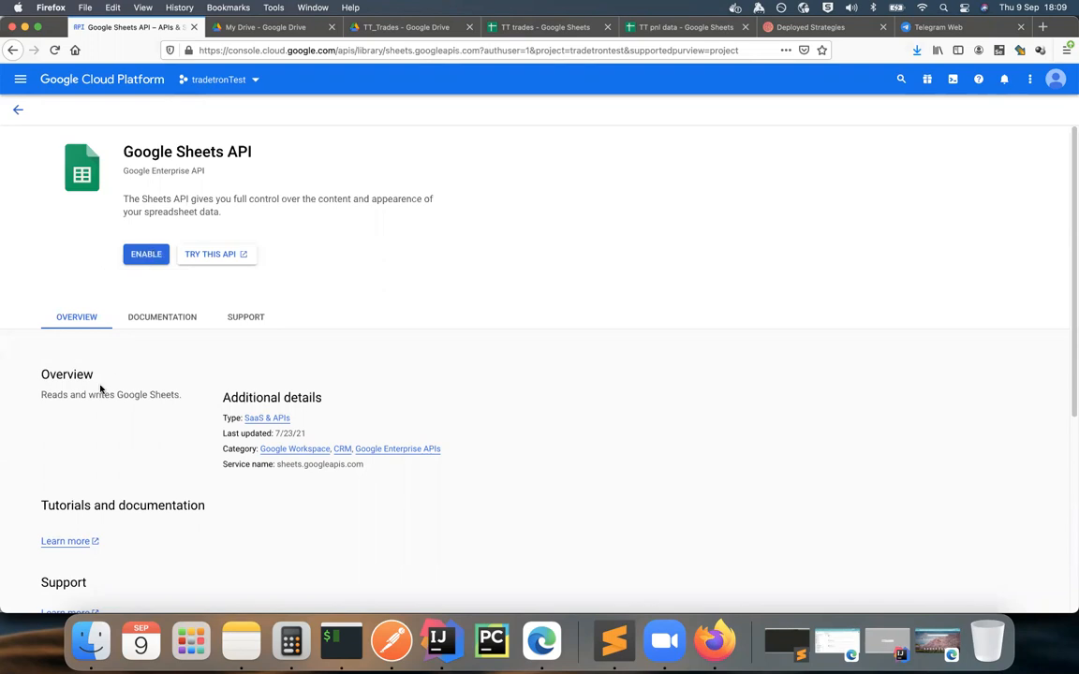
Step: Enable the Google Sheets API for the tradetronTest project and review its name, overview and activation status
{"action": "left_click_drag", "start_coordinate": [44, 395], "coordinate": [162, 394]}
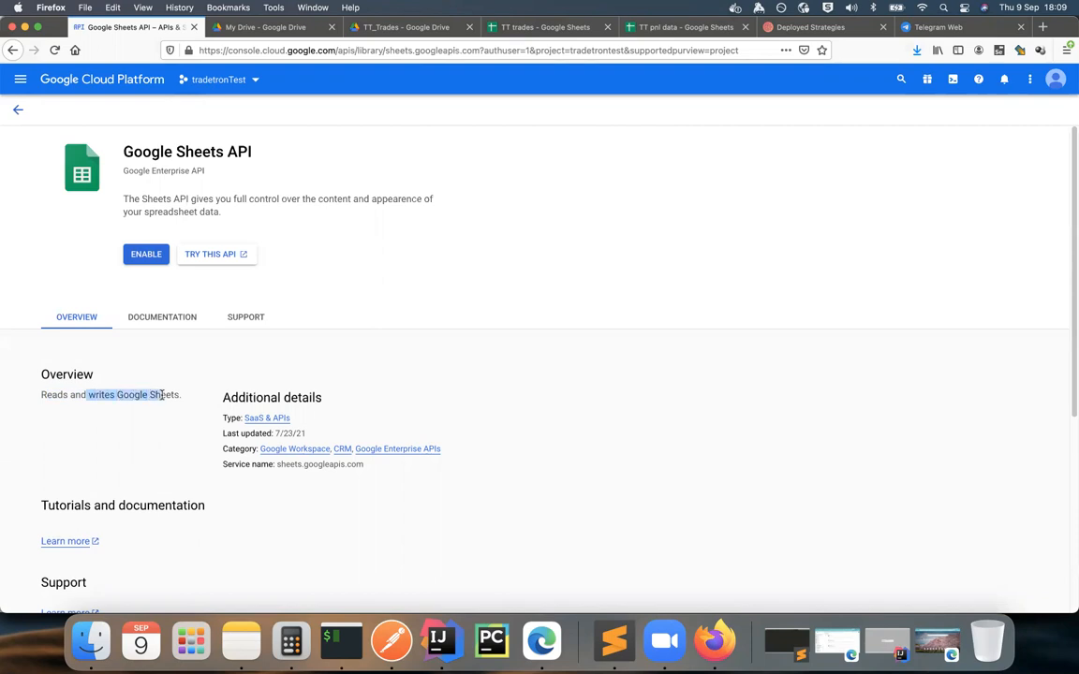
{"action": "left_click", "coordinate": [147, 254]}
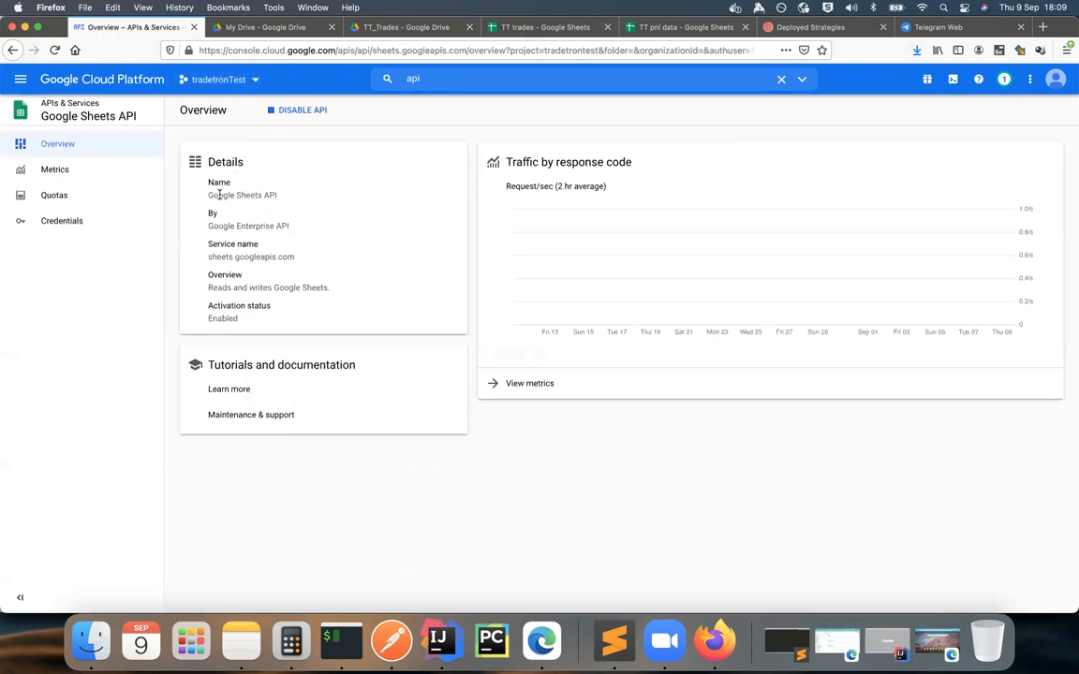
{"action": "left_click_drag", "start_coordinate": [222, 195], "coordinate": [267, 195]}
{"action": "left_click_drag", "start_coordinate": [226, 287], "coordinate": [295, 288]}
{"action": "left_click_drag", "start_coordinate": [223, 318], "coordinate": [239, 319]}
Step: Open the Tradetron deployed strategies page, close the developer tools, and check the exact name of the BLUE WHALE NF MIS V1.1 strategy
{"action": "left_click", "coordinate": [833, 31]}
{"action": "scroll", "coordinate": [154, 172], "scroll_direction": "up", "scroll_amount": 2}
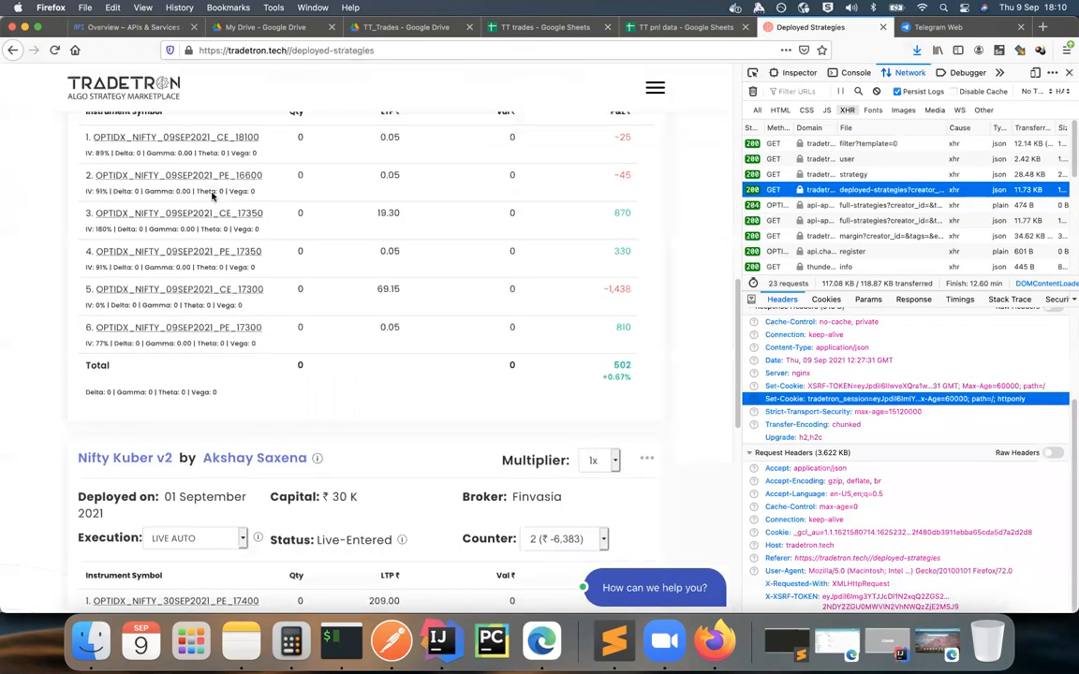
{"action": "scroll", "coordinate": [105, 166], "scroll_direction": "up", "scroll_amount": 2}
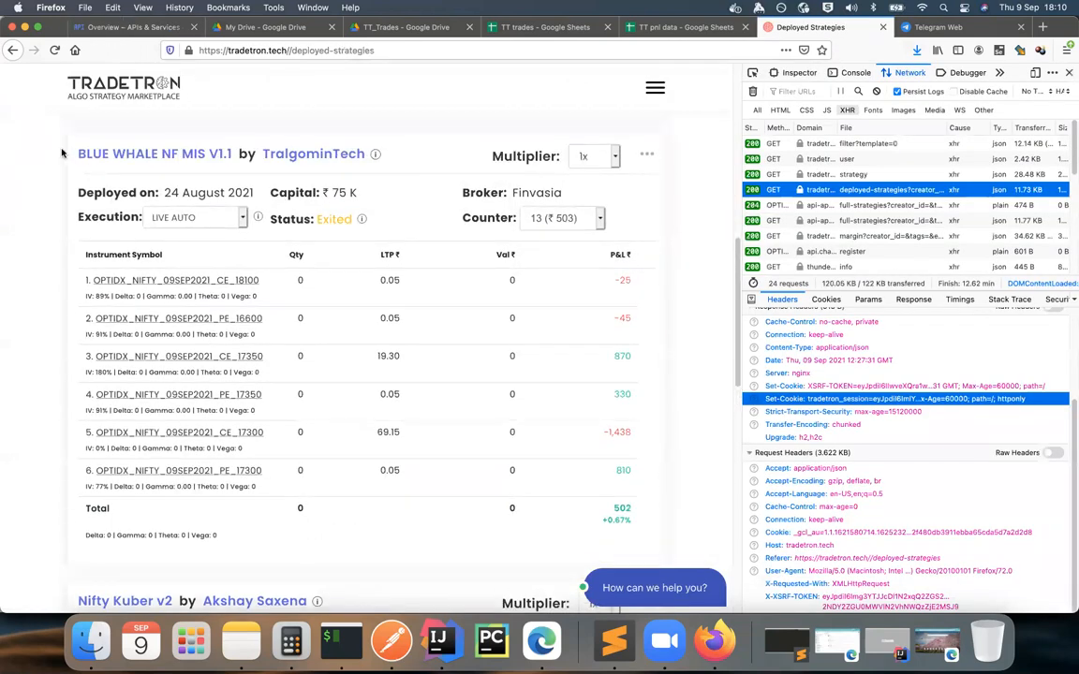
{"action": "left_click", "coordinate": [1070, 74]}
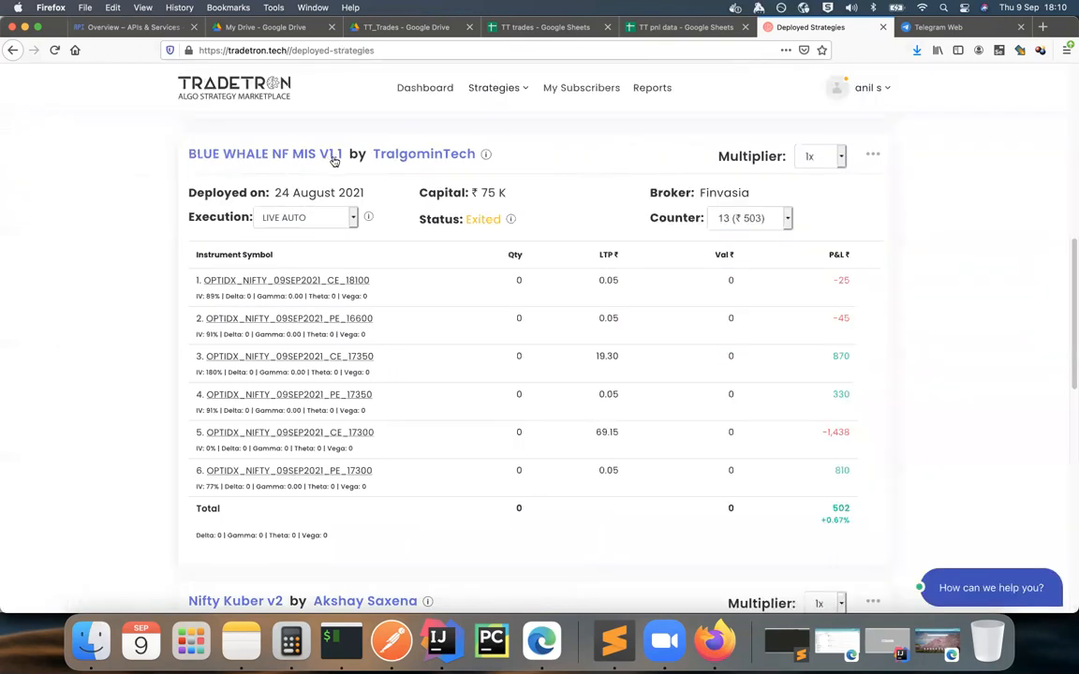
{"action": "left_click_drag", "start_coordinate": [186, 152], "coordinate": [309, 157]}
{"action": "left_click", "coordinate": [131, 164]}
Step: Examine the header row of the TT pnl data spreadsheet, from Time through the strategy name columns to Total
{"action": "left_click", "coordinate": [656, 27]}
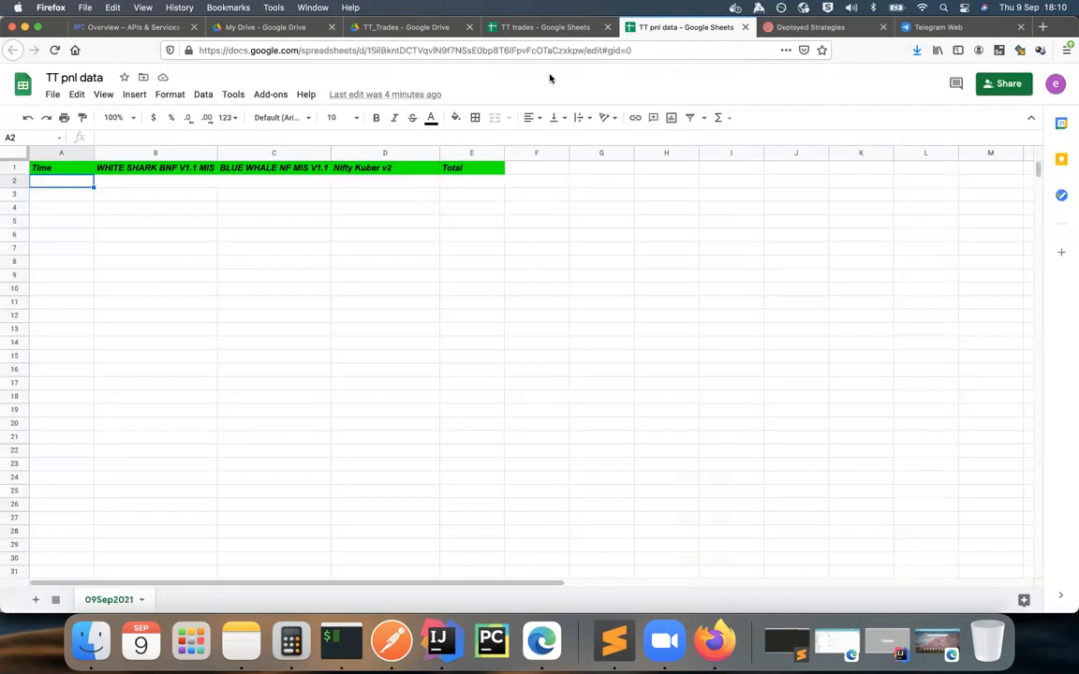
{"action": "key", "text": "Tab"}
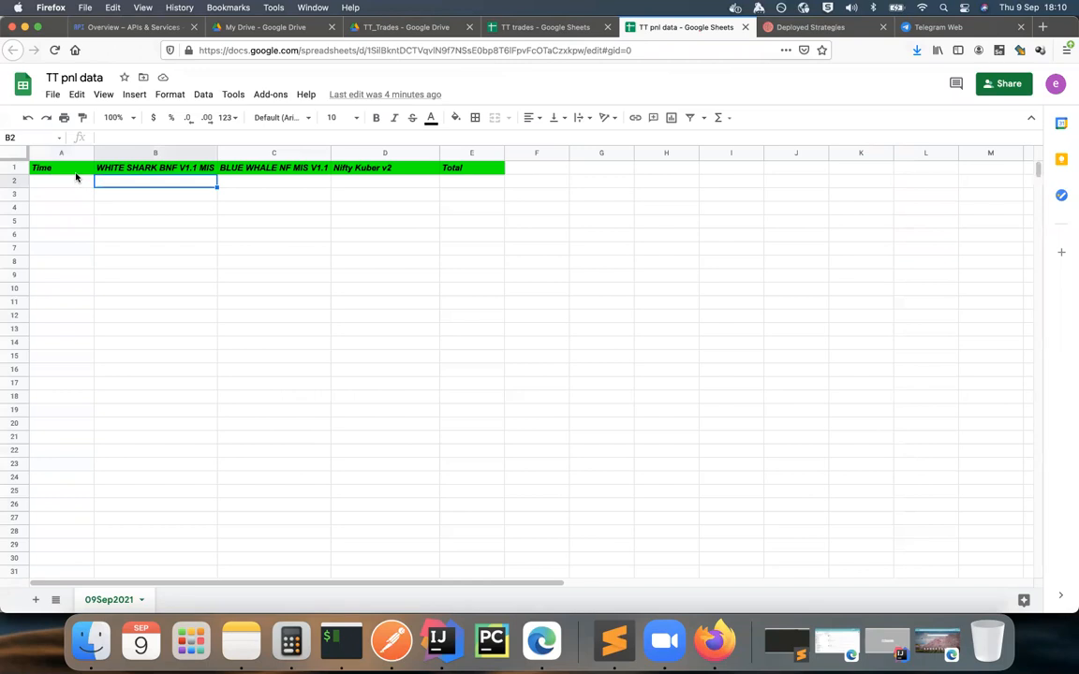
{"action": "left_click", "coordinate": [73, 171]}
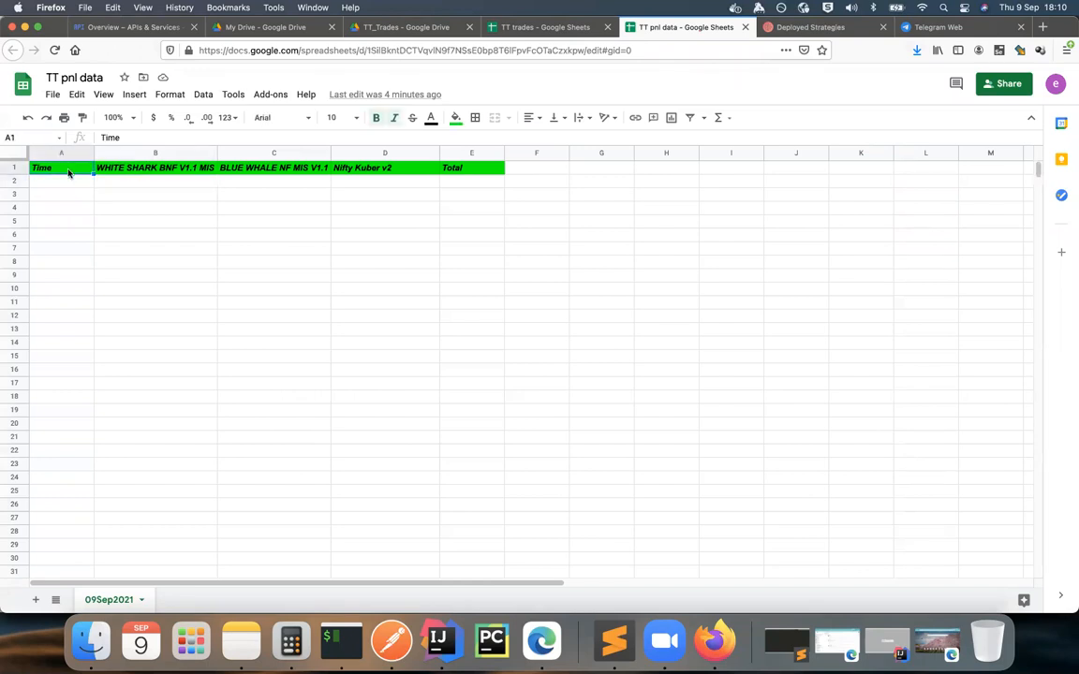
{"action": "left_click", "coordinate": [479, 168]}
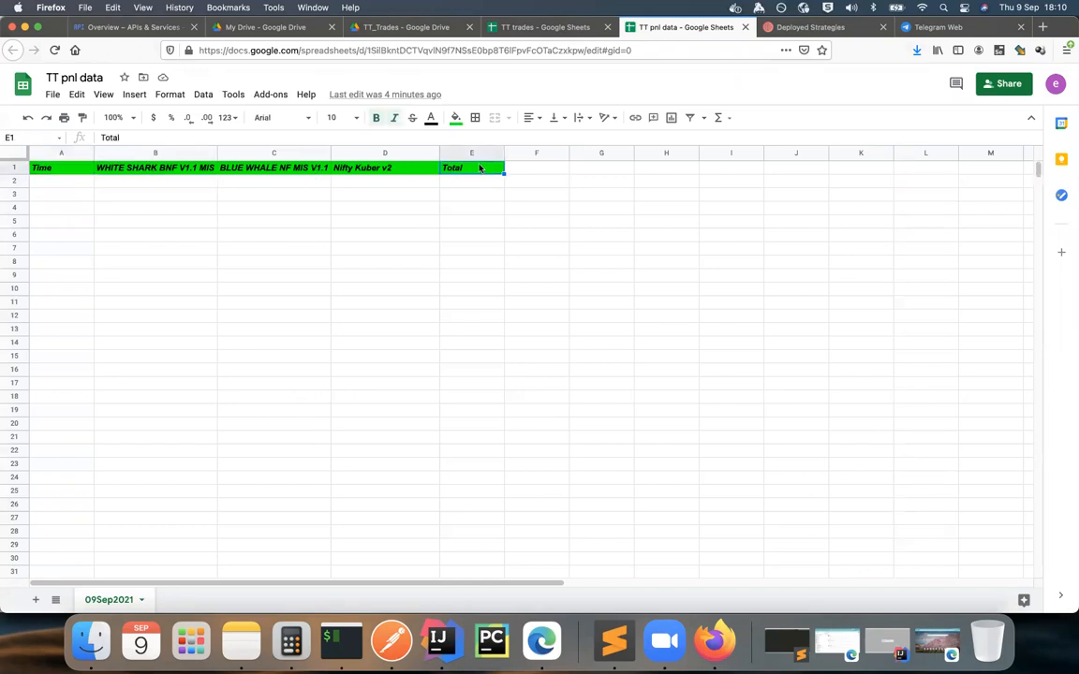
{"action": "left_click", "coordinate": [139, 169]}
{"action": "left_click", "coordinate": [249, 169]}
{"action": "left_click", "coordinate": [369, 169]}
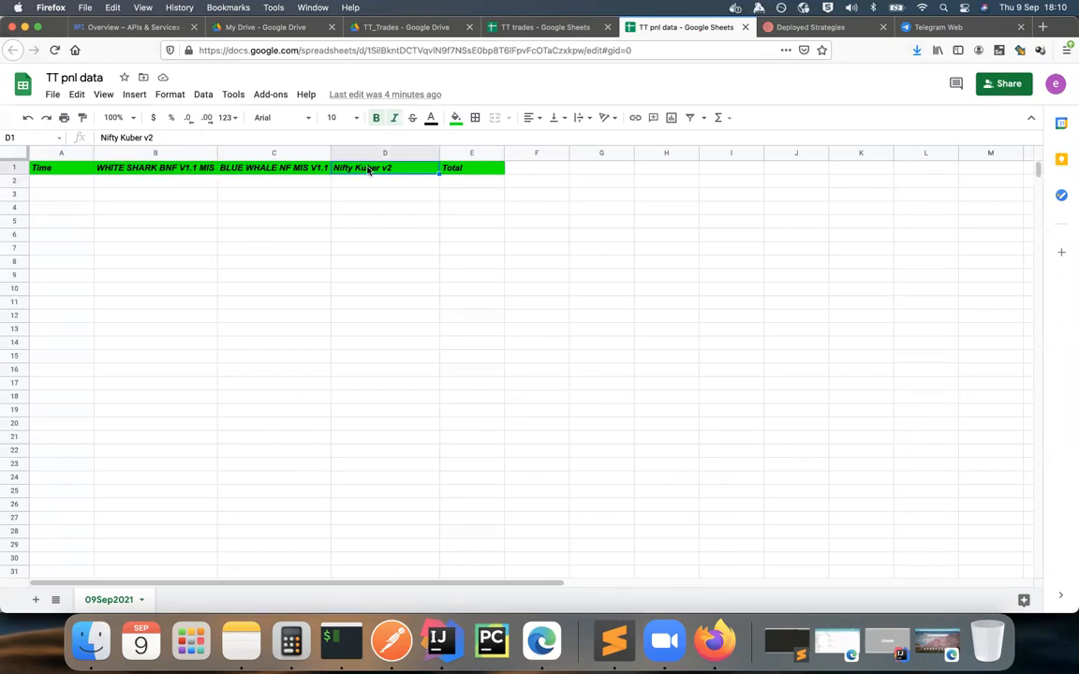
{"action": "left_click", "coordinate": [150, 168]}
{"action": "left_click", "coordinate": [232, 168]}
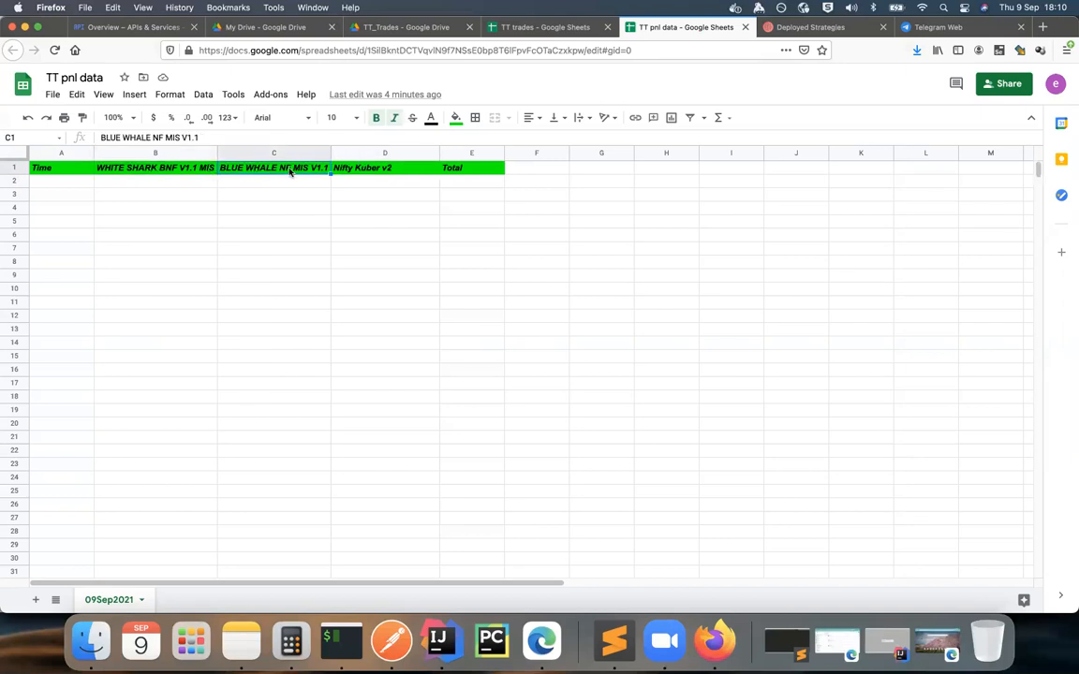
{"action": "left_click", "coordinate": [367, 170]}
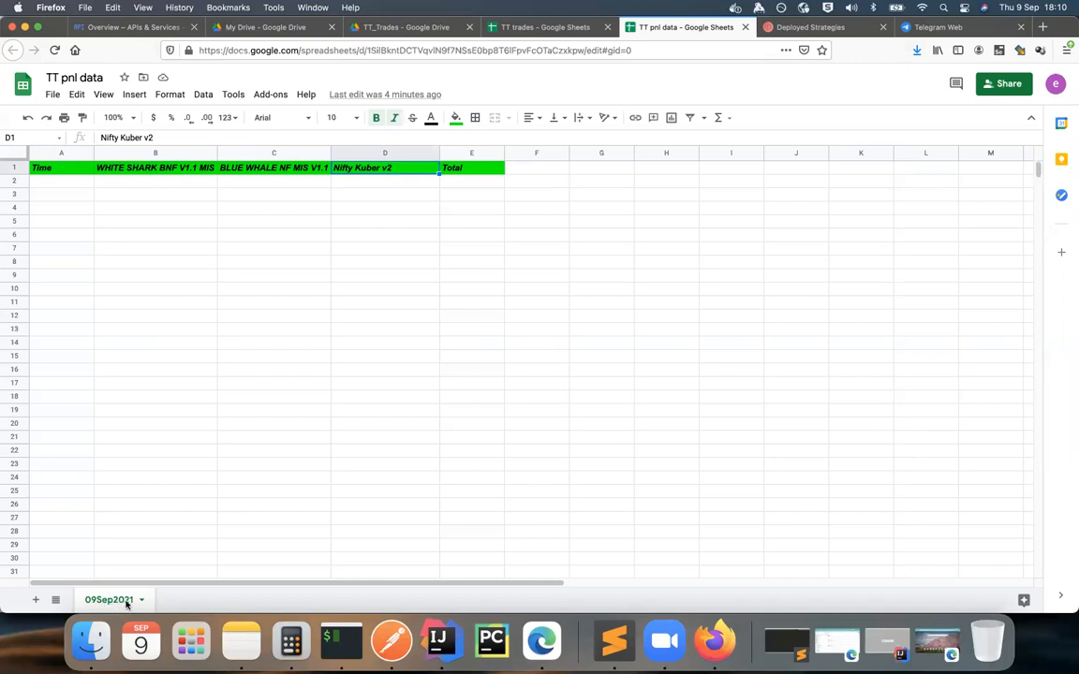
{"action": "left_click", "coordinate": [174, 173]}
{"action": "left_click", "coordinate": [238, 169]}
{"action": "left_click", "coordinate": [360, 170]}
{"action": "left_click", "coordinate": [172, 170]}
{"action": "left_click", "coordinate": [234, 172]}
{"action": "left_click", "coordinate": [346, 167]}
Step: Open strategies.txt from the dist folder in Finder and review the first two strategy names listed in it
{"action": "left_click", "coordinate": [615, 644]}
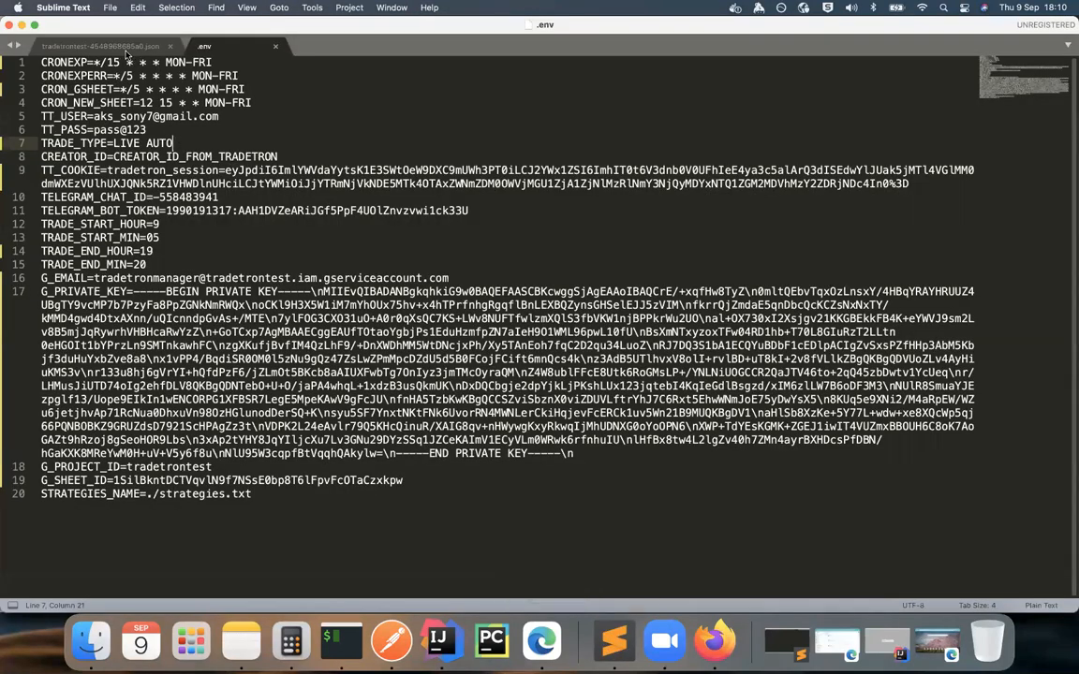
{"action": "left_click", "coordinate": [91, 643]}
{"action": "left_click", "coordinate": [153, 118]}
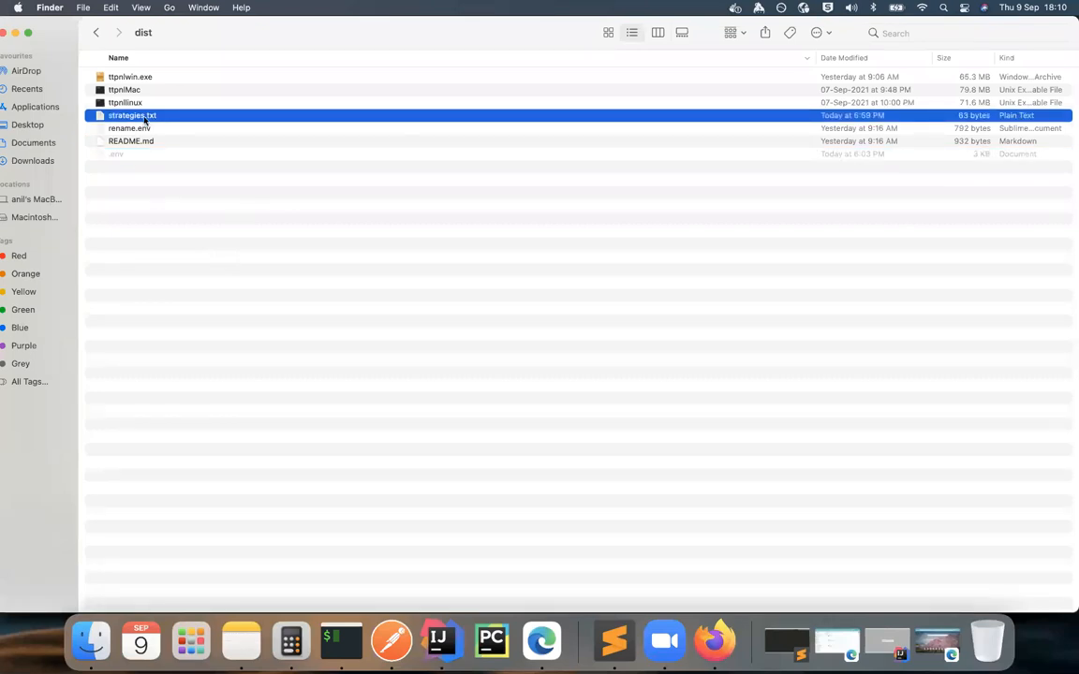
{"action": "double_click", "coordinate": [145, 116]}
{"action": "left_click_drag", "start_coordinate": [214, 68], "coordinate": [37, 62]}
{"action": "left_click_drag", "start_coordinate": [197, 77], "coordinate": [41, 77]}
Step: Try adding three blank lines below the Nifty Kuber v2 entry, and remove them again
{"action": "left_click", "coordinate": [148, 90]}
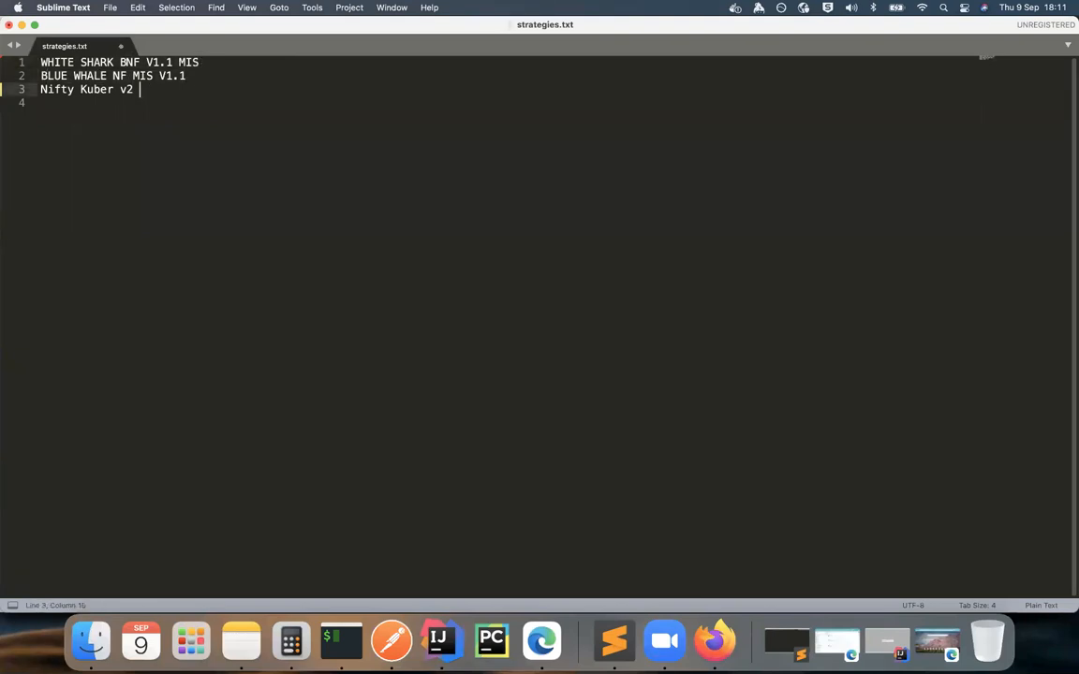
{"action": "key", "text": "Return"}
{"action": "key", "text": "Return"}
{"action": "key", "text": "Return"}
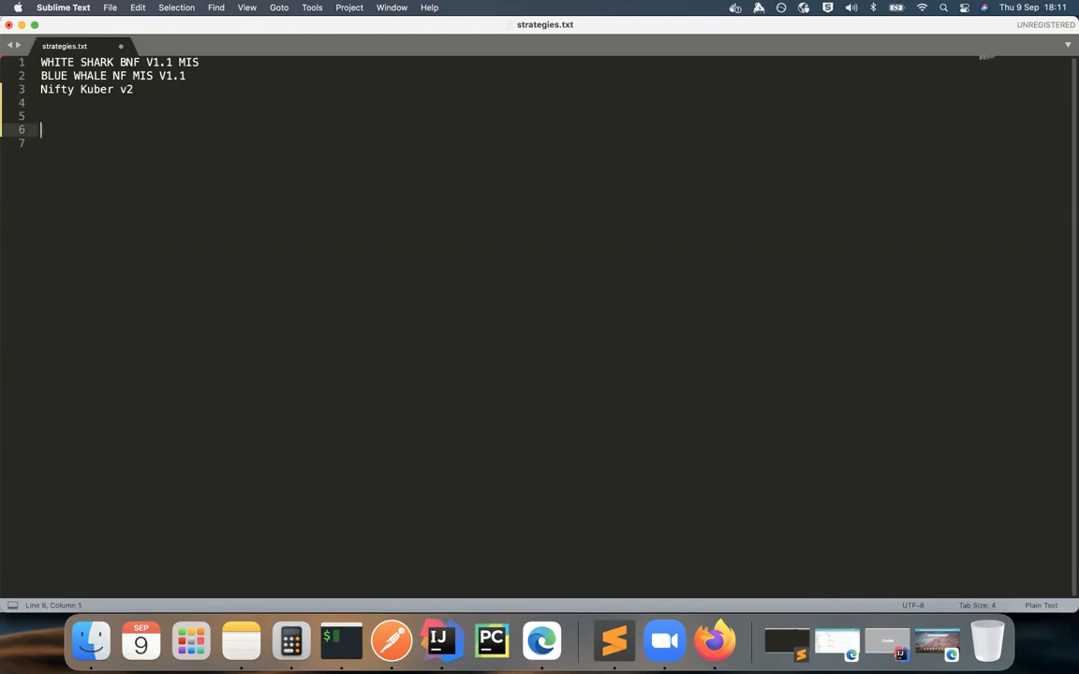
{"action": "key", "text": "BackSpace"}
{"action": "key", "text": "BackSpace"}
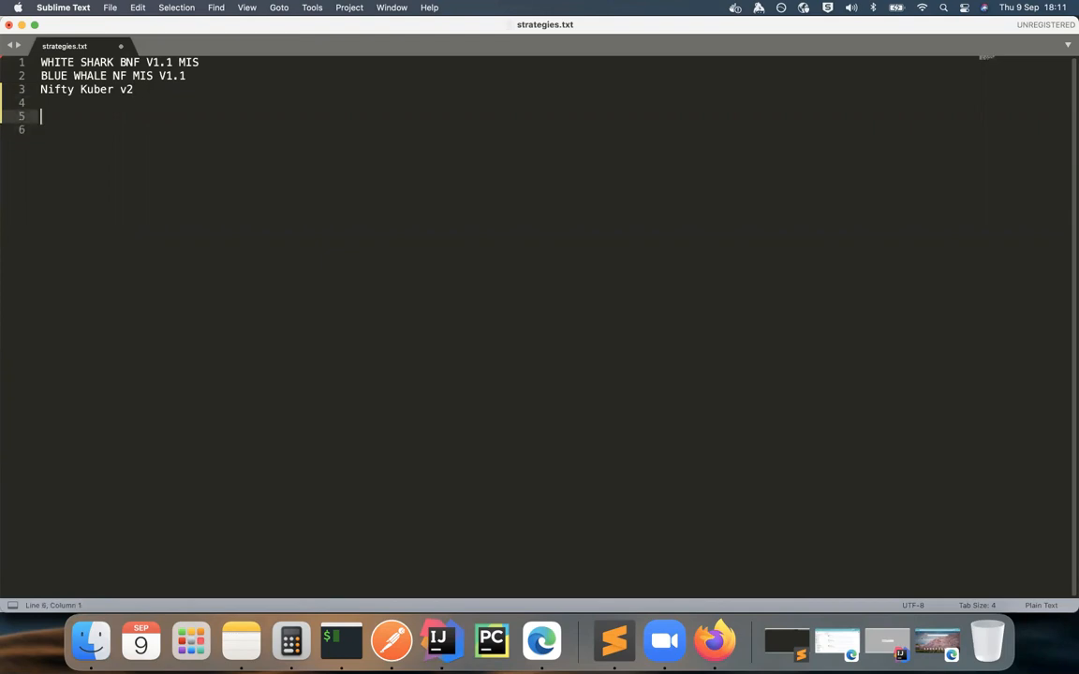
{"action": "key", "text": "BackSpace"}
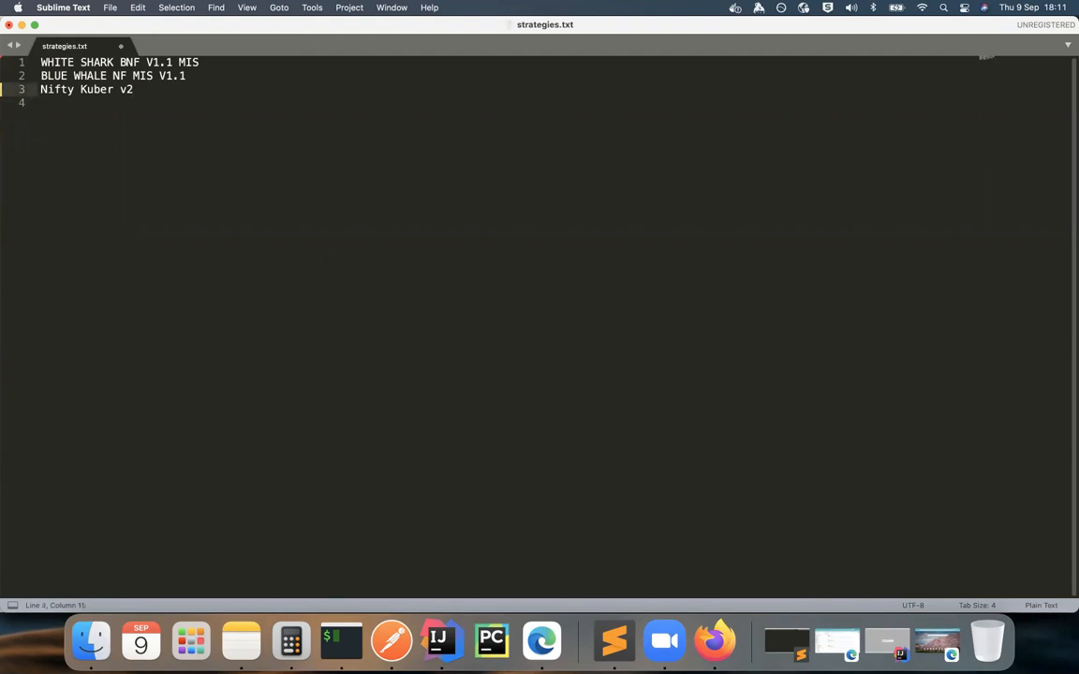
Step: Delete the empty last line of strategies.txt, save the file, and check that only the strategy names remain
{"action": "left_click", "coordinate": [57, 103]}
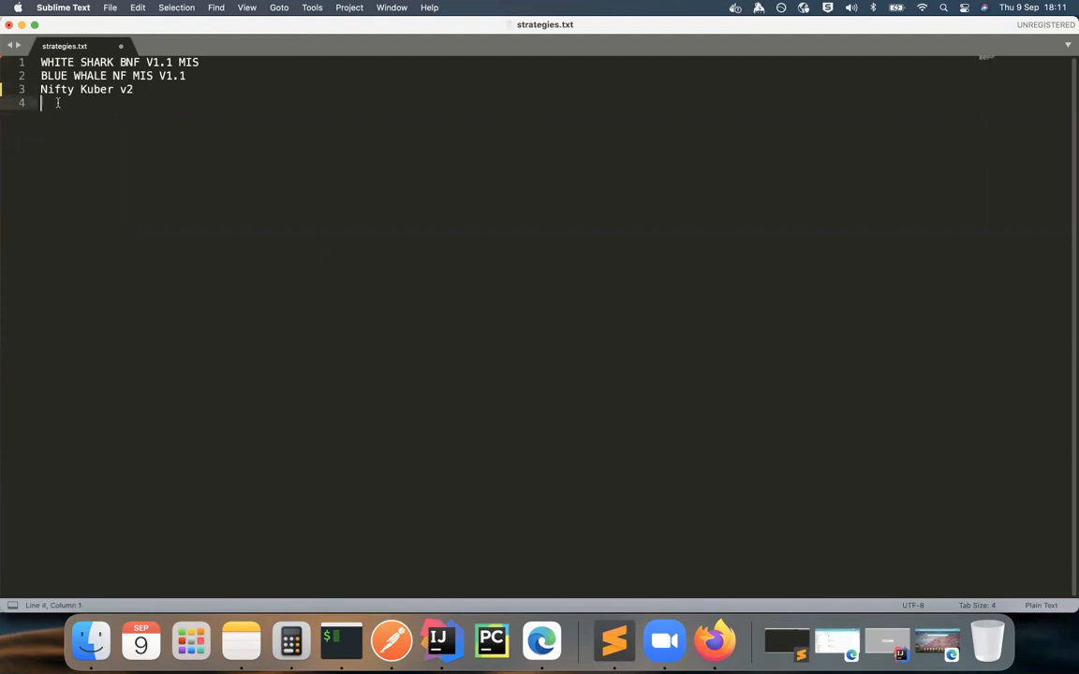
{"action": "key", "text": "BackSpace"}
{"action": "key", "text": "super+s"}
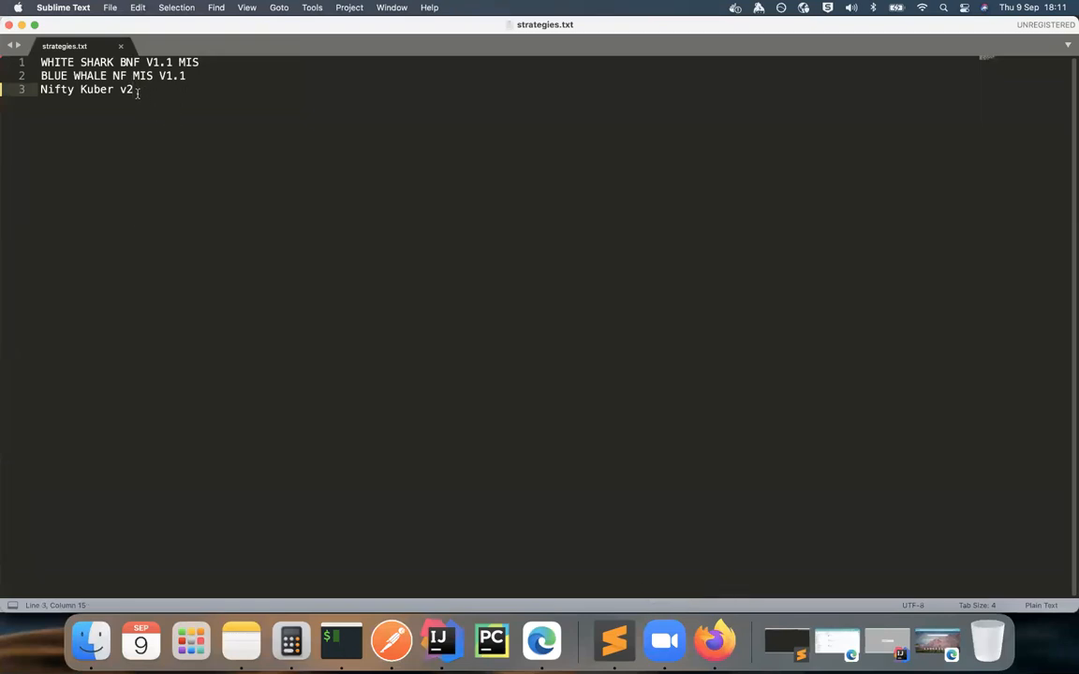
{"action": "key", "text": "super+shift+Up"}
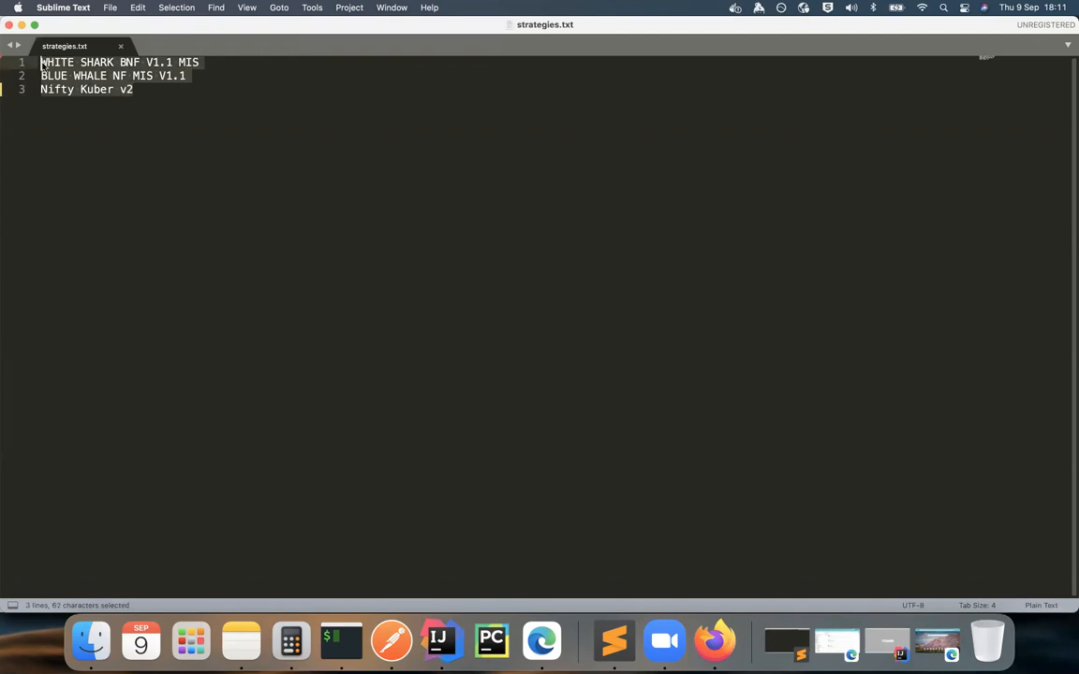
{"action": "left_click", "coordinate": [156, 92]}
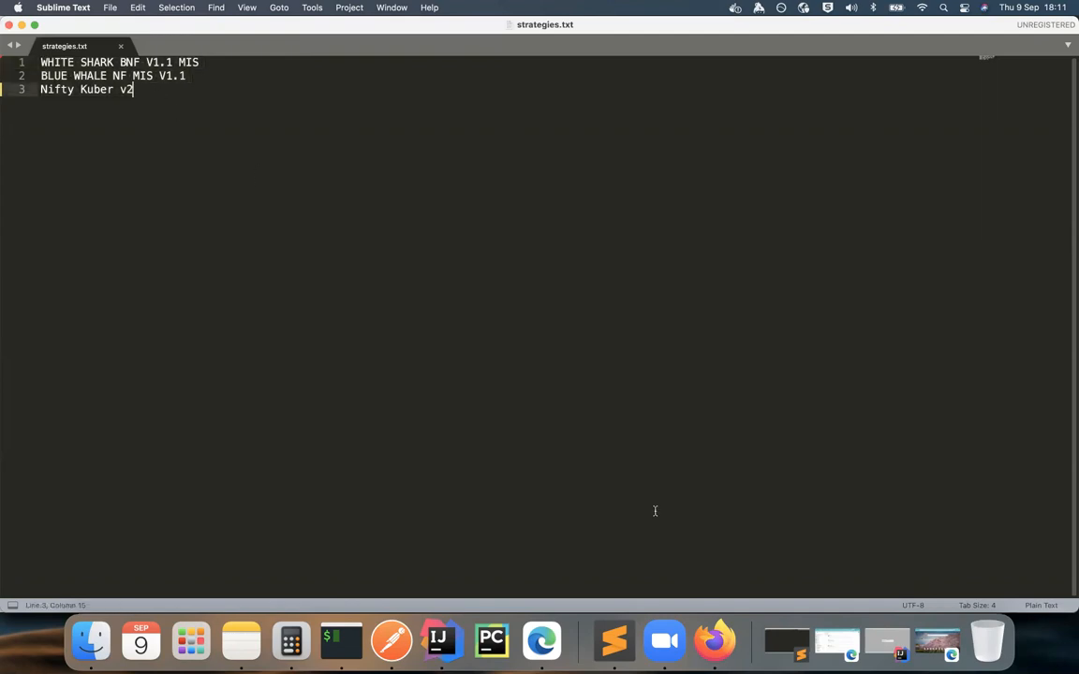
Step: Switch to Firefox and compare the header cells of TT pnl data with the strategy list, including Time, Total and the first data rows
{"action": "left_click", "coordinate": [712, 644]}
{"action": "left_click_drag", "start_coordinate": [62, 168], "coordinate": [454, 169]}
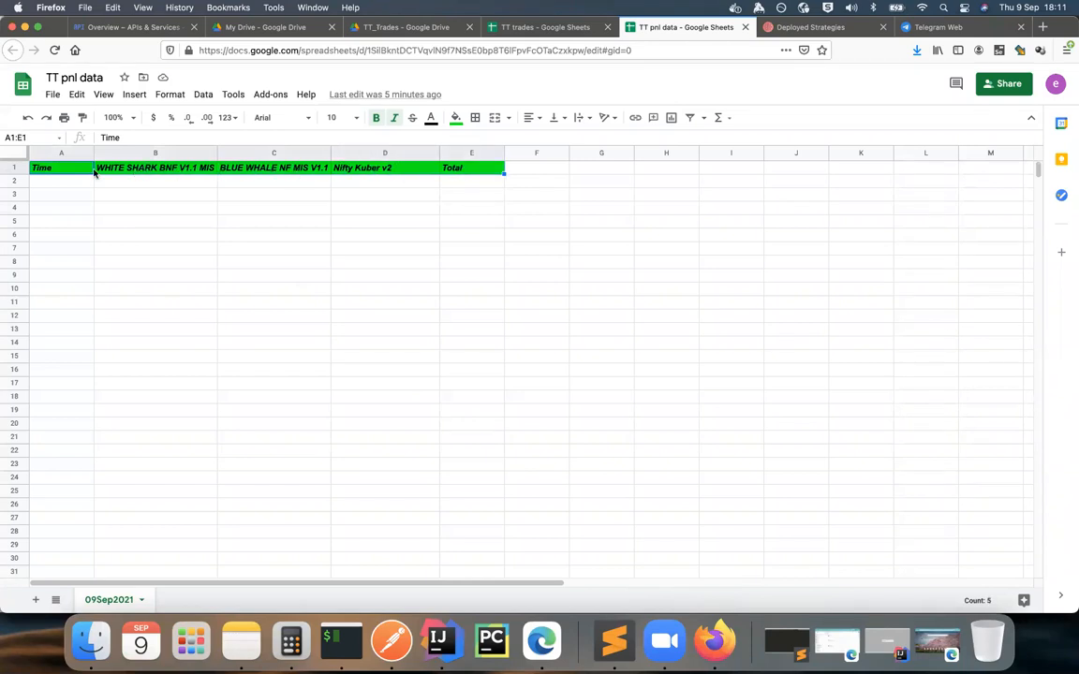
{"action": "left_click", "coordinate": [58, 167]}
{"action": "left_click", "coordinate": [482, 172]}
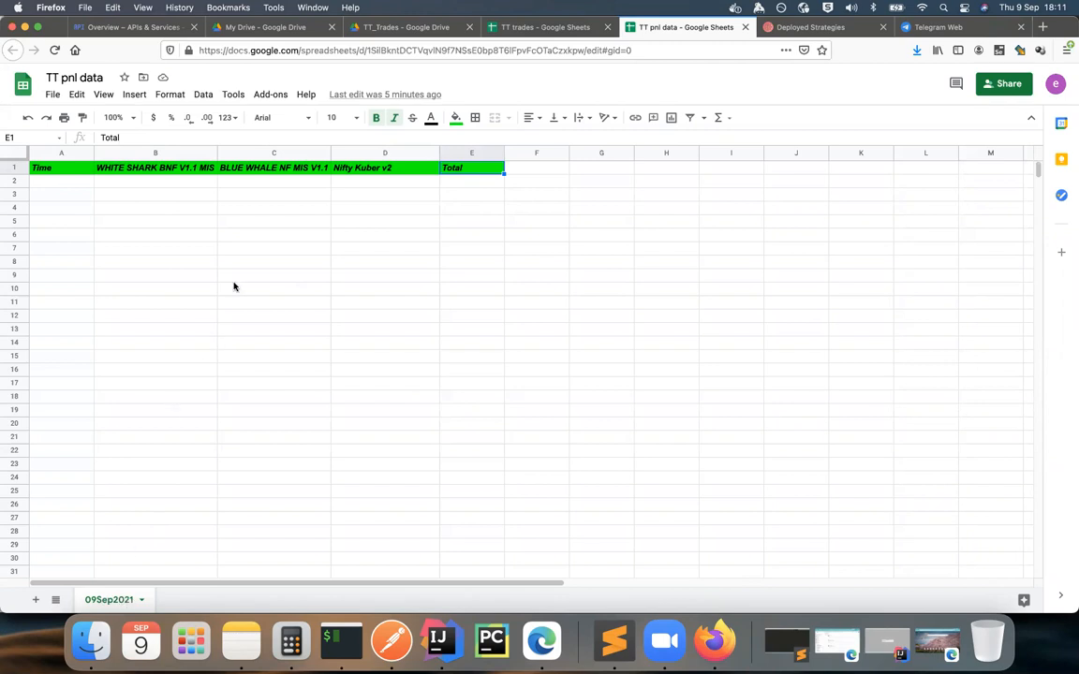
{"action": "left_click", "coordinate": [55, 185]}
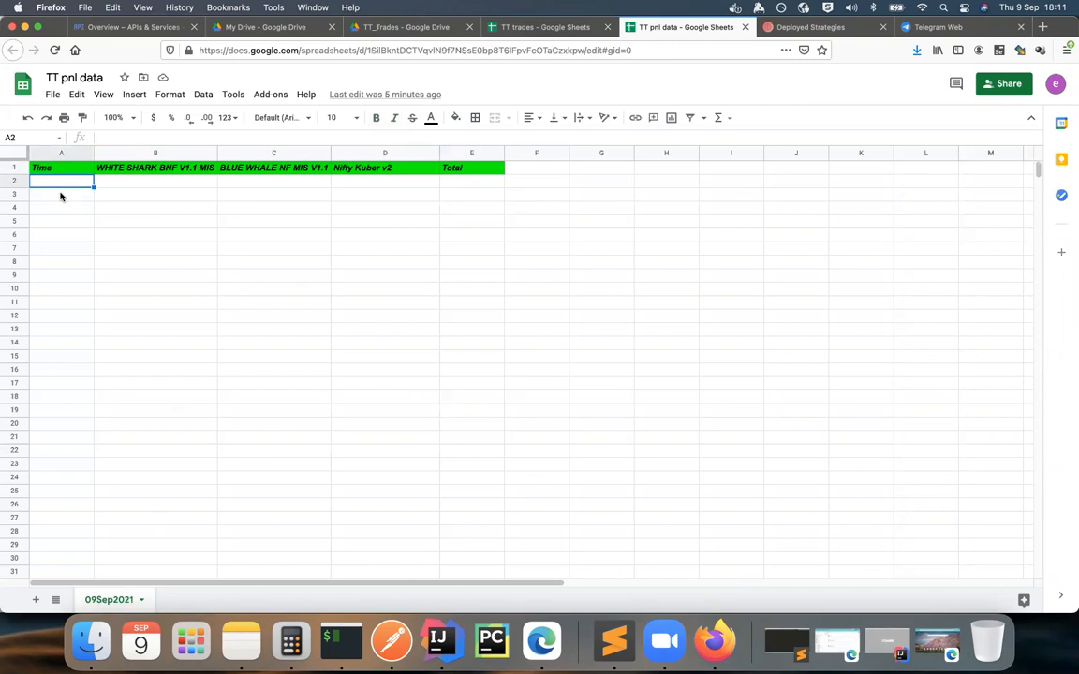
{"action": "left_click", "coordinate": [60, 198]}
{"action": "left_click", "coordinate": [62, 185]}
Step: Switch to Sublime Text, open the tradetrontest service account JSON file, and select the client_email value
{"action": "left_click", "coordinate": [613, 641]}
{"action": "key", "text": "super+grave"}
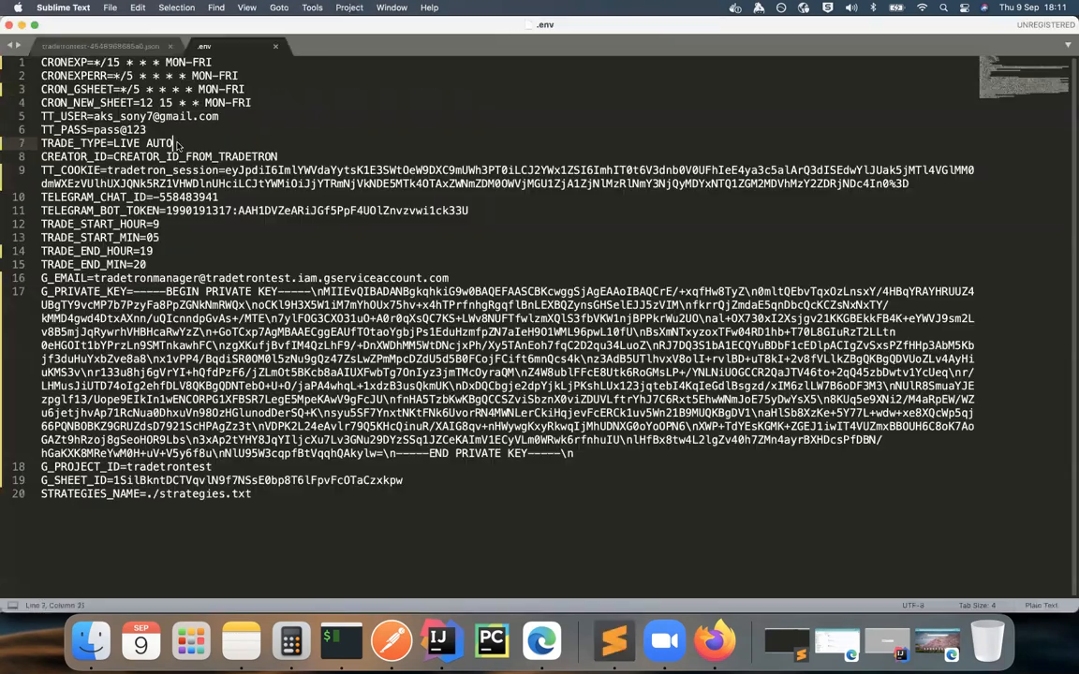
{"action": "left_click", "coordinate": [105, 45]}
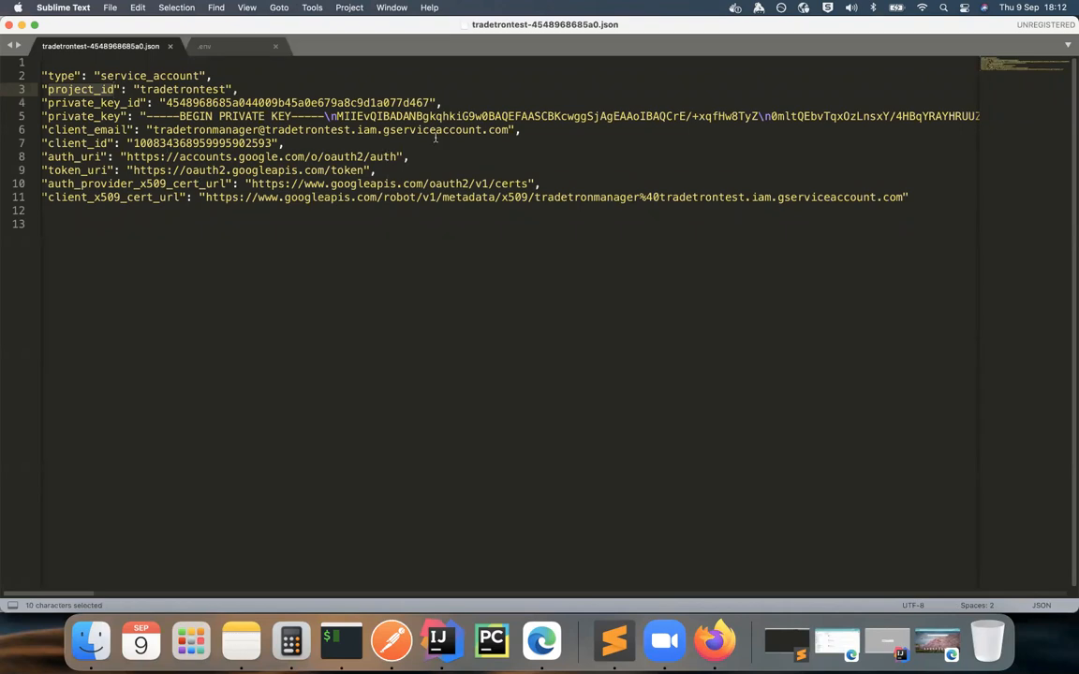
{"action": "left_click_drag", "start_coordinate": [511, 130], "coordinate": [151, 130]}
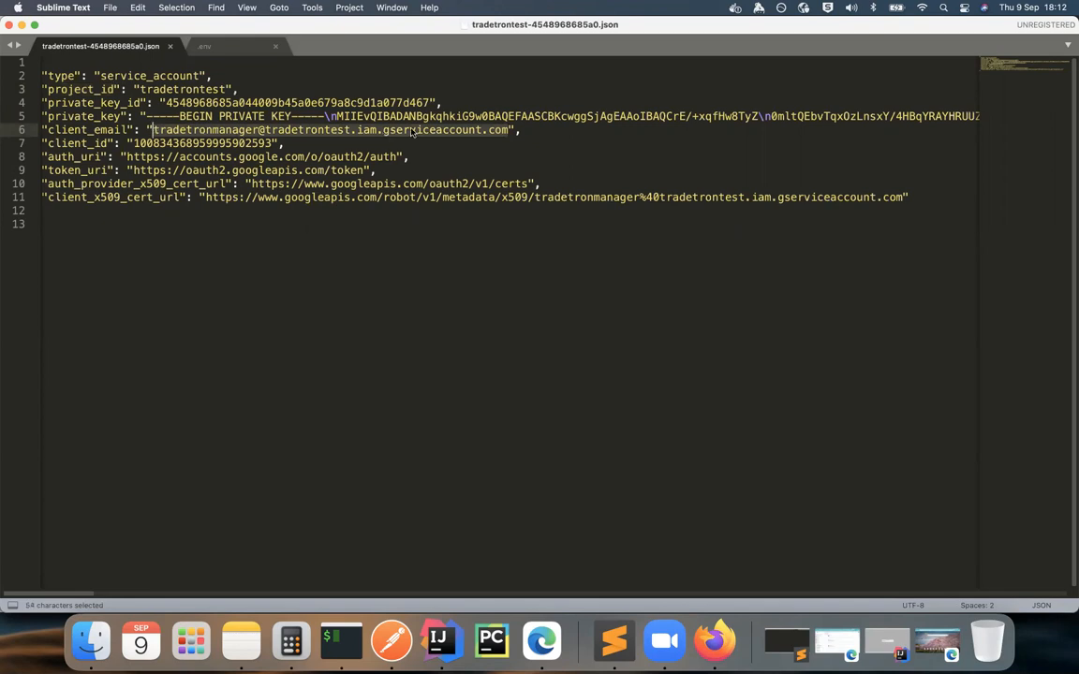
Step: Switch back to Firefox, look over the TT pnl data spreadsheet, and bring up the Tradetron deployed strategies page
{"action": "left_click", "coordinate": [715, 640]}
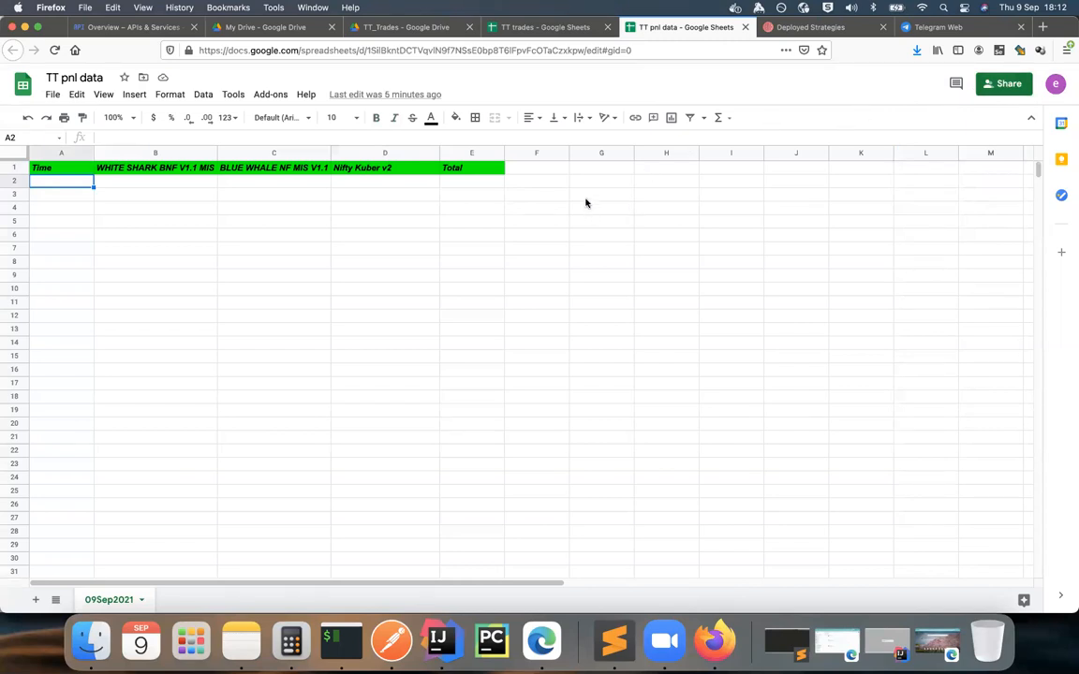
{"action": "left_click", "coordinate": [351, 645]}
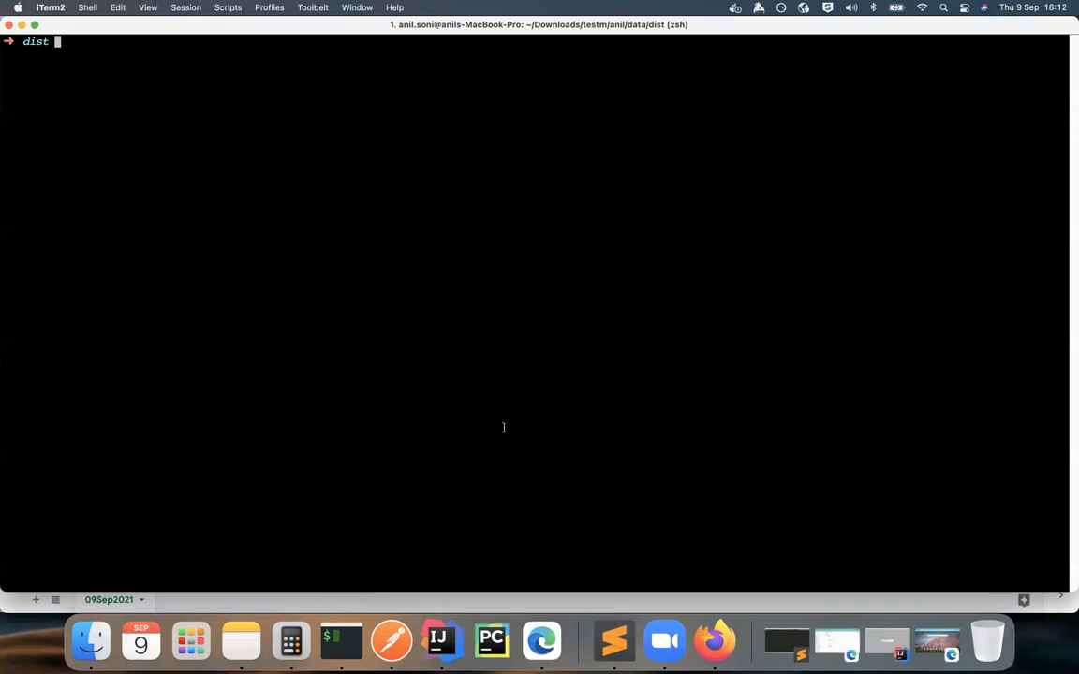
{"action": "left_click", "coordinate": [716, 642]}
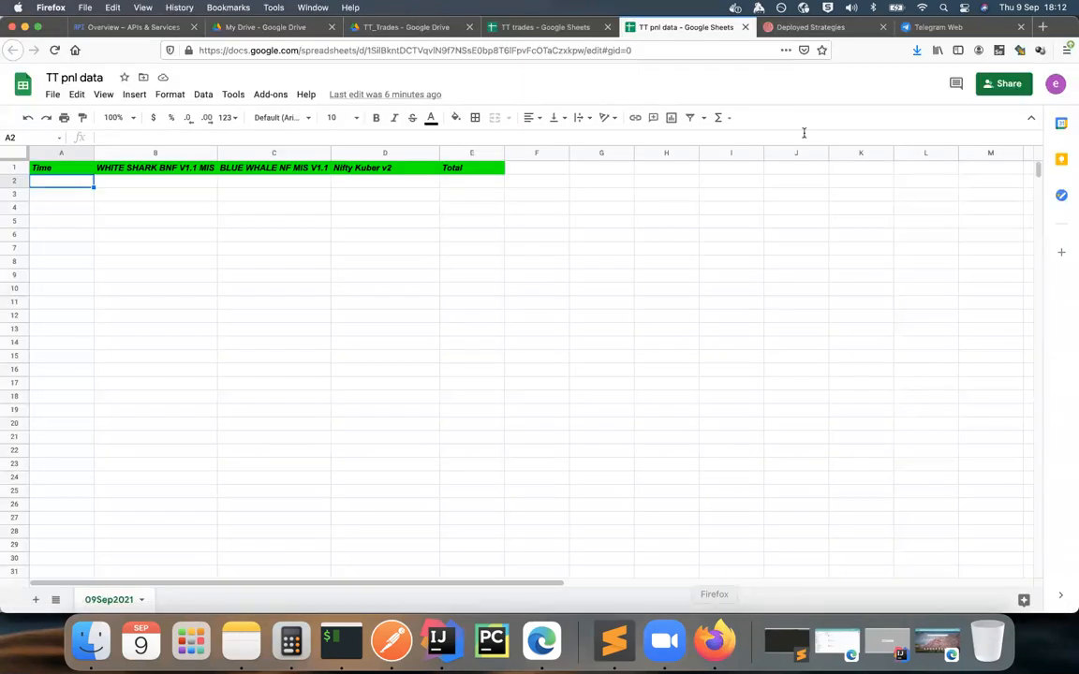
{"action": "left_click", "coordinate": [843, 30]}
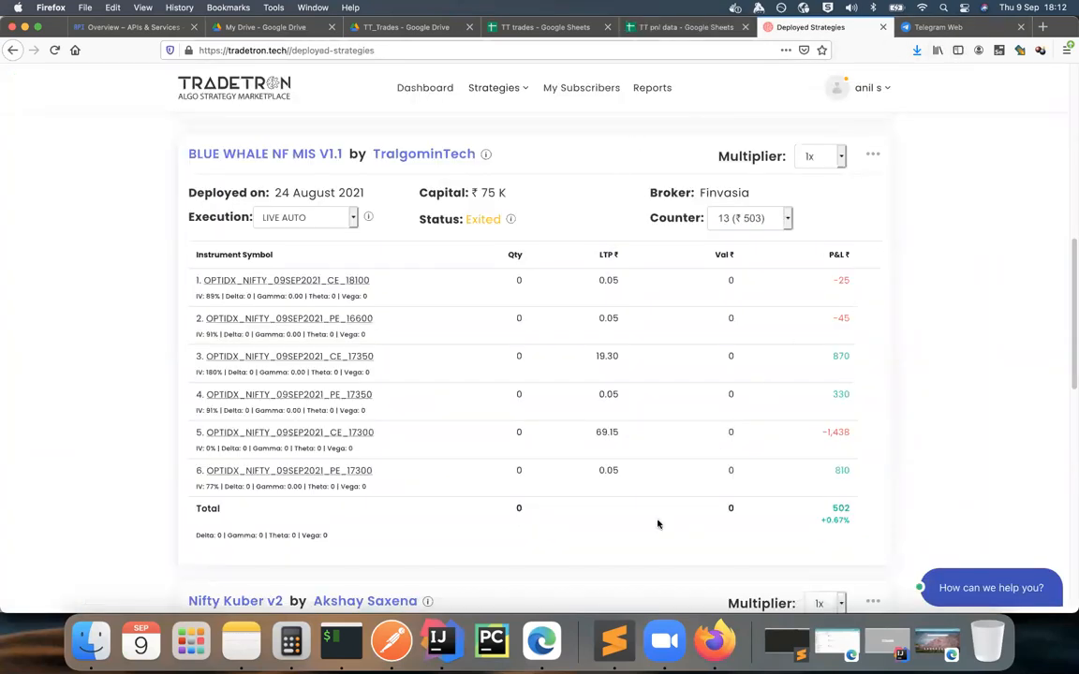
Step: Switch to iTerm2 and list all files in the dist folder, including hidden ones, with ls -a
{"action": "left_click", "coordinate": [342, 642]}
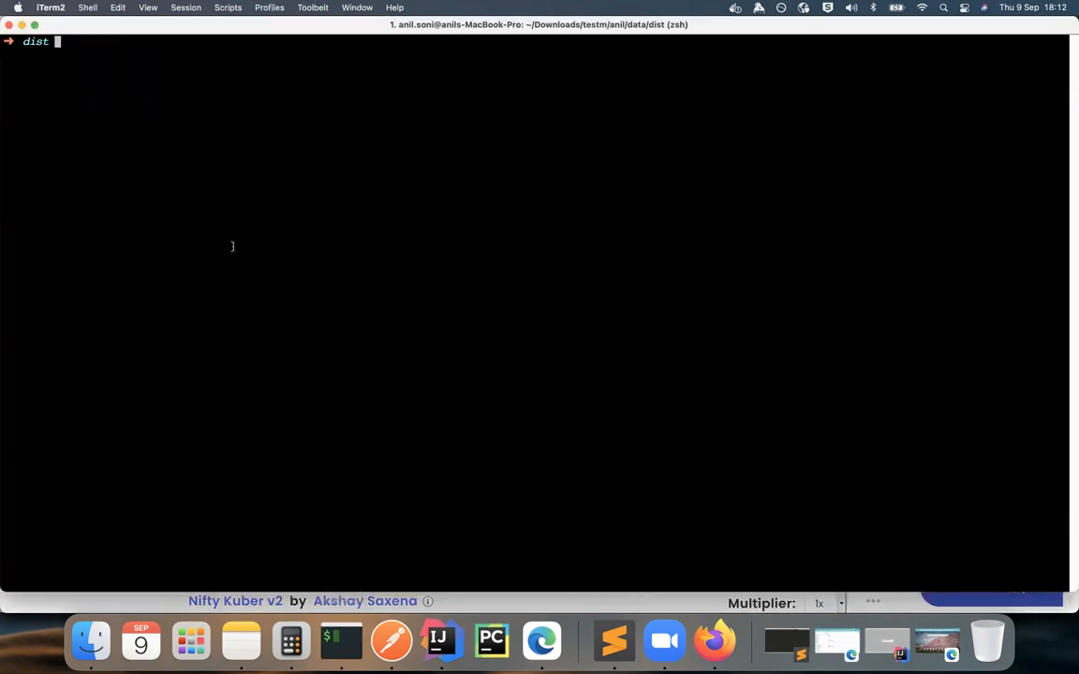
{"action": "type", "text": "ls -a"}
{"action": "key", "text": "Return"}
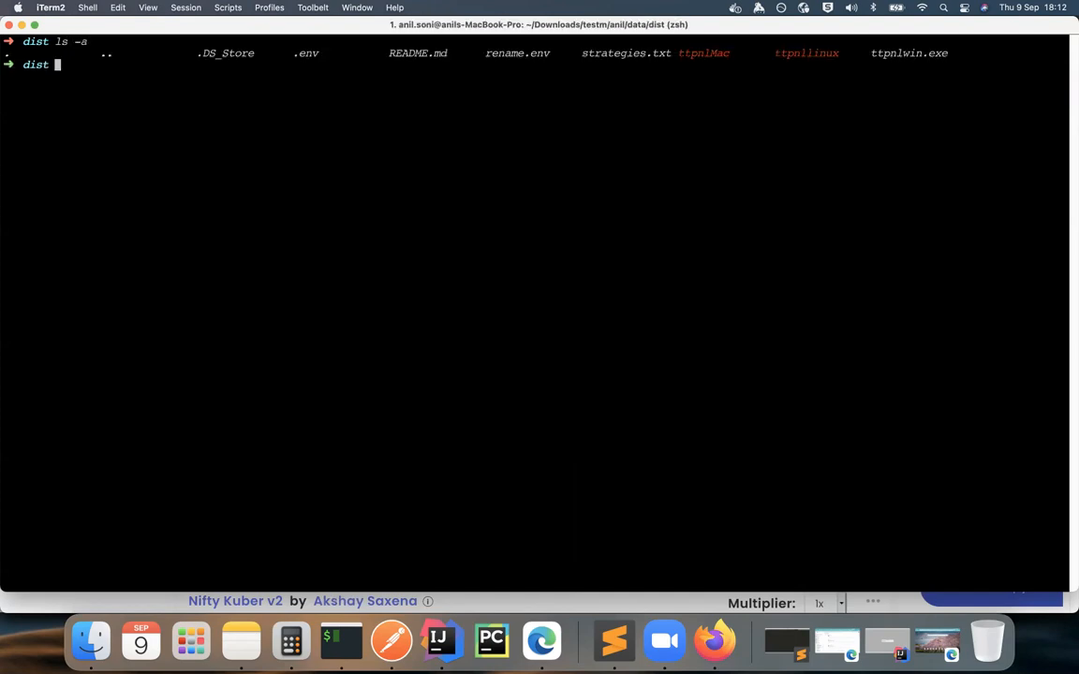
Step: Enter the ./ttpnlMac command at the dist folder prompt without running it
{"action": "double_click", "coordinate": [629, 54]}
{"action": "left_click_drag", "start_coordinate": [689, 54], "coordinate": [713, 54]}
{"action": "double_click", "coordinate": [712, 54]}
{"action": "type", "text": "./ttpnlMac"}
Step: Switch to Firefox, read the unread messages in the tsam pnl Telegram chat, and return to the TT pnl data spreadsheet
{"action": "left_click", "coordinate": [714, 642]}
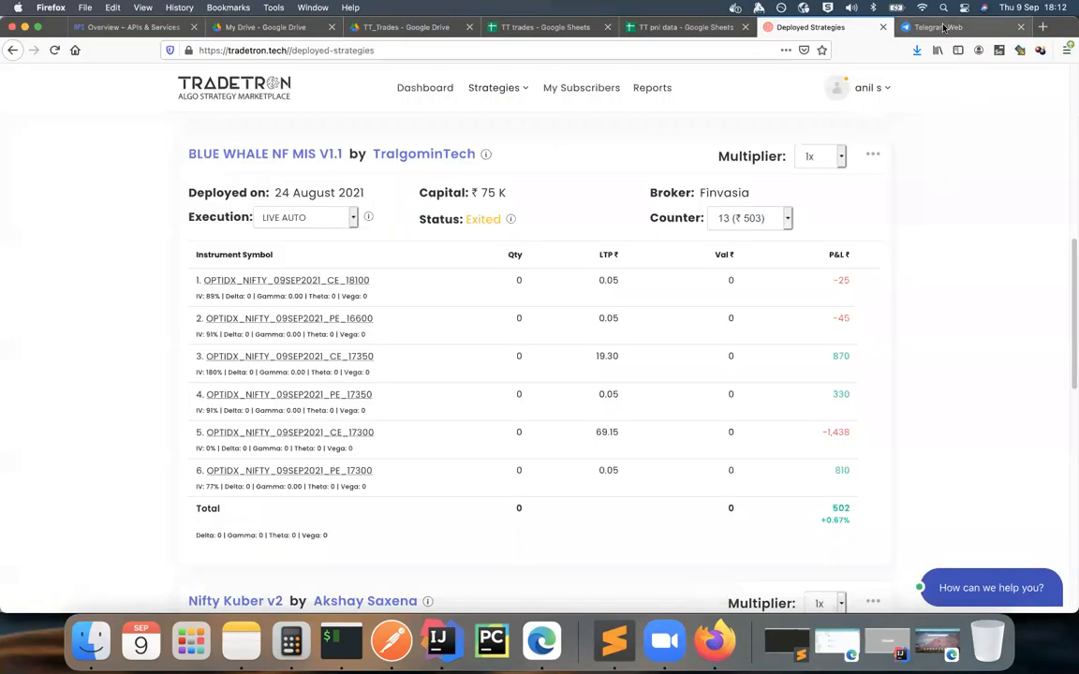
{"action": "left_click", "coordinate": [944, 28]}
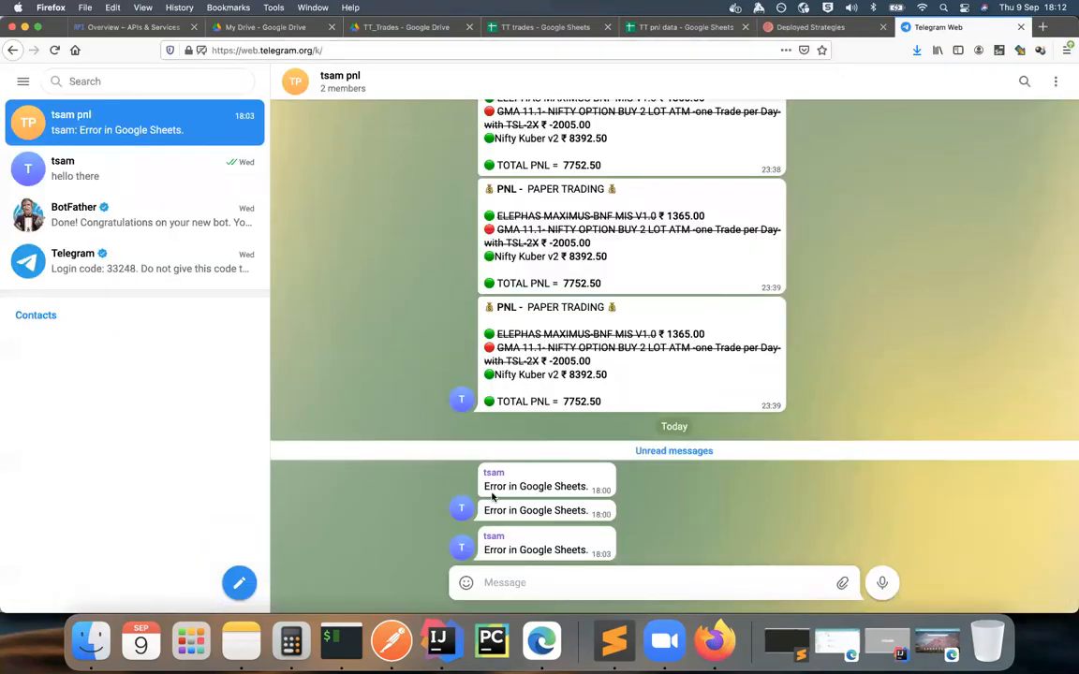
{"action": "left_click_drag", "start_coordinate": [485, 487], "coordinate": [588, 487]}
{"action": "left_click_drag", "start_coordinate": [480, 511], "coordinate": [578, 510]}
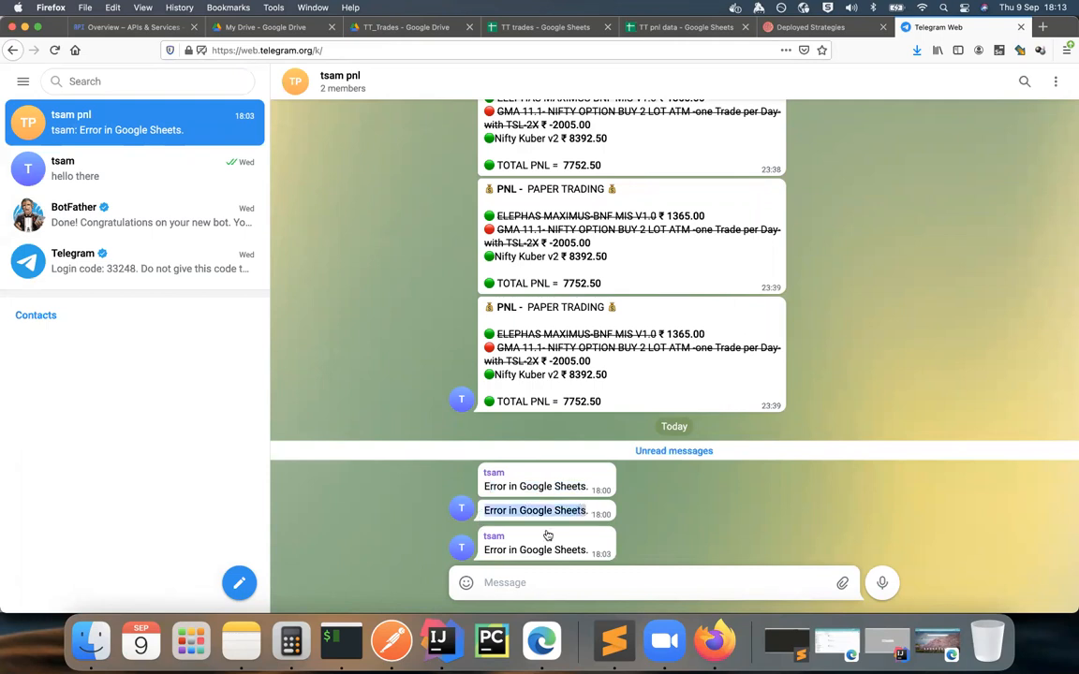
{"action": "left_click_drag", "start_coordinate": [485, 549], "coordinate": [588, 551]}
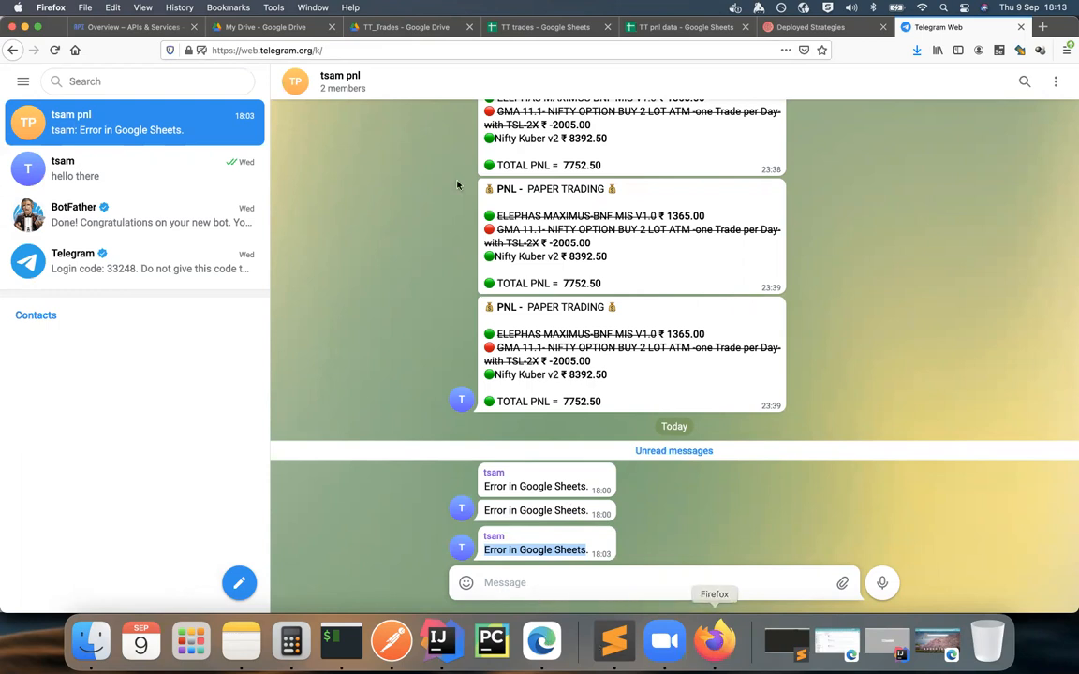
{"action": "left_click", "coordinate": [660, 28]}
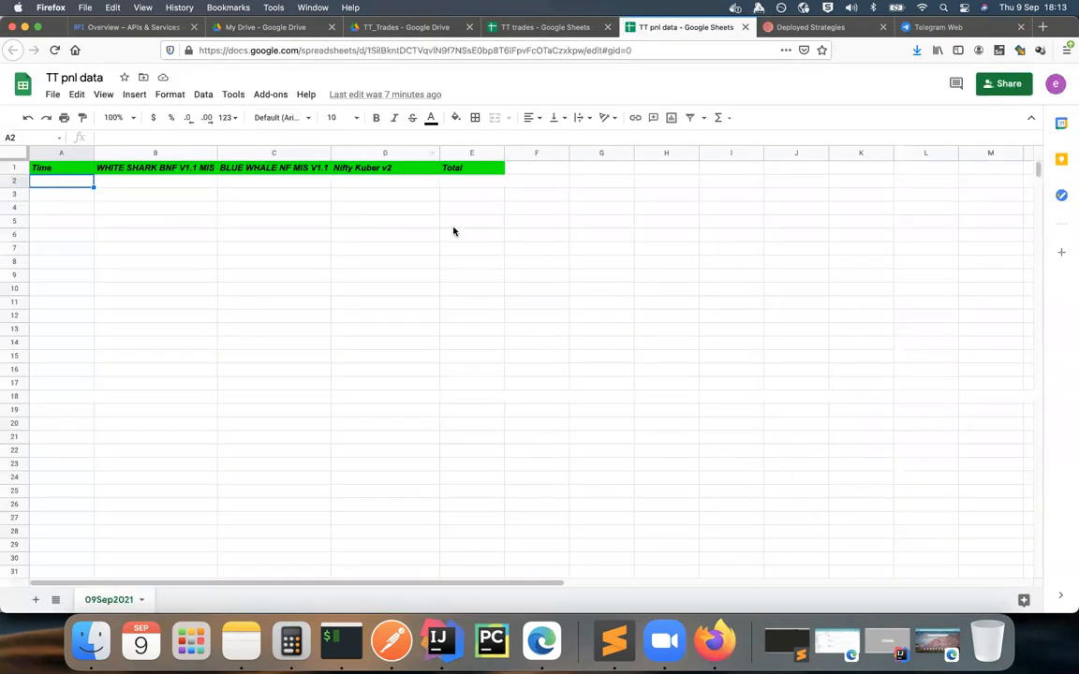
Step: Switch to Sublime Text, bring up the .env file, and examine the CRON_GSHEET schedule
{"action": "left_click", "coordinate": [338, 640]}
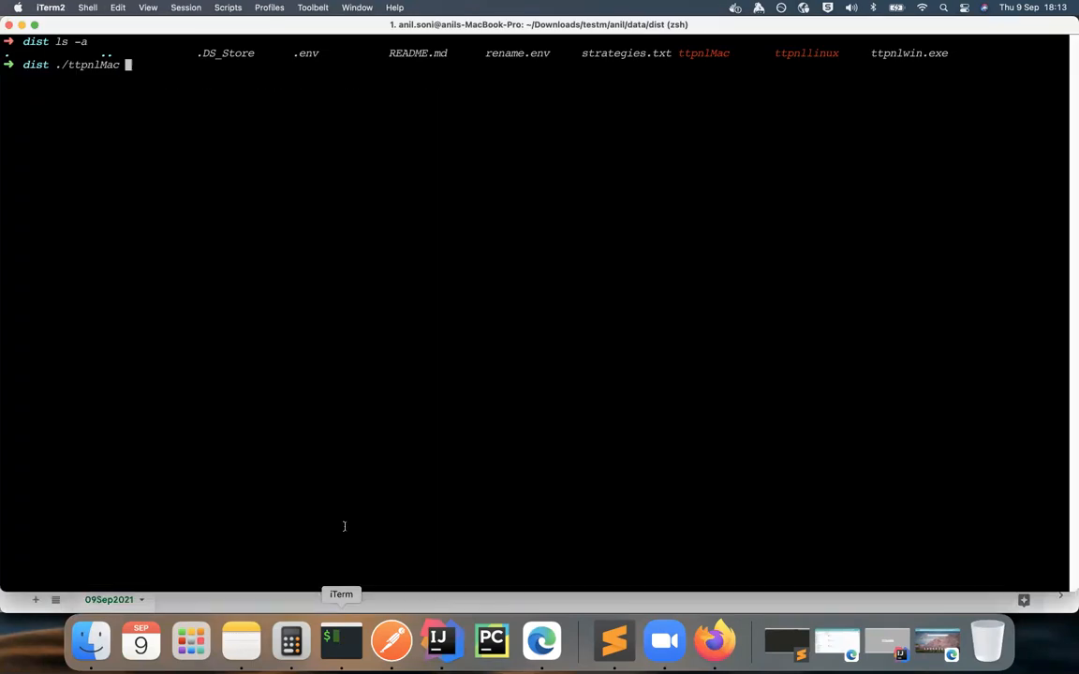
{"action": "left_click", "coordinate": [611, 642]}
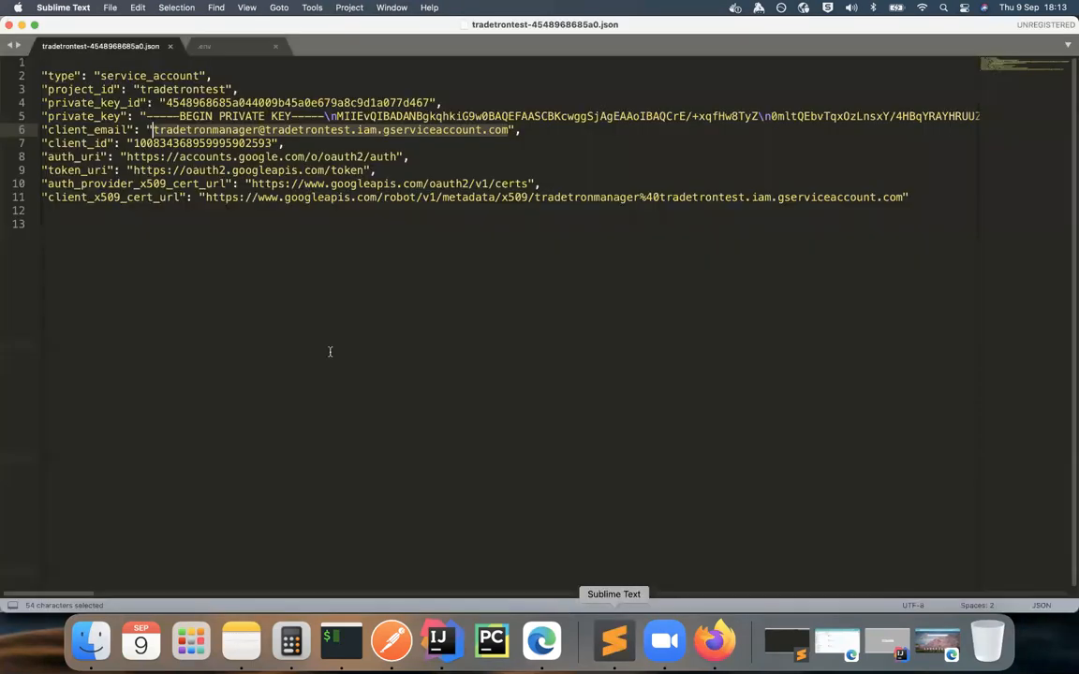
{"action": "left_click", "coordinate": [214, 47]}
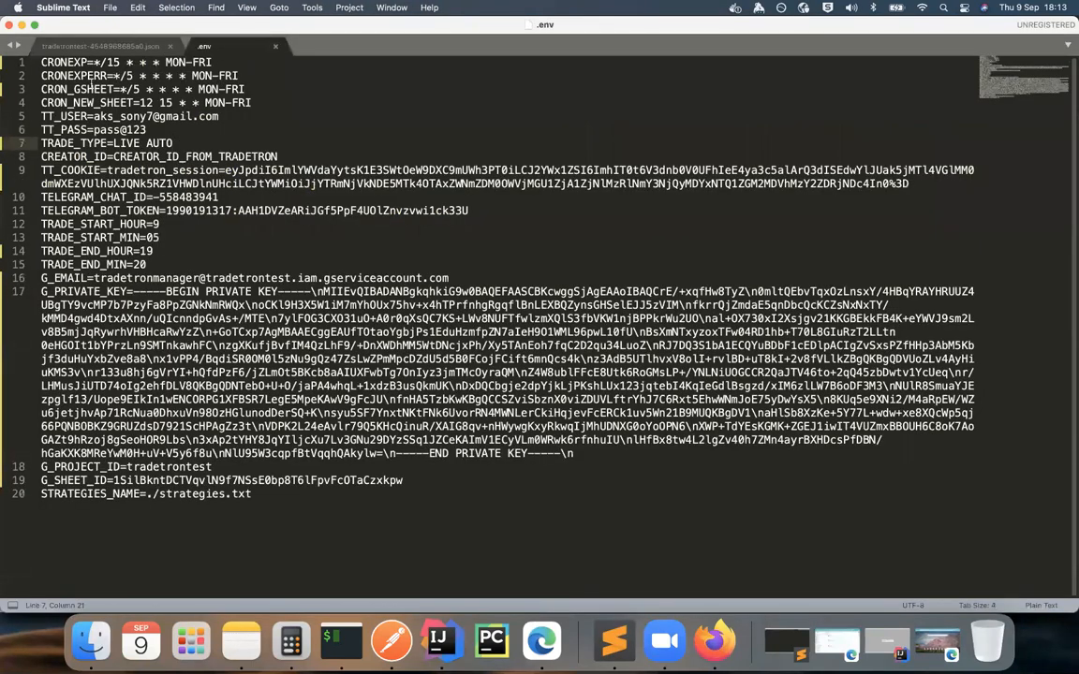
{"action": "left_click_drag", "start_coordinate": [42, 87], "coordinate": [114, 89]}
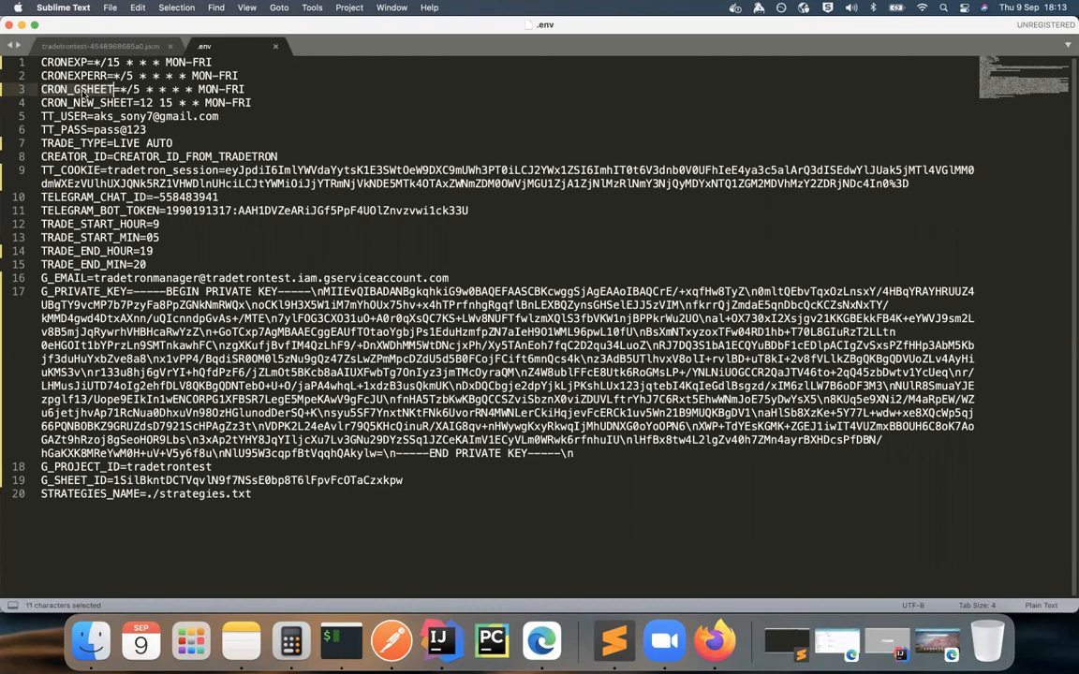
{"action": "left_click", "coordinate": [138, 89]}
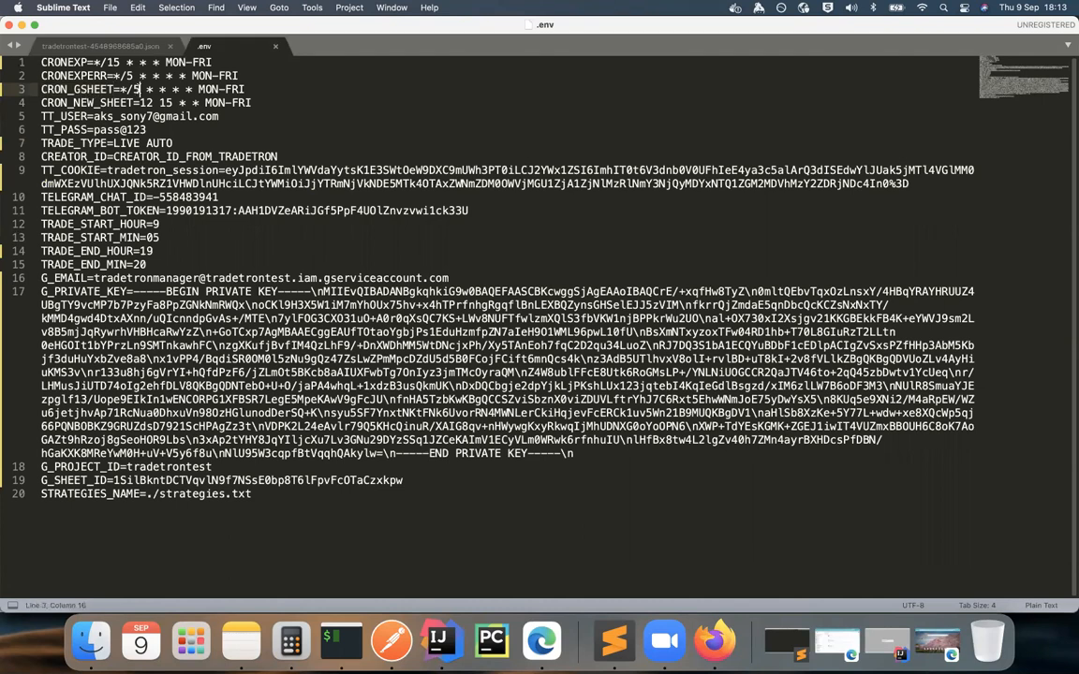
Step: Shorten the CRON_GSHEET schedule in .env to */5 * * * MON-FRI
{"action": "left_click_drag", "start_coordinate": [138, 89], "coordinate": [119, 89]}
{"action": "left_click", "coordinate": [146, 89]}
{"action": "key", "text": "BackSpace"}
{"action": "key", "text": "BackSpace"}
{"action": "key", "text": "BackSpace"}
{"action": "key", "text": "BackSpace"}
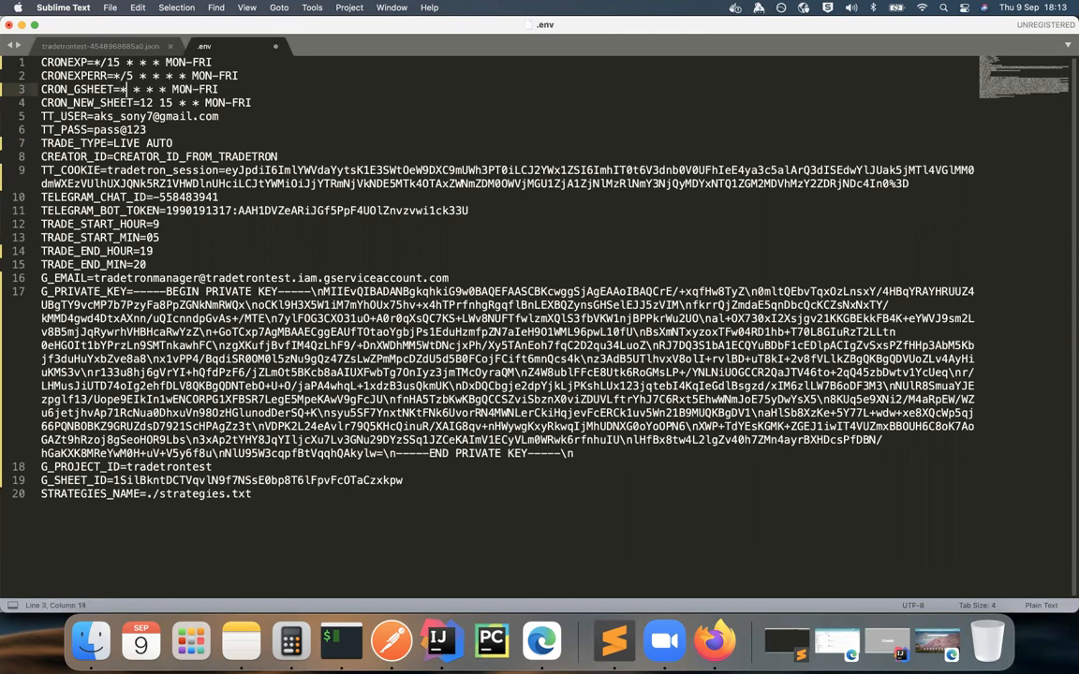
{"action": "type", "text": "*/"}
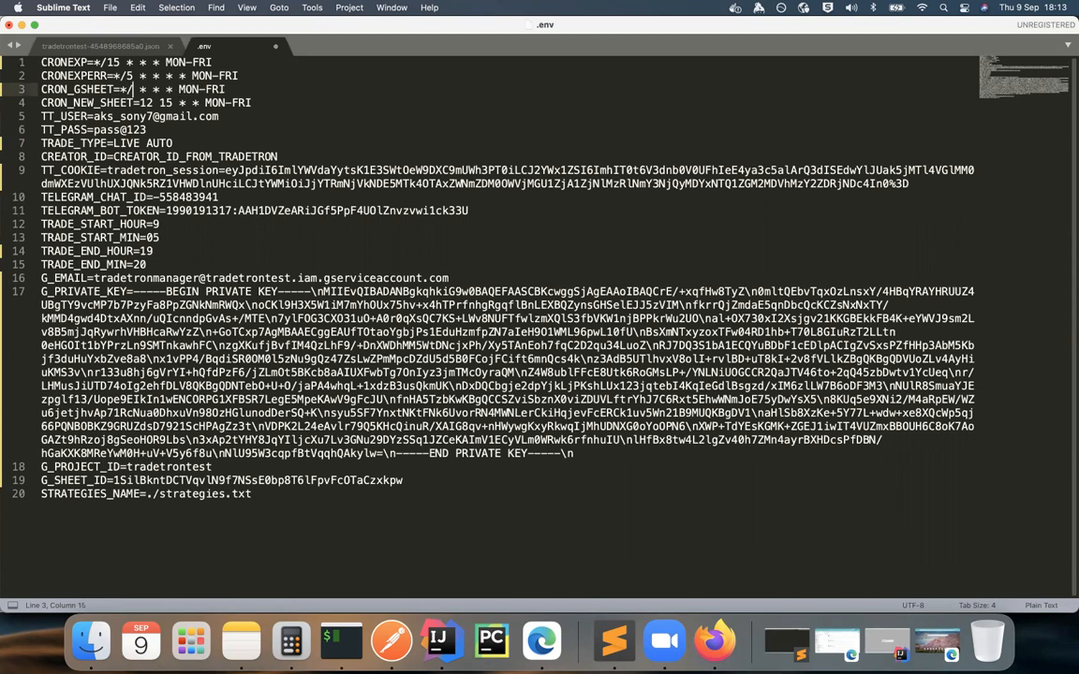
{"action": "type", "text": "5"}
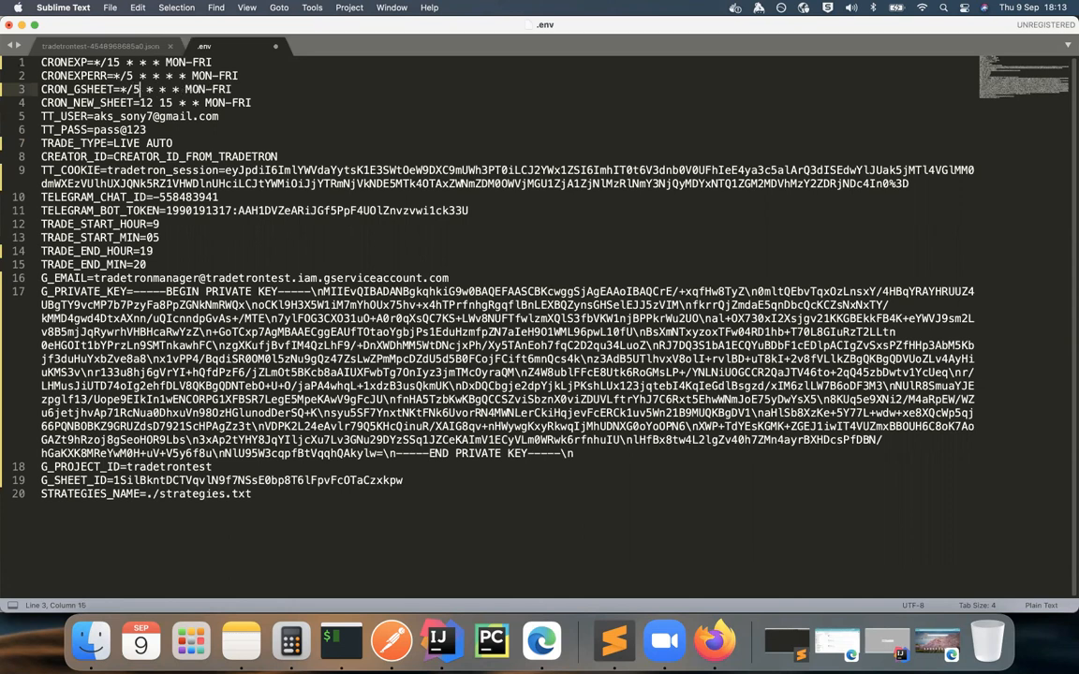
Step: Change the CRON_GSHEET interval so the schedule reads */2 * * * MON-FRI
{"action": "left_click_drag", "start_coordinate": [122, 89], "coordinate": [135, 89]}
{"action": "left_click", "coordinate": [145, 89]}
{"action": "key", "text": "BackSpace"}
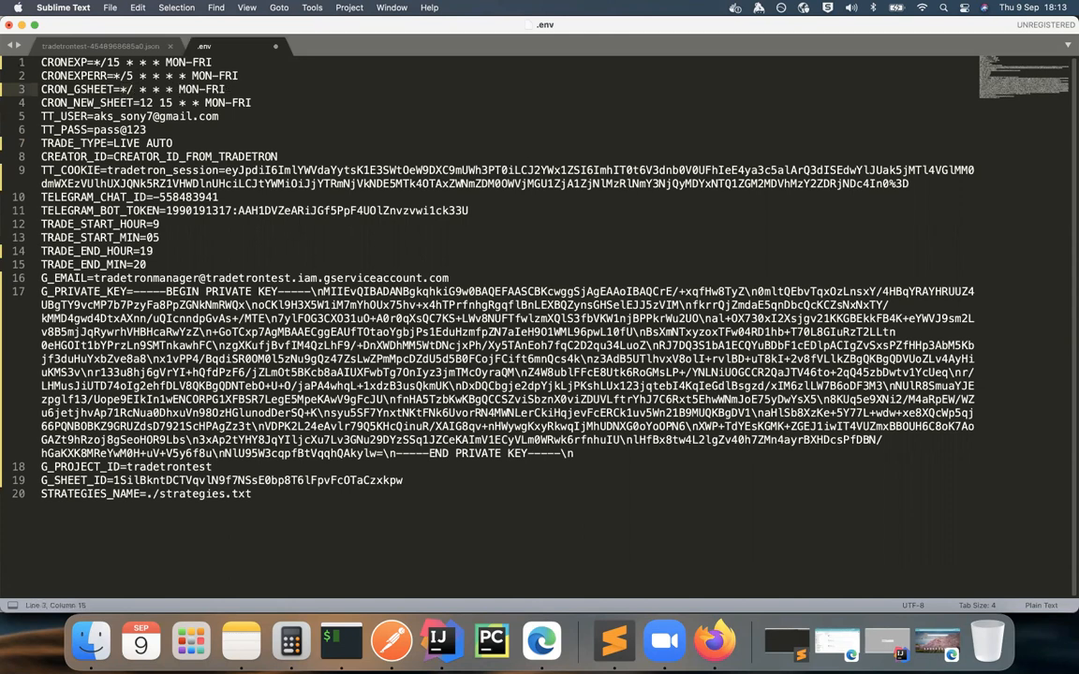
{"action": "type", "text": "2"}
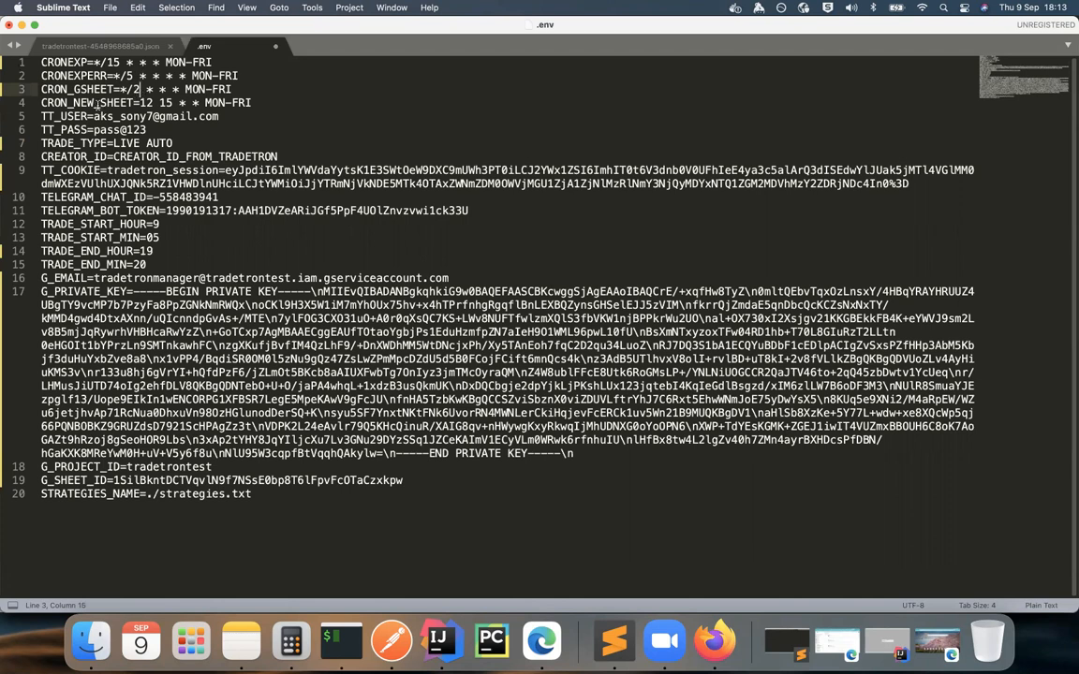
Step: Set CRON_GSHEET to */5 * * * * MON-FRI and save the .env file
{"action": "key", "text": "BackSpace"}
{"action": "type", "text": "5 "}
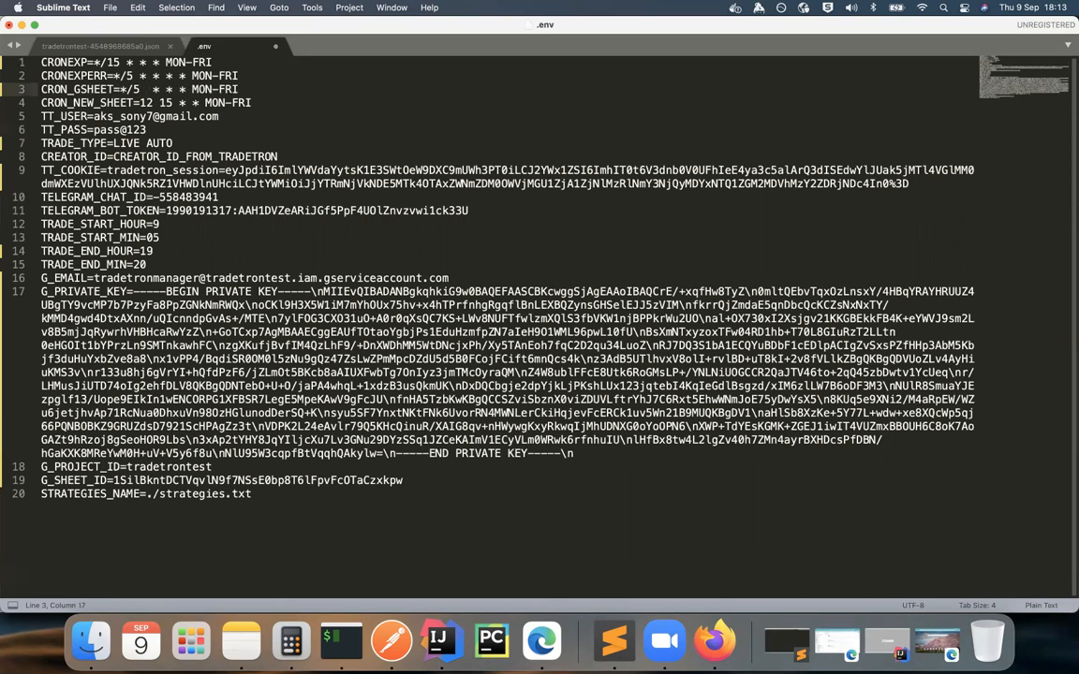
{"action": "type", "text": "*"}
{"action": "key", "text": "cmd+s"}
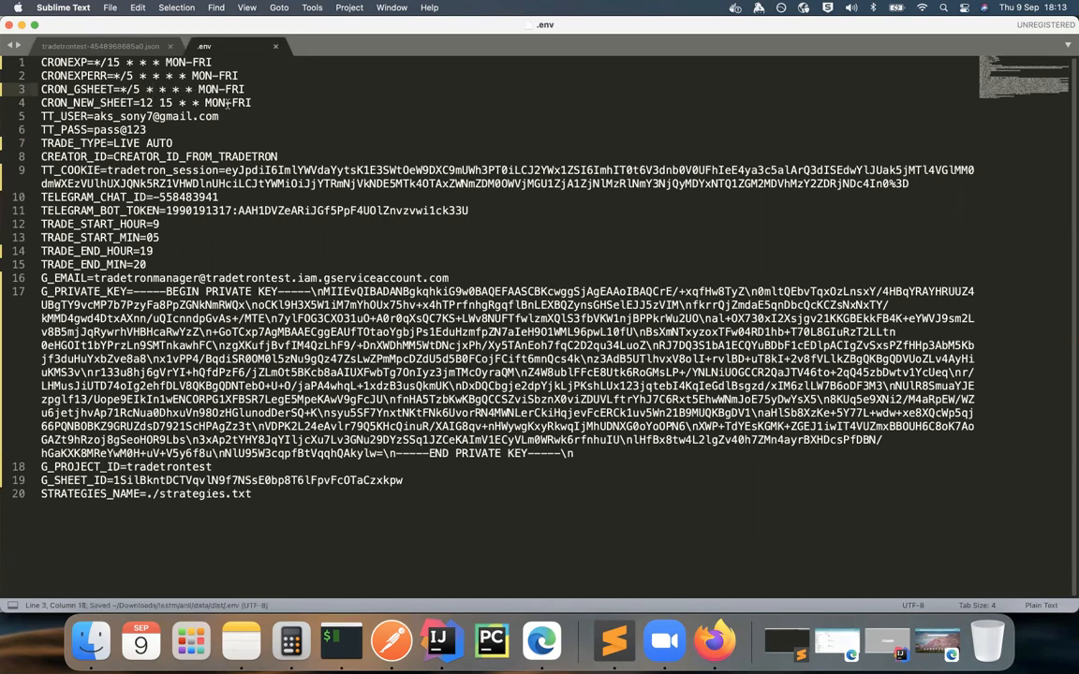
Step: Check the TRADE_END_HOUR and TRADE_END_MIN lines in .env, switch to iTerm2, and run the prepared ./ttpnlMac command
{"action": "left_click_drag", "start_coordinate": [146, 265], "coordinate": [39, 250]}
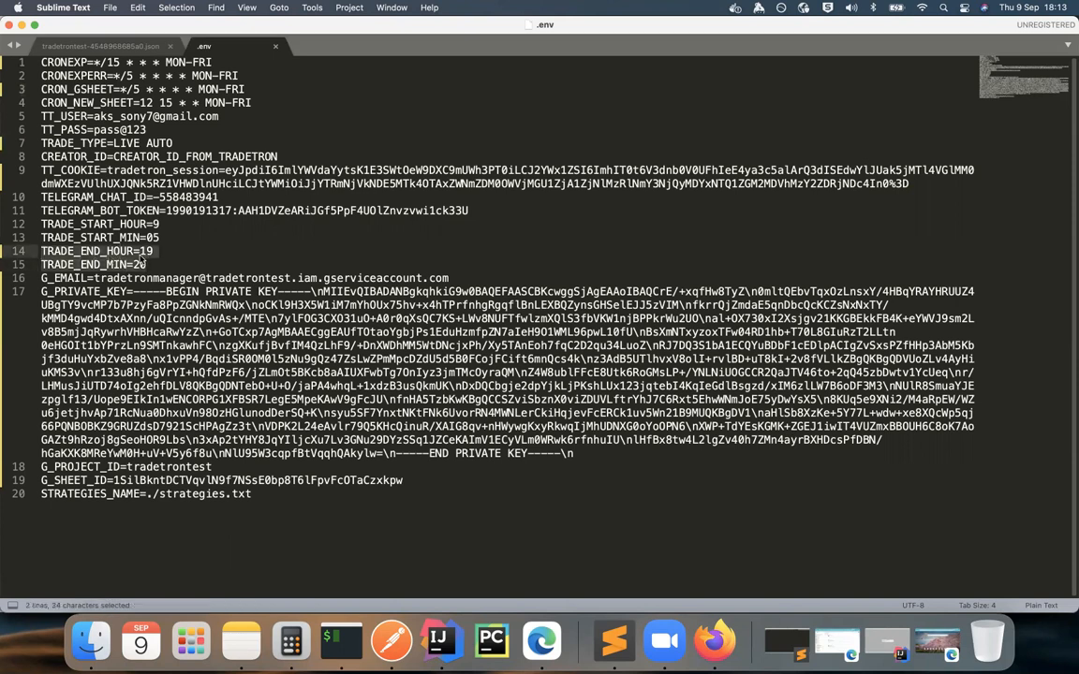
{"action": "left_click", "coordinate": [152, 257]}
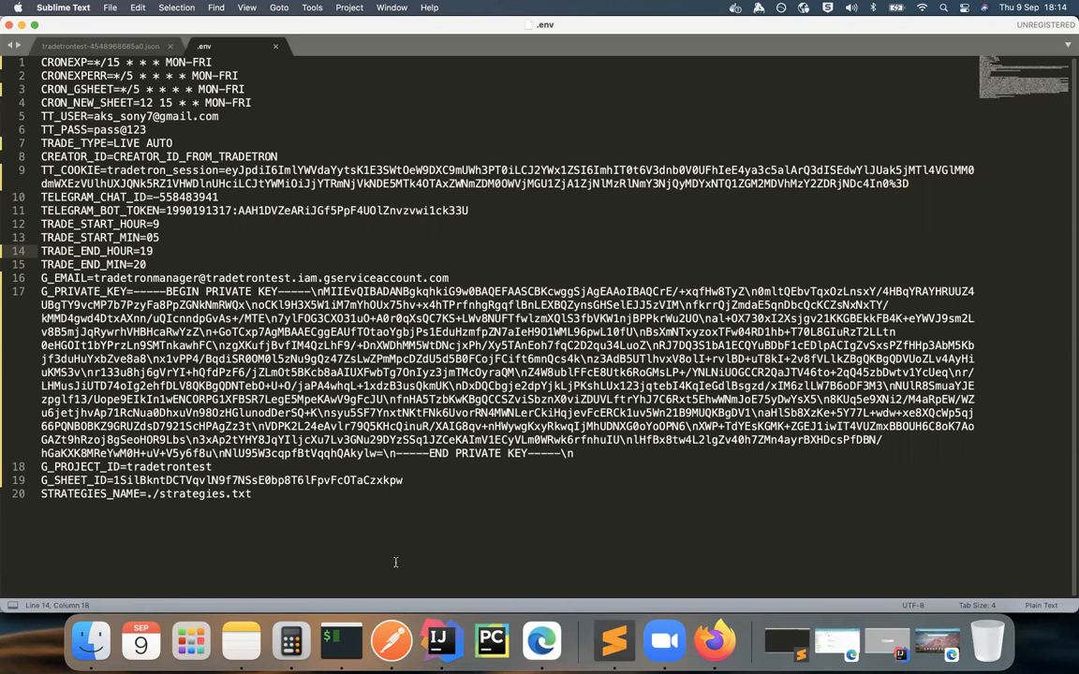
{"action": "left_click", "coordinate": [351, 640]}
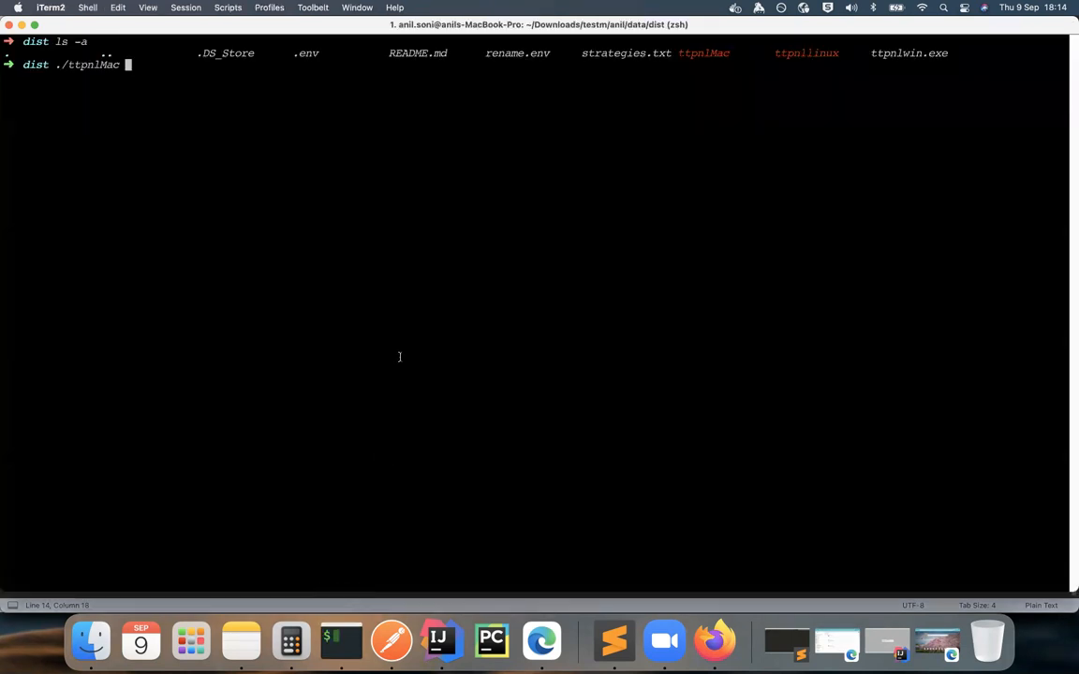
{"action": "key", "text": "Return"}
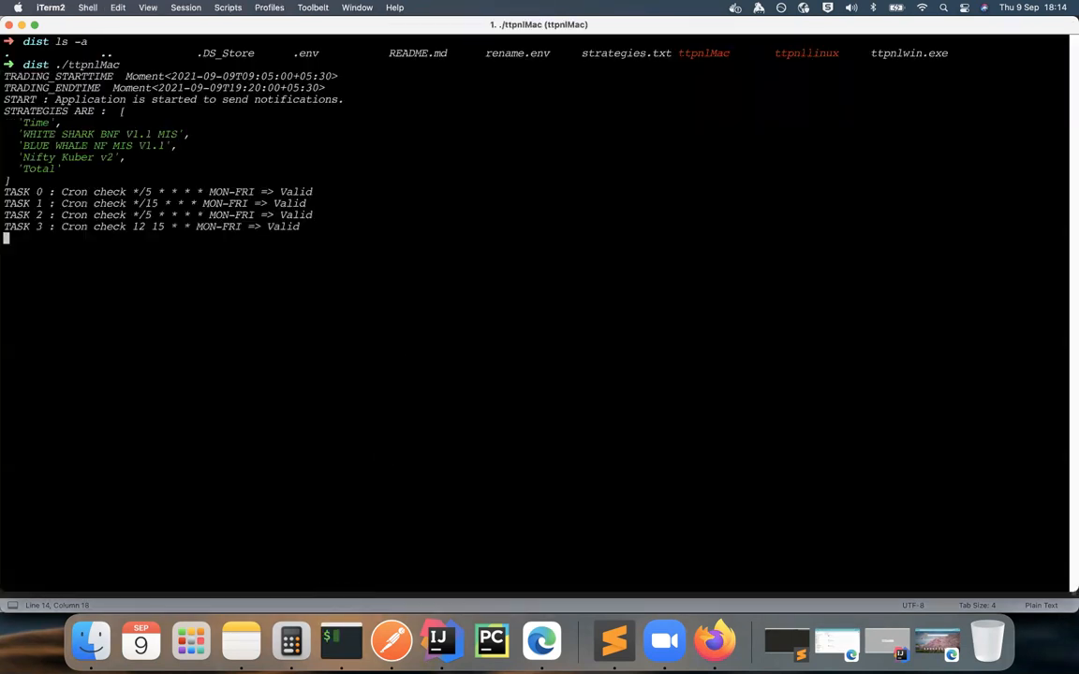
Step: Examine the ttpnlMac output for the strategy list, the number of strategies, and the sheet update lines
{"action": "mouse_move", "coordinate": [22, 115]}
{"action": "left_mouse_down"}
{"action": "mouse_move", "coordinate": [67, 170]}
{"action": "mouse_move", "coordinate": [33, 159]}
{"action": "mouse_move", "coordinate": [33, 122]}
{"action": "left_mouse_up"}
{"action": "left_click_drag", "start_coordinate": [29, 273], "coordinate": [169, 272]}
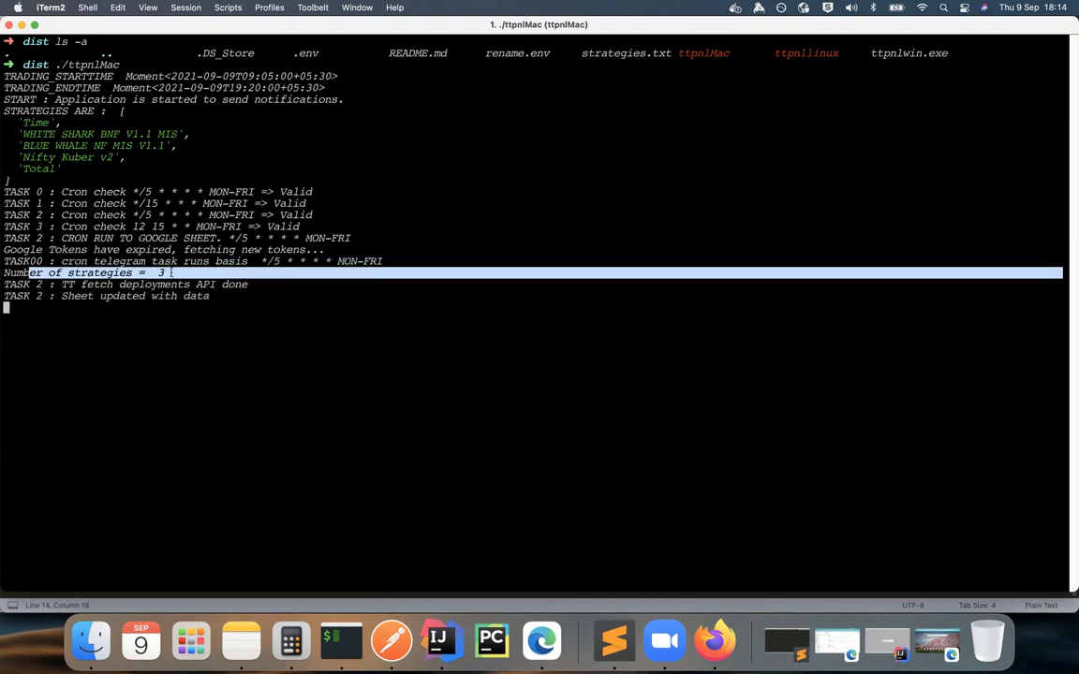
{"action": "left_click_drag", "start_coordinate": [62, 296], "coordinate": [189, 296]}
{"action": "left_click_drag", "start_coordinate": [113, 320], "coordinate": [177, 355]}
{"action": "left_click", "coordinate": [304, 417]}
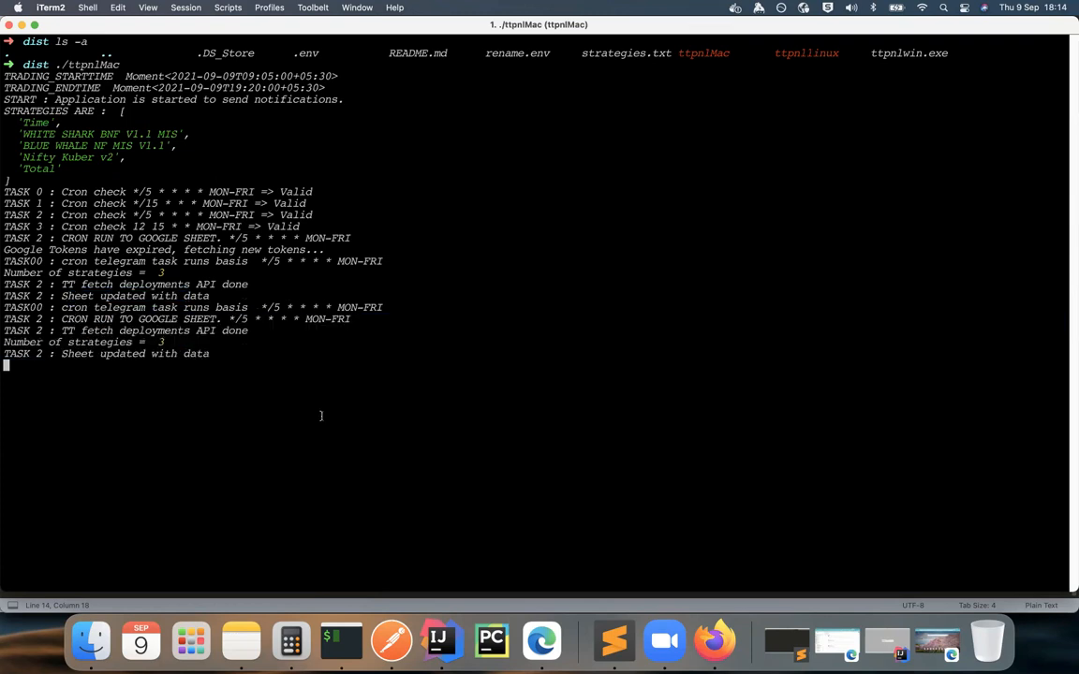
Step: Switch to Firefox and compare the WHITE SHARK BNF V1.1 MIS P&L in TT pnl data with the Tradetron deployed strategies page
{"action": "left_click", "coordinate": [713, 640]}
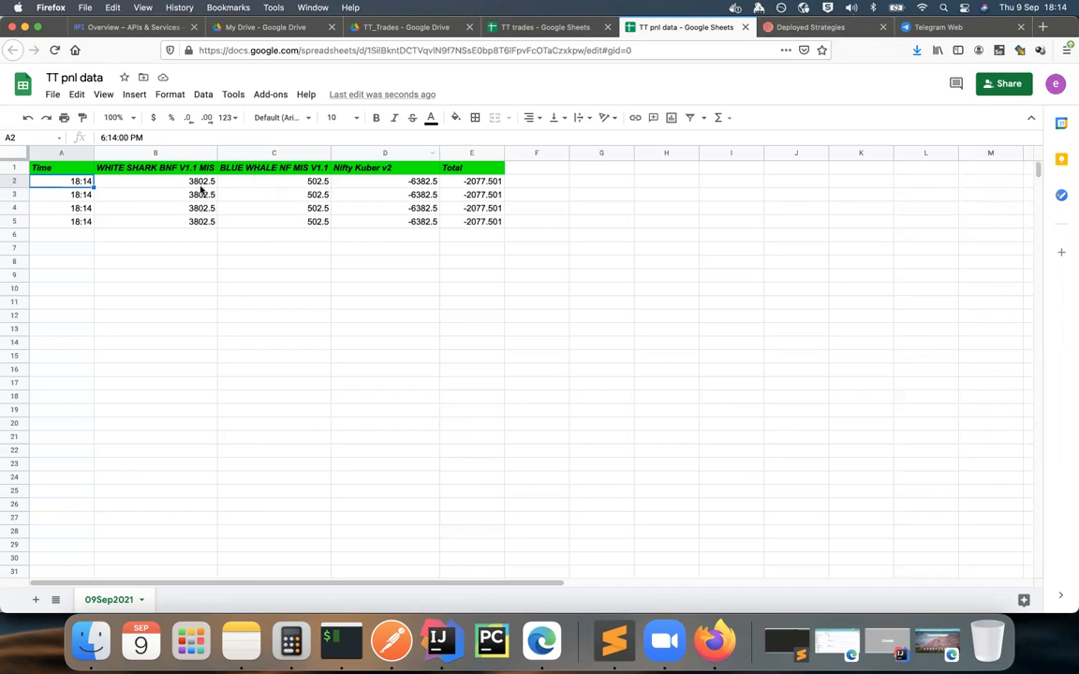
{"action": "left_click", "coordinate": [804, 34]}
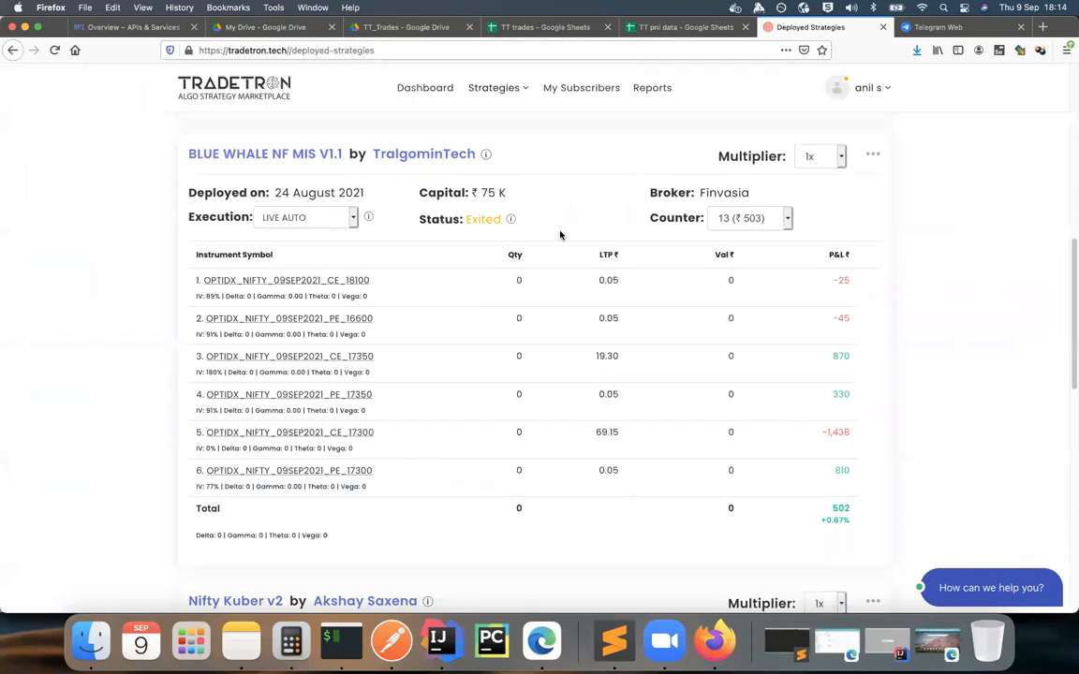
{"action": "scroll", "coordinate": [493, 191], "scroll_direction": "up", "scroll_amount": 10}
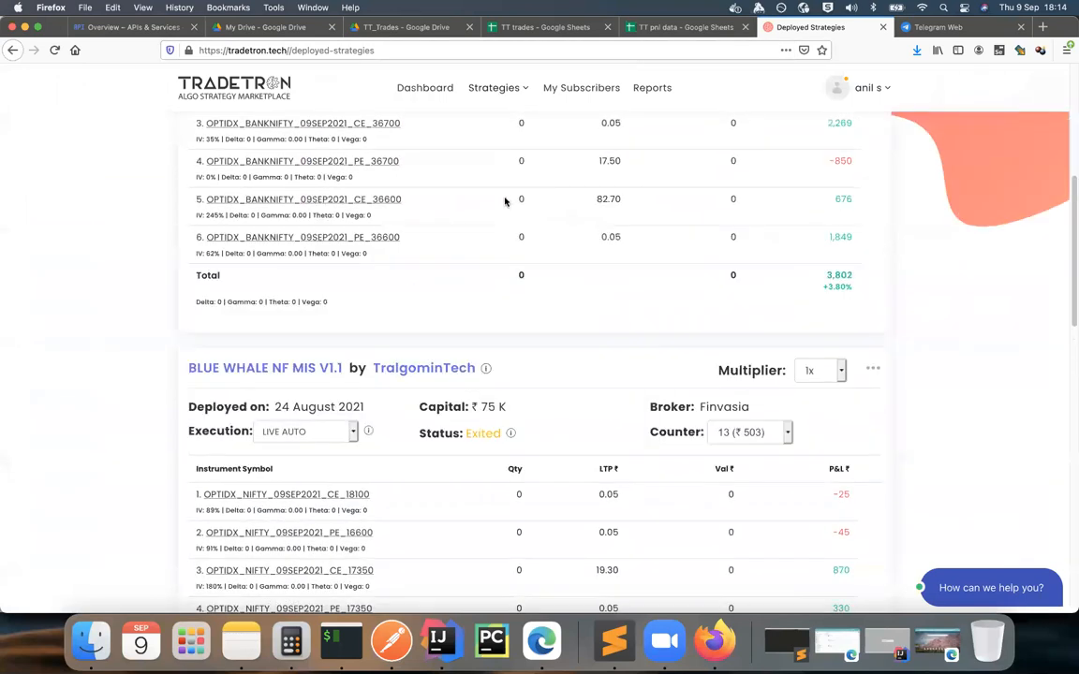
{"action": "scroll", "coordinate": [345, 165], "scroll_direction": "up", "scroll_amount": 2}
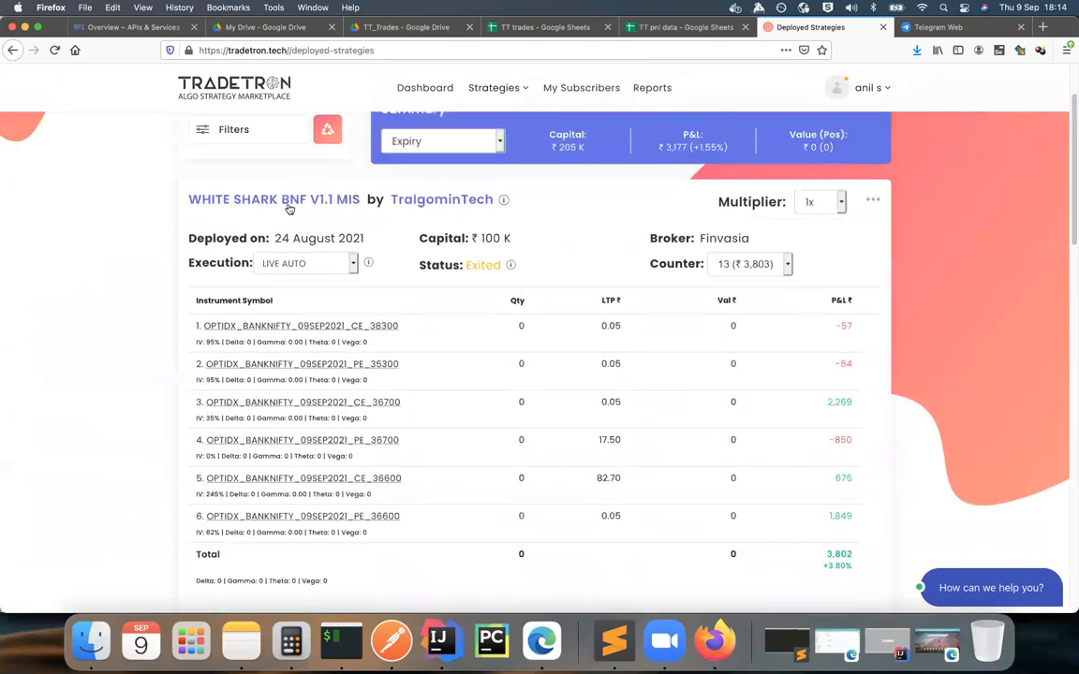
{"action": "scroll", "coordinate": [433, 264], "scroll_direction": "down", "scroll_amount": 2}
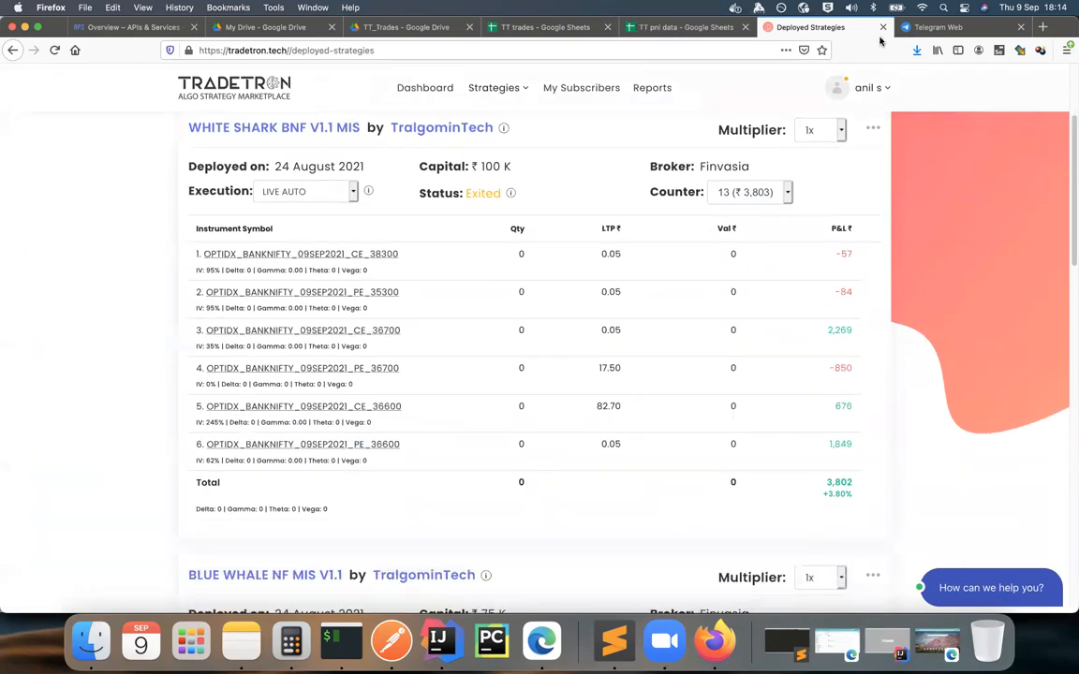
{"action": "left_click", "coordinate": [618, 27]}
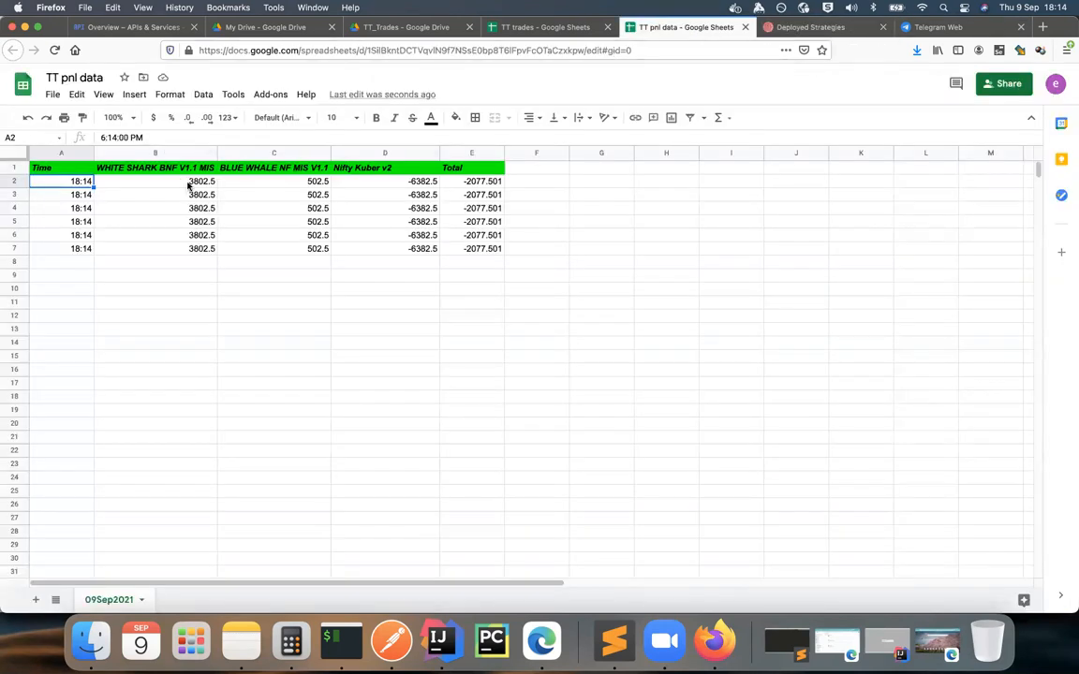
{"action": "key", "text": "Right"}
Step: Compare the BLUE WHALE NF MIS V1.1 and Nifty Kuber v2 values in row 2 with their P&L on the Tradetron page
{"action": "left_click", "coordinate": [316, 180]}
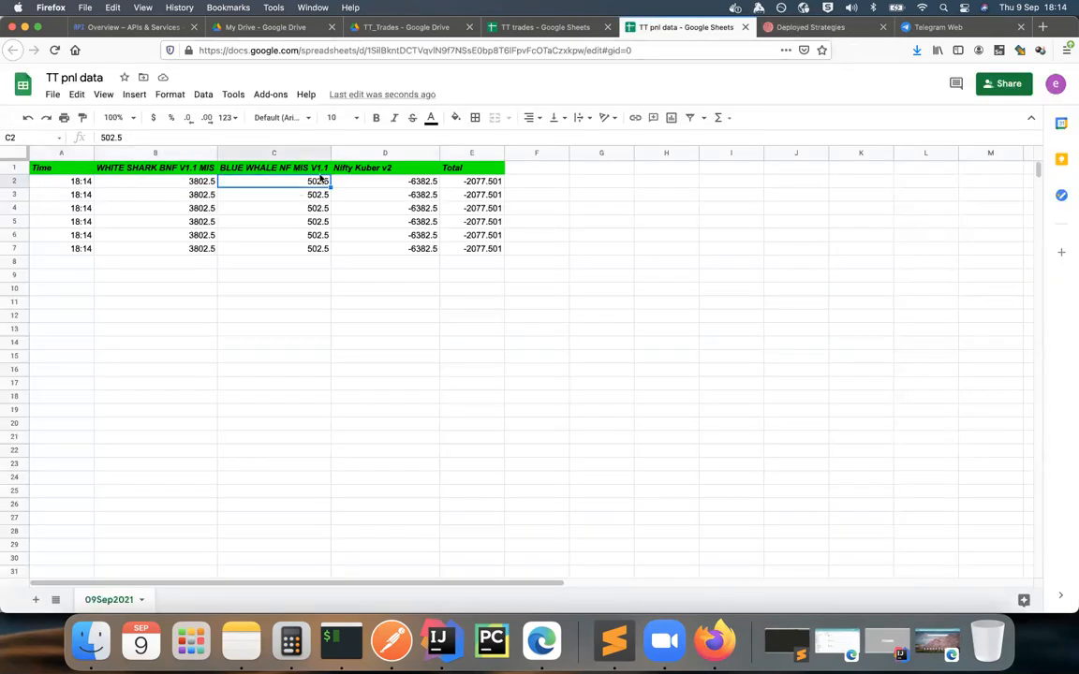
{"action": "left_click", "coordinate": [807, 26]}
{"action": "scroll", "coordinate": [538, 252], "scroll_direction": "down", "scroll_amount": 5}
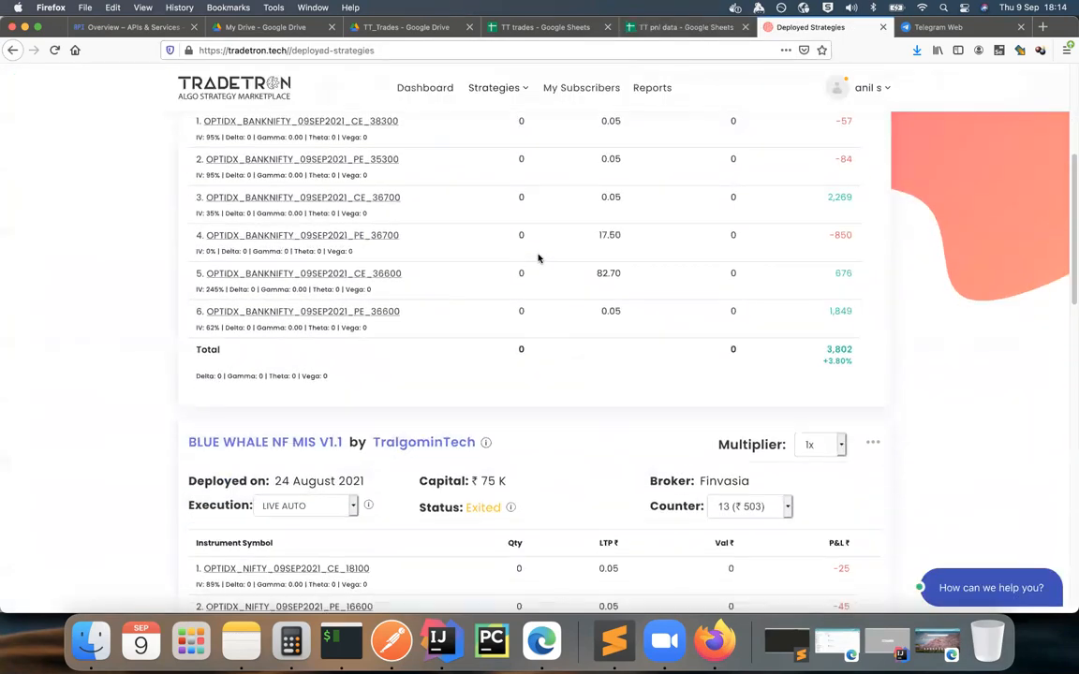
{"action": "scroll", "coordinate": [538, 257], "scroll_direction": "down", "scroll_amount": 5}
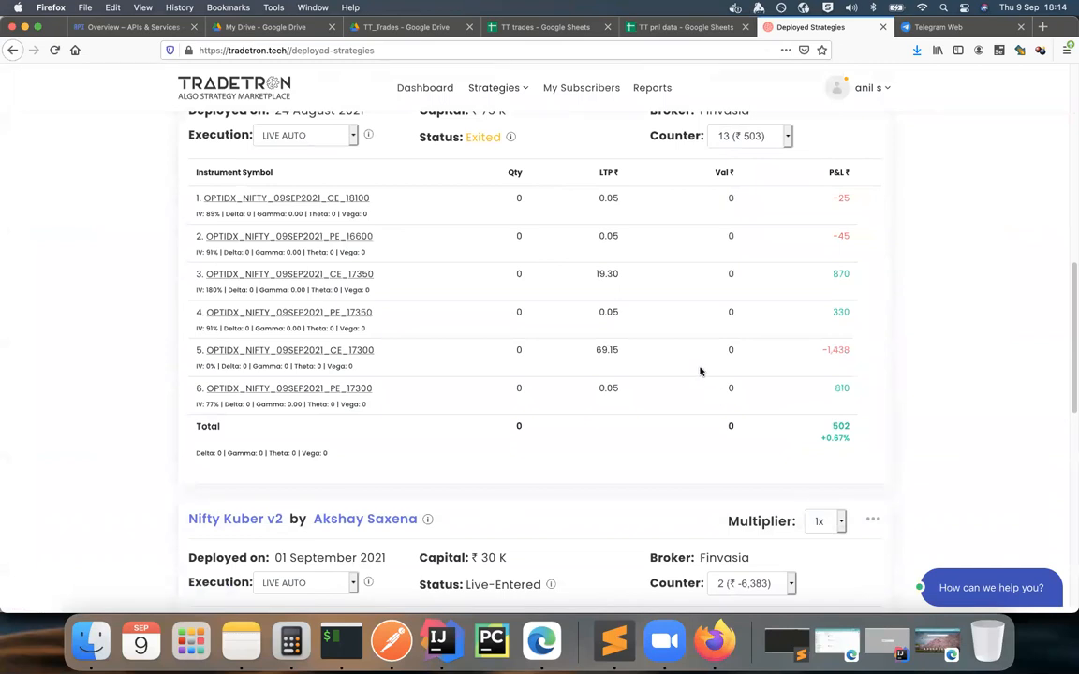
{"action": "scroll", "coordinate": [699, 372], "scroll_direction": "up", "scroll_amount": 3}
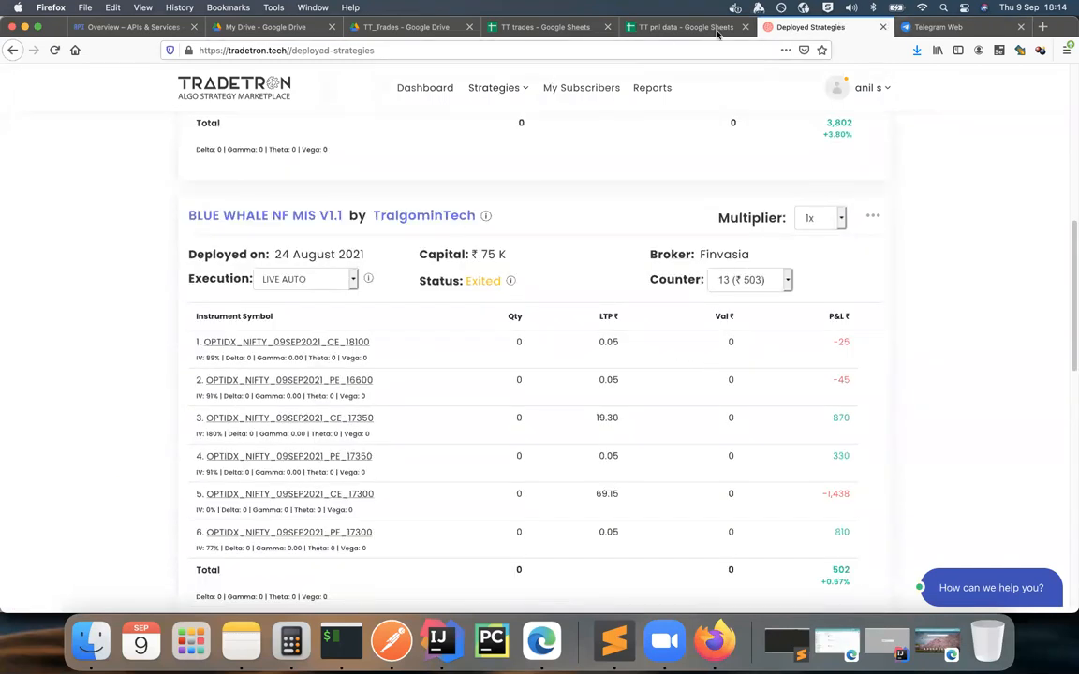
{"action": "left_click", "coordinate": [684, 27]}
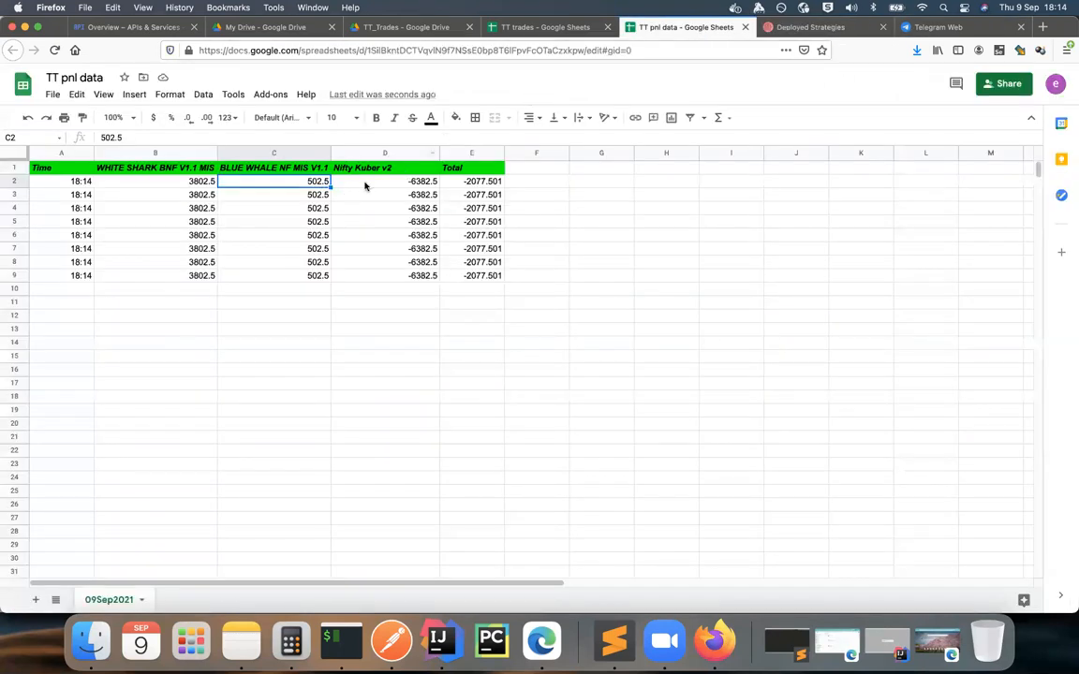
{"action": "left_click", "coordinate": [393, 186]}
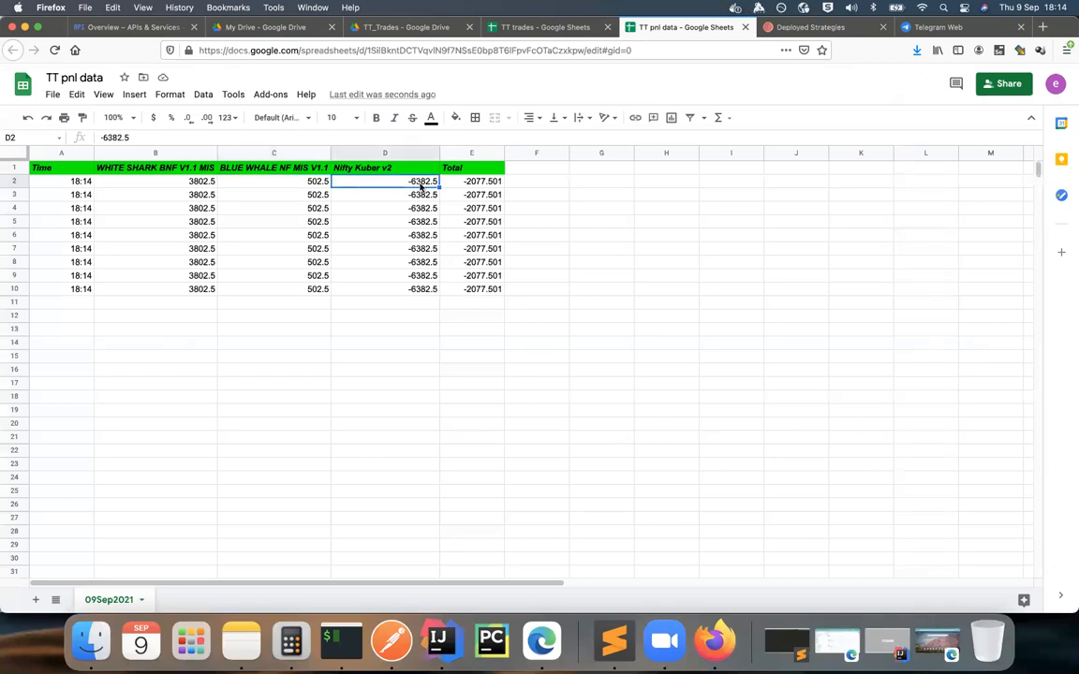
Step: Check the Nifty Kuber v2 counter and P&L against the other strategies on the Tradetron deployed strategies page
{"action": "left_click", "coordinate": [840, 28]}
{"action": "scroll", "coordinate": [598, 261], "scroll_direction": "down", "scroll_amount": 5}
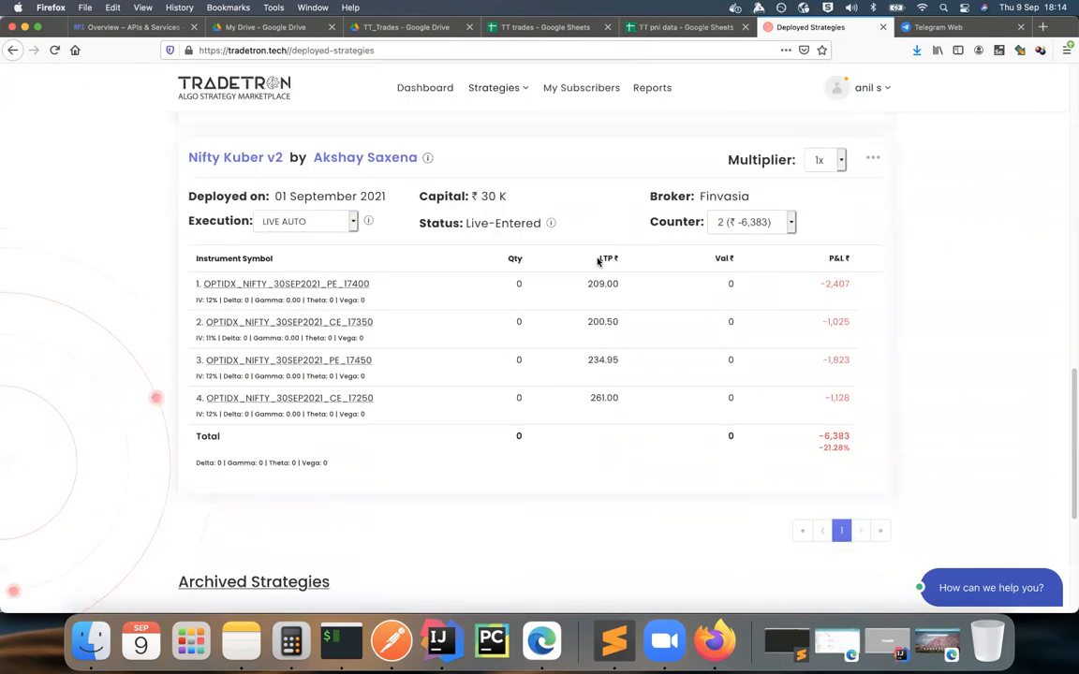
{"action": "scroll", "coordinate": [598, 261], "scroll_direction": "down", "scroll_amount": 2}
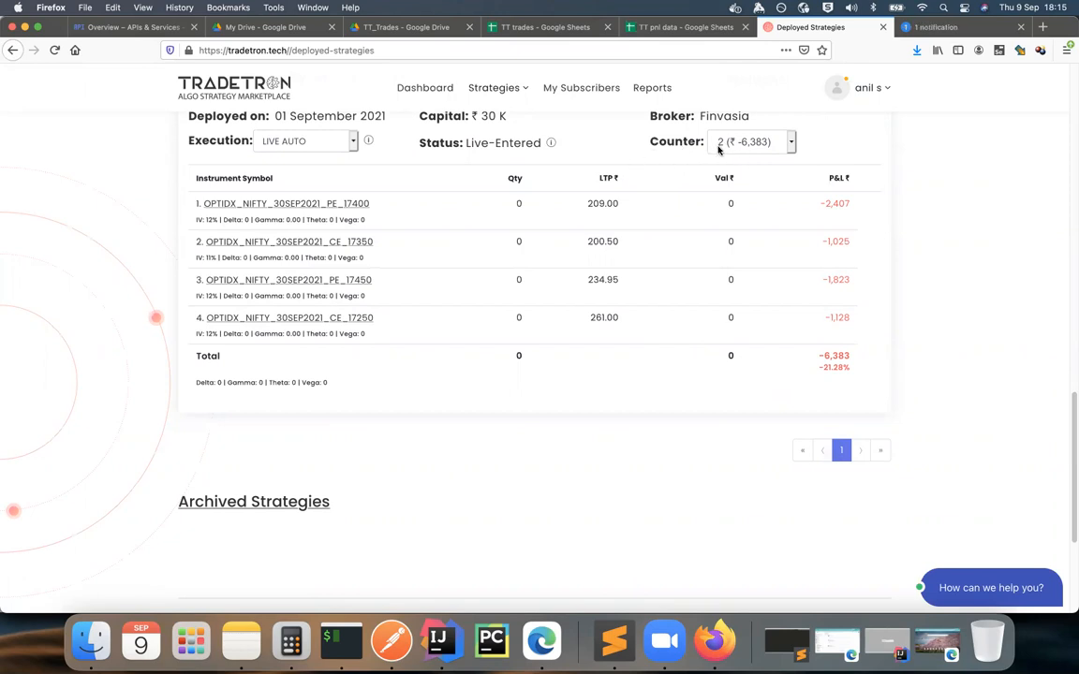
{"action": "scroll", "coordinate": [628, 180], "scroll_direction": "up", "scroll_amount": 8}
{"action": "scroll", "coordinate": [469, 197], "scroll_direction": "up", "scroll_amount": 4}
{"action": "scroll", "coordinate": [492, 248], "scroll_direction": "down", "scroll_amount": 8}
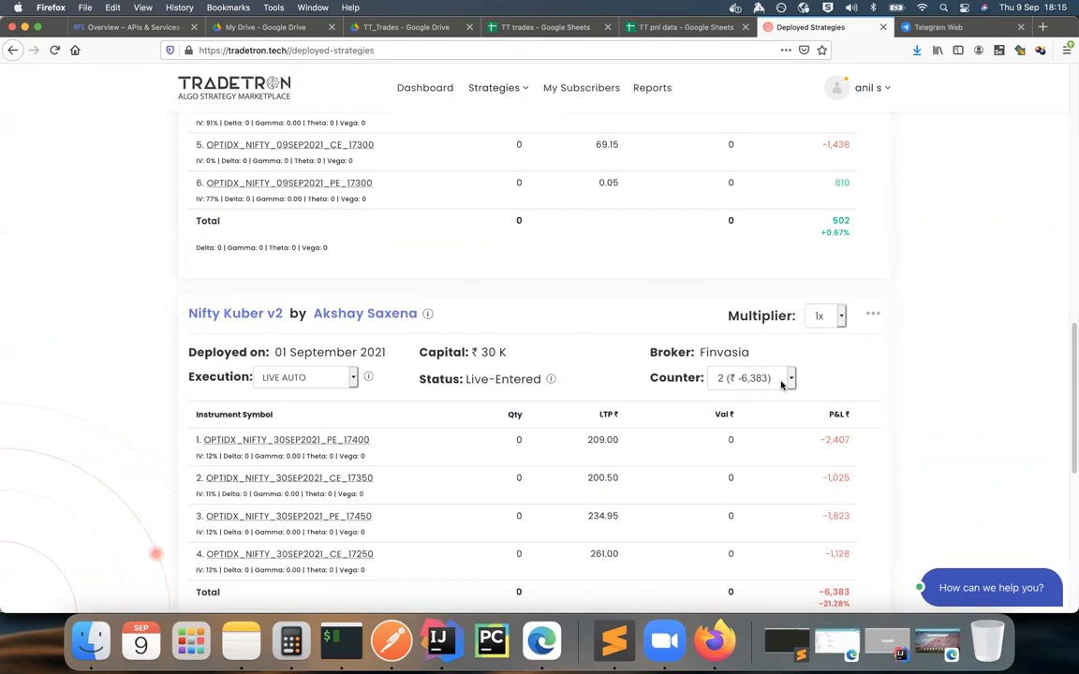
{"action": "scroll", "coordinate": [783, 380], "scroll_direction": "down", "scroll_amount": 3}
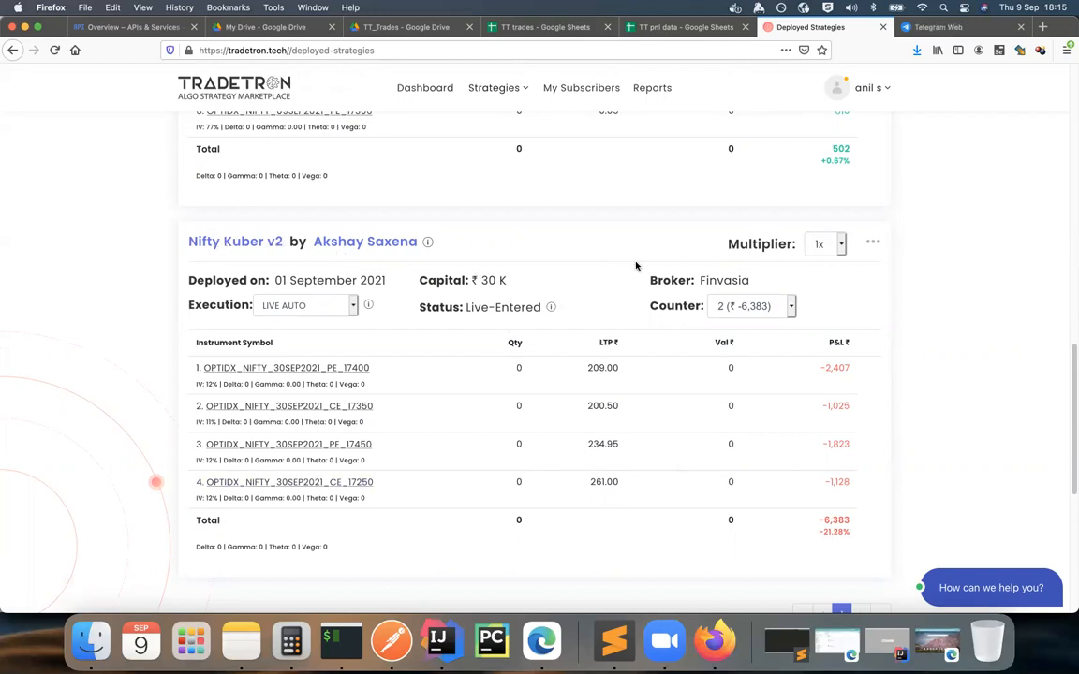
Step: Review the newest logged rows in TT pnl data and the empty area beside the table
{"action": "left_click", "coordinate": [686, 28]}
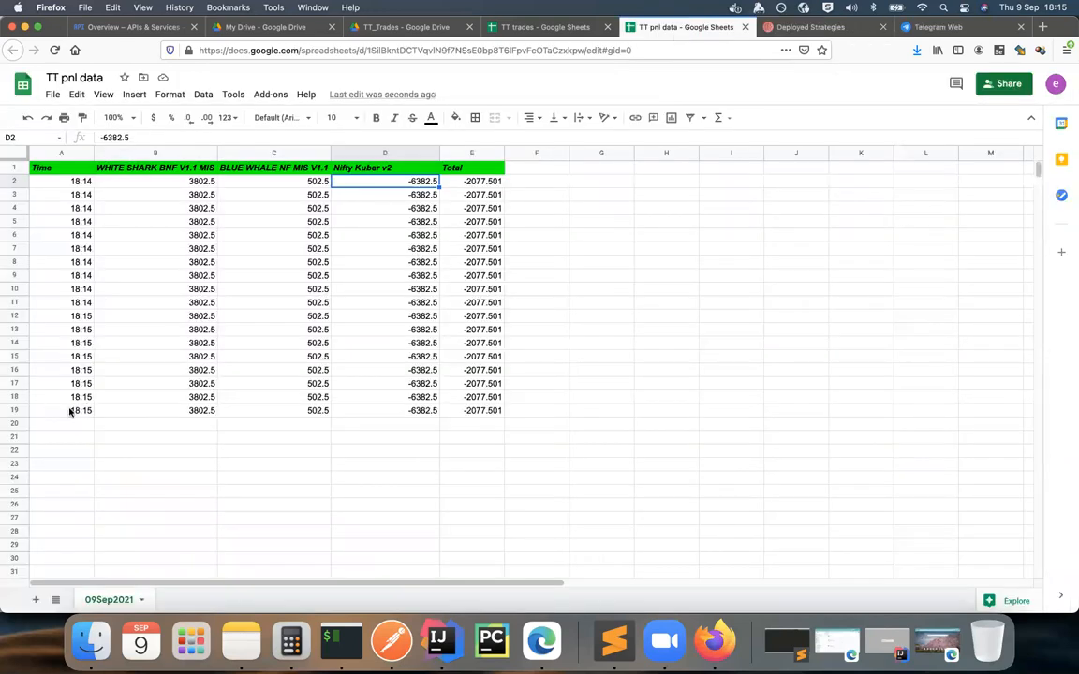
{"action": "left_click_drag", "start_coordinate": [70, 412], "coordinate": [397, 416]}
{"action": "left_click_drag", "start_coordinate": [205, 426], "coordinate": [412, 424]}
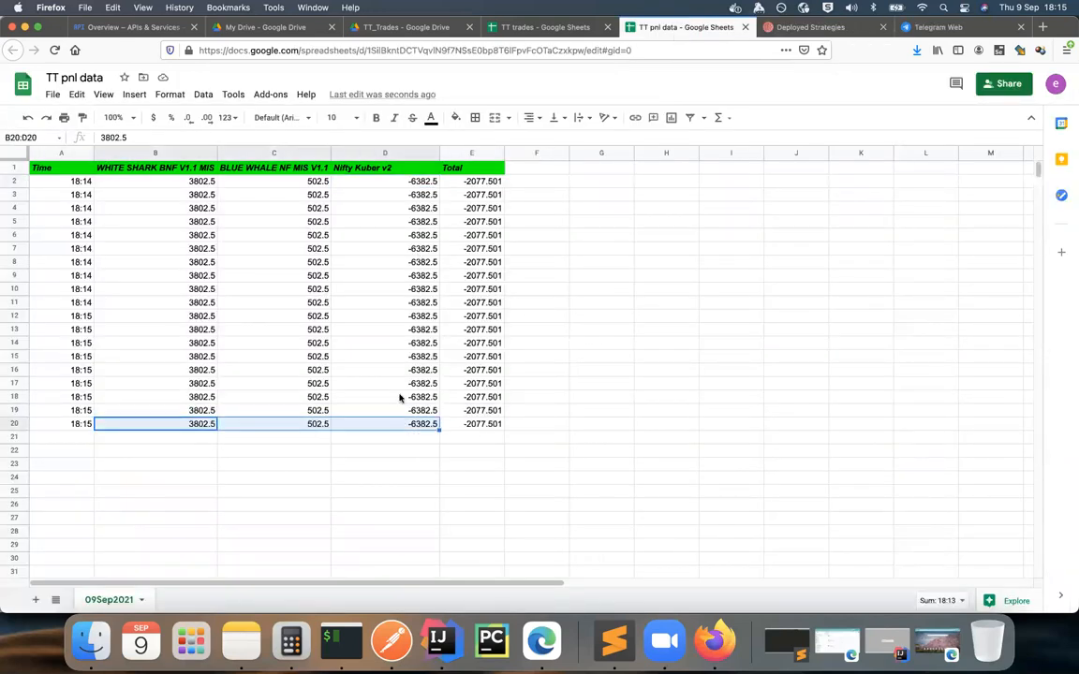
{"action": "left_click_drag", "start_coordinate": [573, 172], "coordinate": [882, 412]}
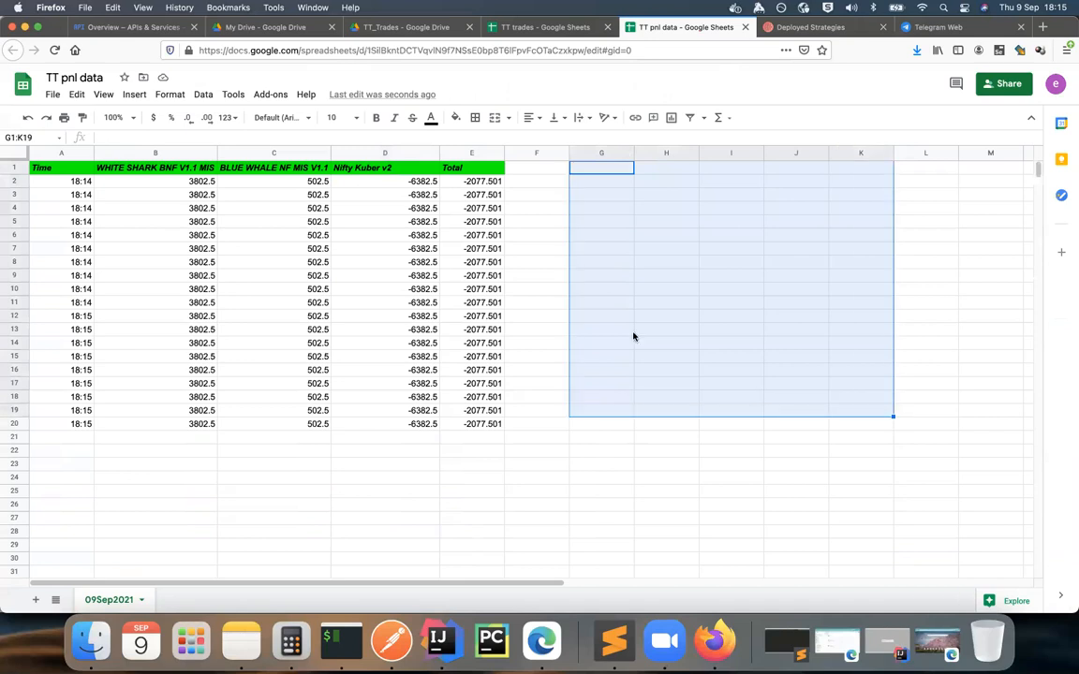
{"action": "left_click", "coordinate": [588, 243]}
{"action": "left_click_drag", "start_coordinate": [600, 180], "coordinate": [871, 384]}
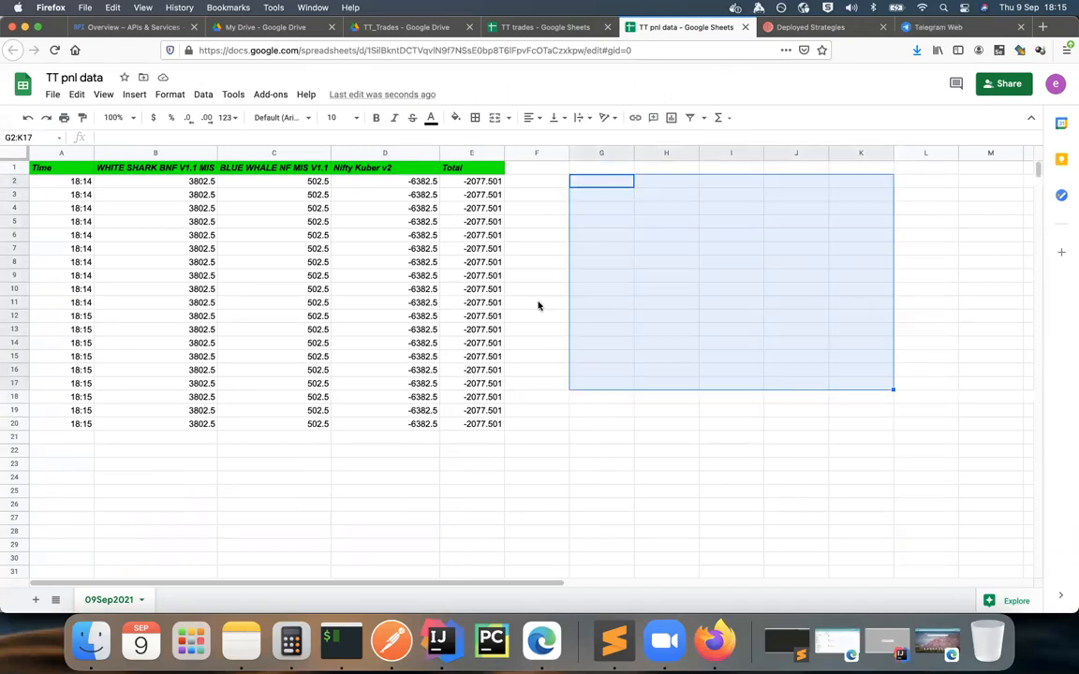
{"action": "left_click", "coordinate": [511, 231]}
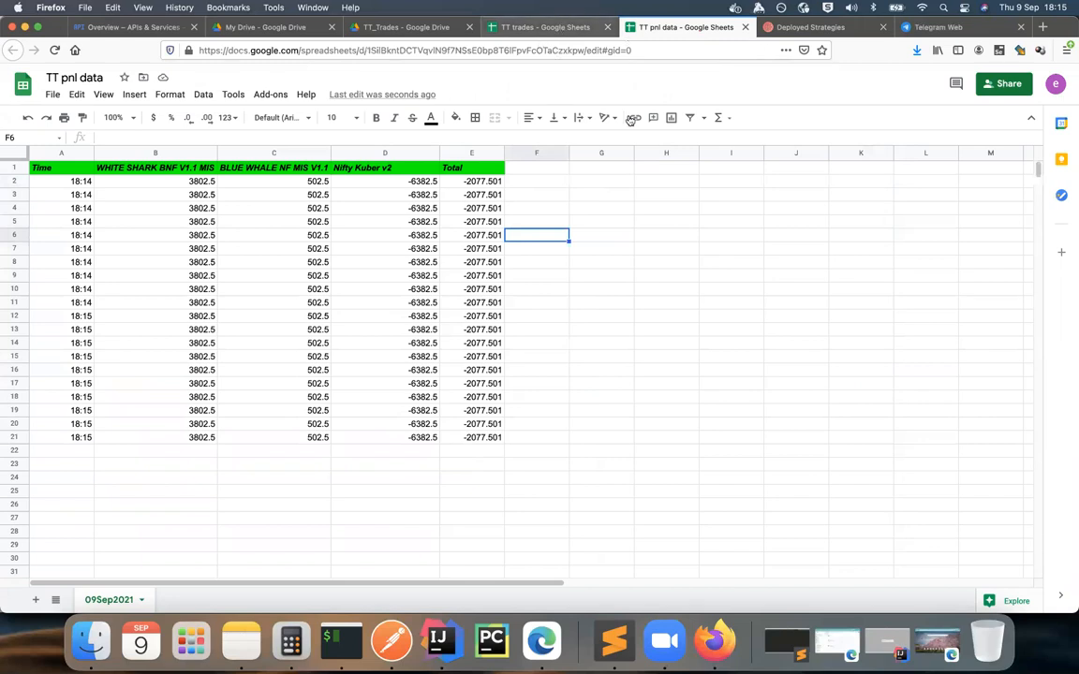
Step: Examine the TMT Algo Tracker chart and the individual strategy charts on the 08Sep2021 sheet of TT trades
{"action": "left_click", "coordinate": [547, 28]}
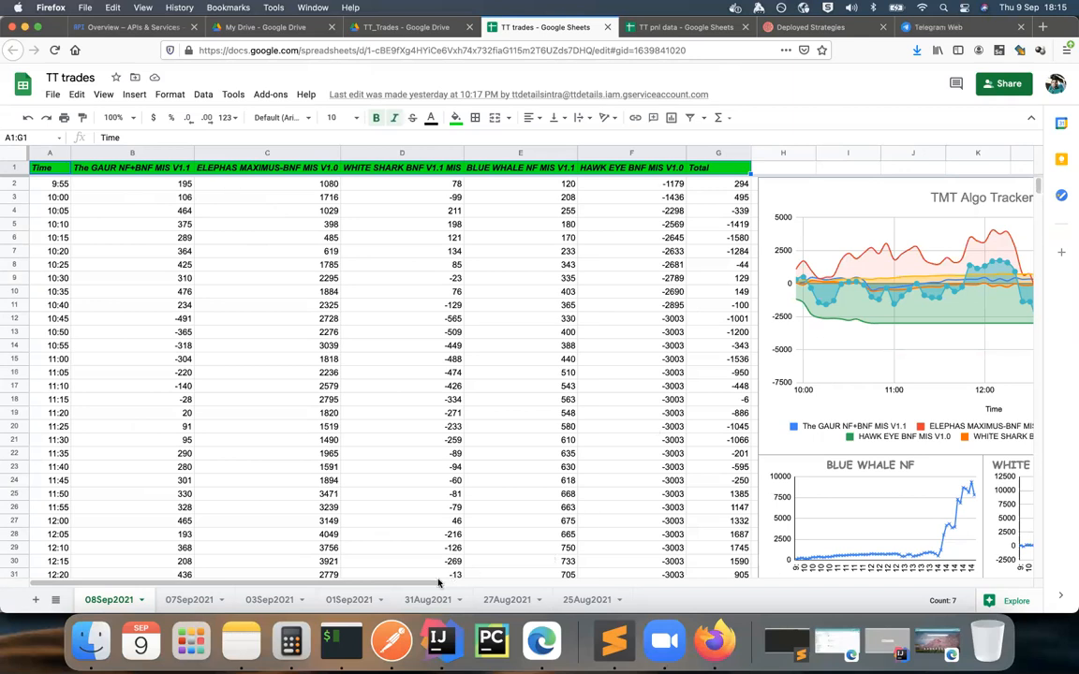
{"action": "scroll", "coordinate": [656, 557], "scroll_direction": "right", "scroll_amount": 10}
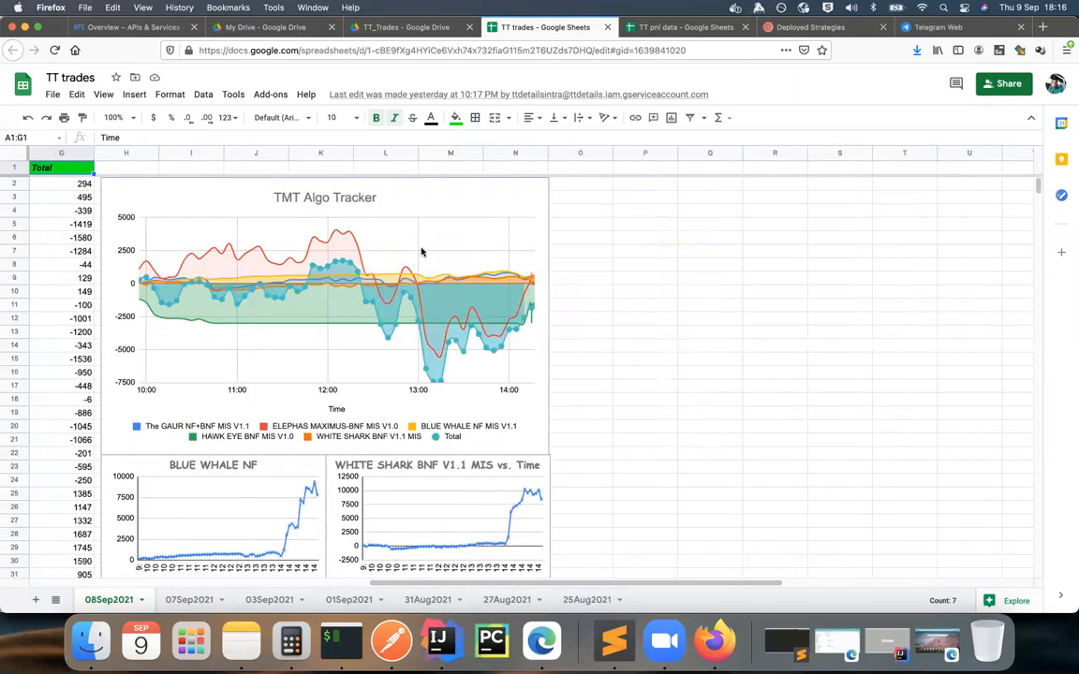
{"action": "scroll", "coordinate": [362, 229], "scroll_direction": "down", "scroll_amount": 2}
{"action": "scroll", "coordinate": [366, 291], "scroll_direction": "down", "scroll_amount": 5}
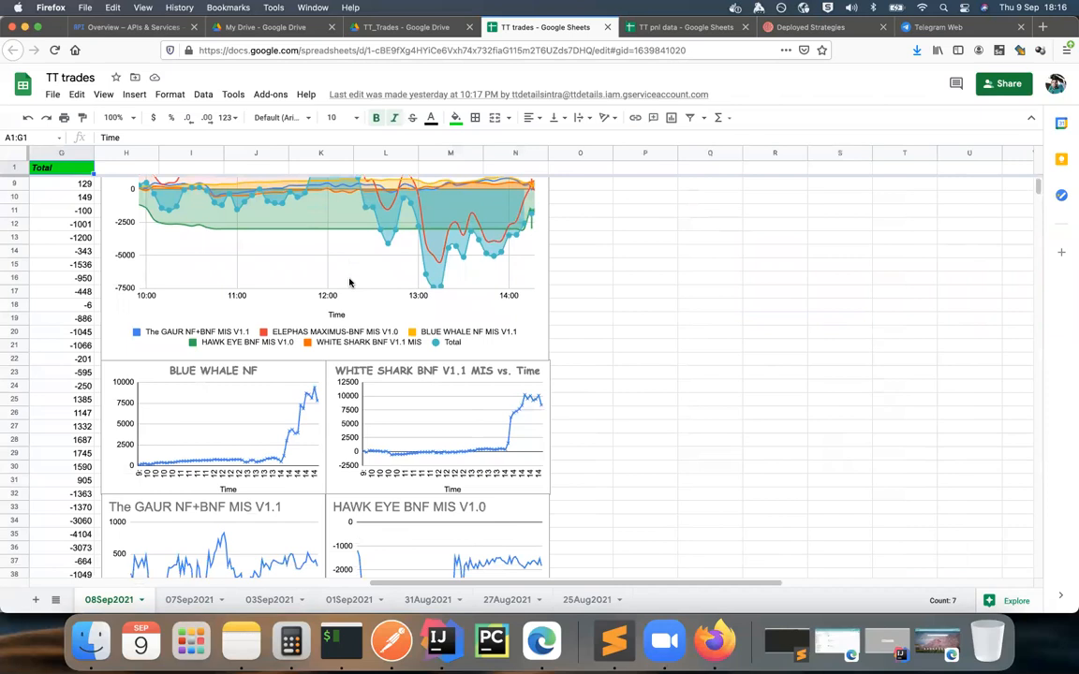
{"action": "scroll", "coordinate": [294, 318], "scroll_direction": "up", "scroll_amount": 3}
{"action": "scroll", "coordinate": [319, 290], "scroll_direction": "up", "scroll_amount": 3}
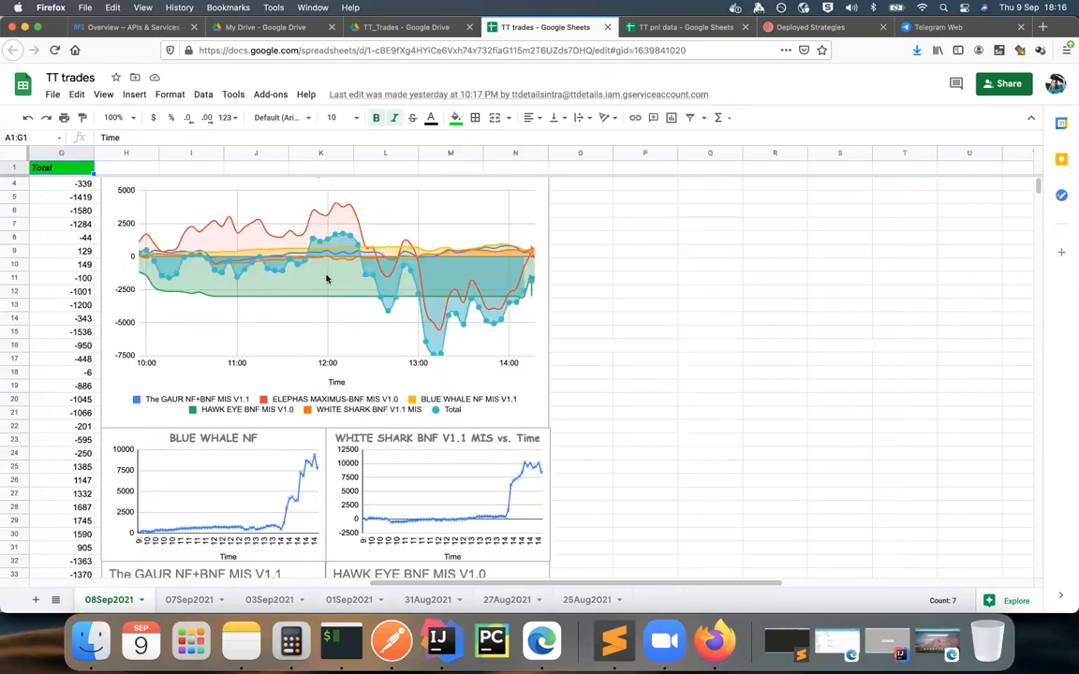
{"action": "scroll", "coordinate": [346, 290], "scroll_direction": "down", "scroll_amount": 5}
{"action": "scroll", "coordinate": [344, 291], "scroll_direction": "down", "scroll_amount": 5}
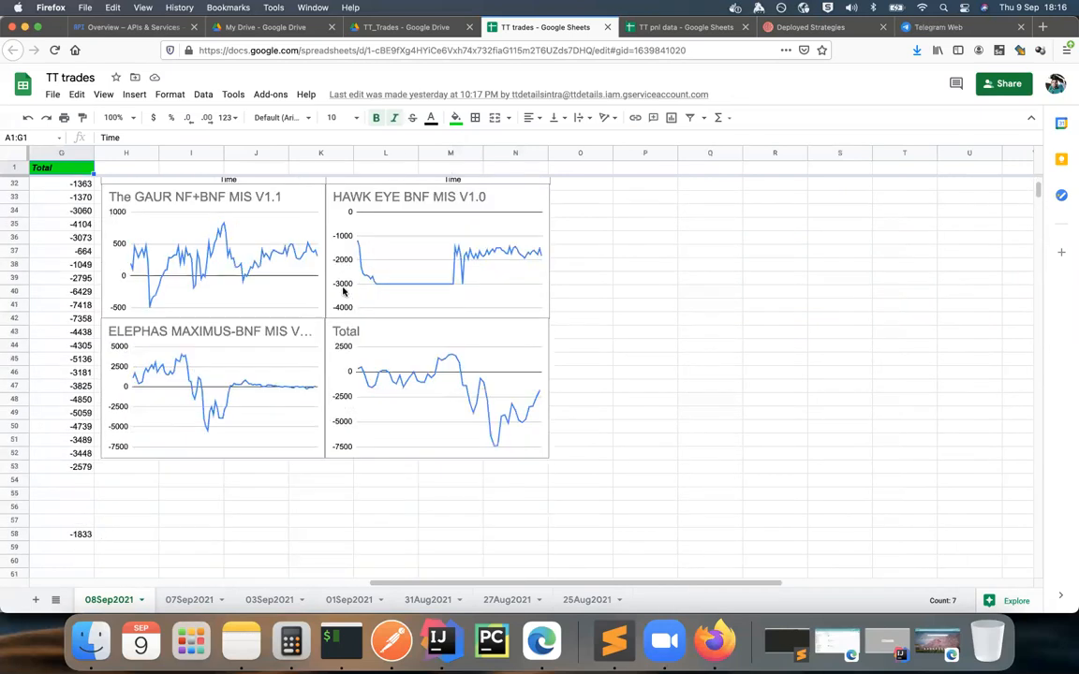
{"action": "scroll", "coordinate": [356, 272], "scroll_direction": "up", "scroll_amount": 9}
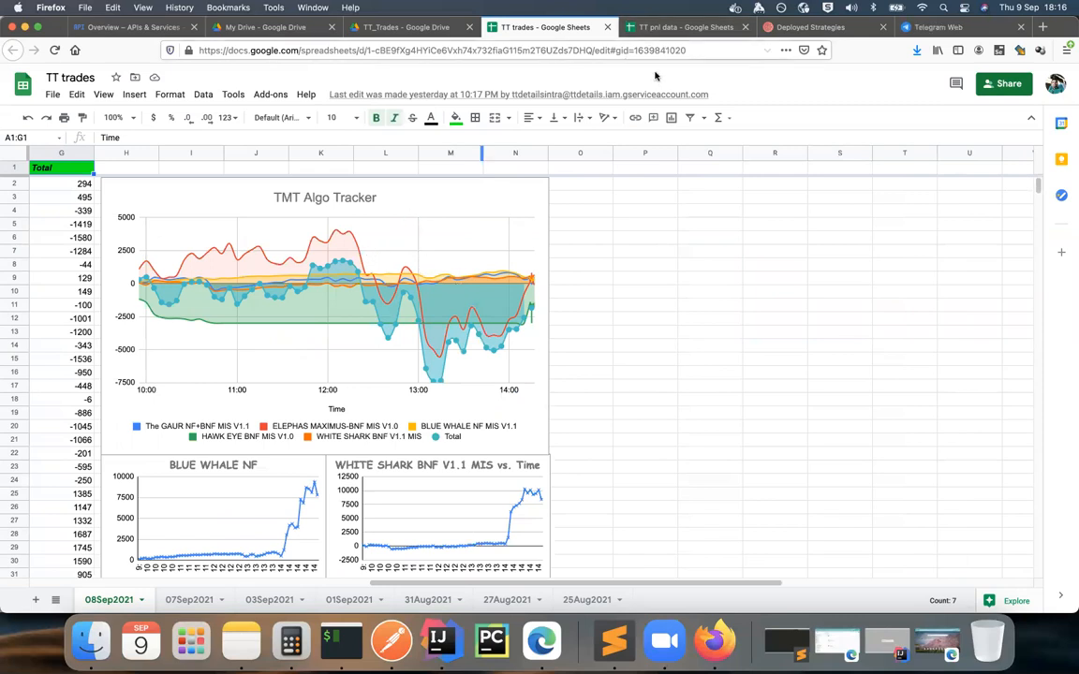
Step: Switch to iTerm2 and stop the running ttpnlMac process
{"action": "left_click", "coordinate": [341, 639]}
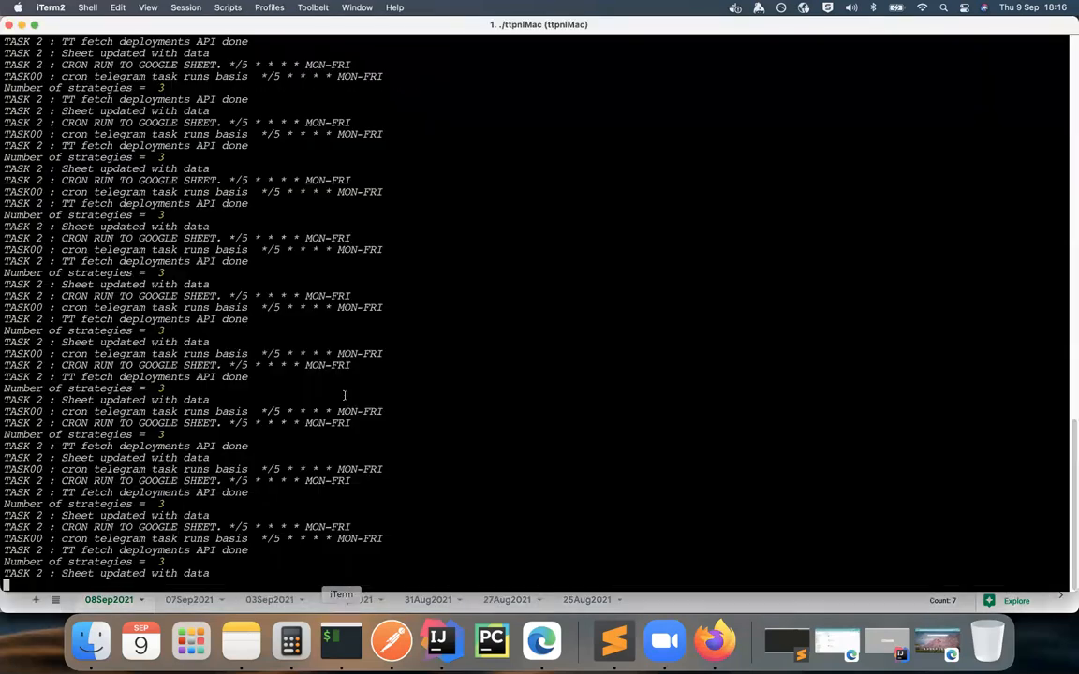
{"action": "key", "text": "ctrl+c"}
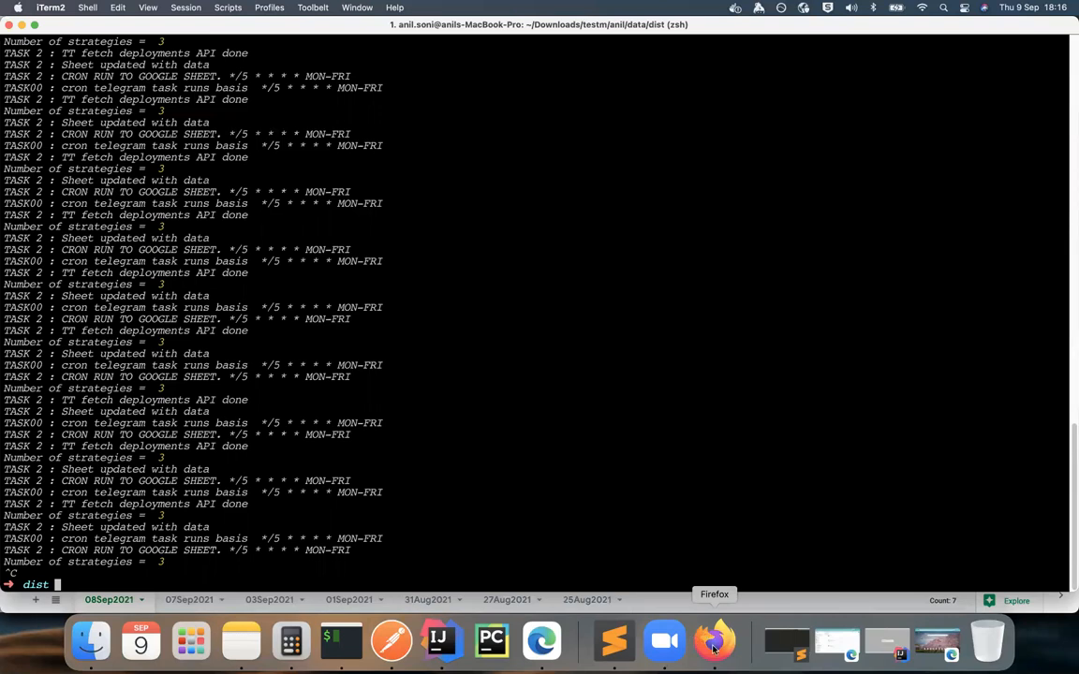
Step: Switch to Sublime Text to check the CRON_NEW_SHEET schedule in .env, and compare it with the daily sheets in Firefox
{"action": "left_click", "coordinate": [615, 640]}
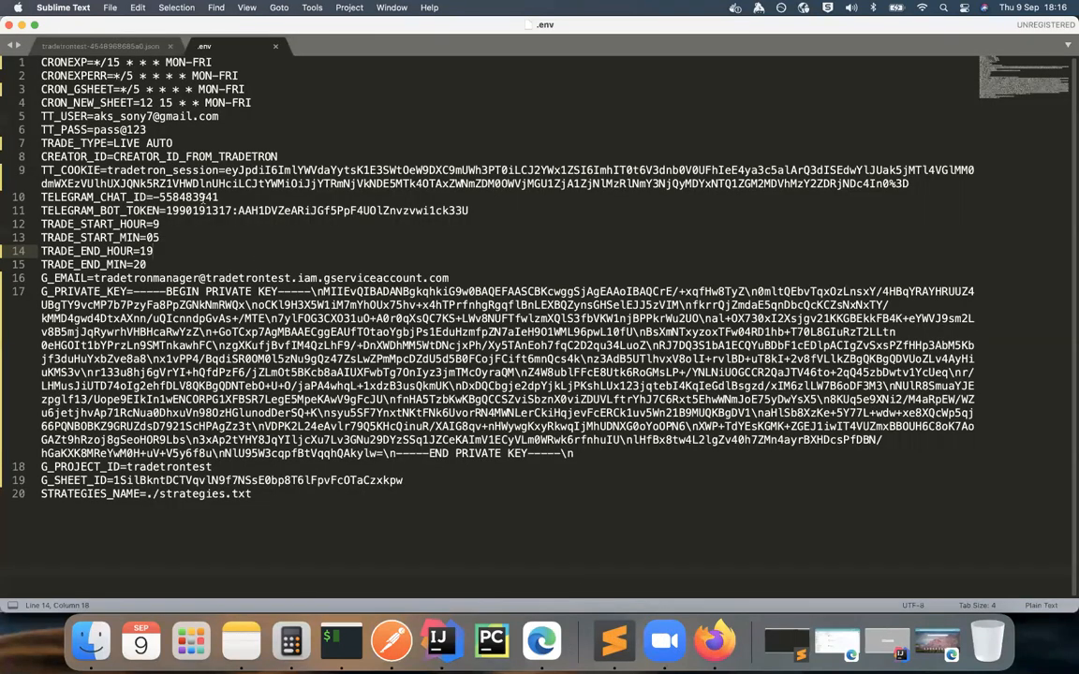
{"action": "double_click", "coordinate": [69, 104]}
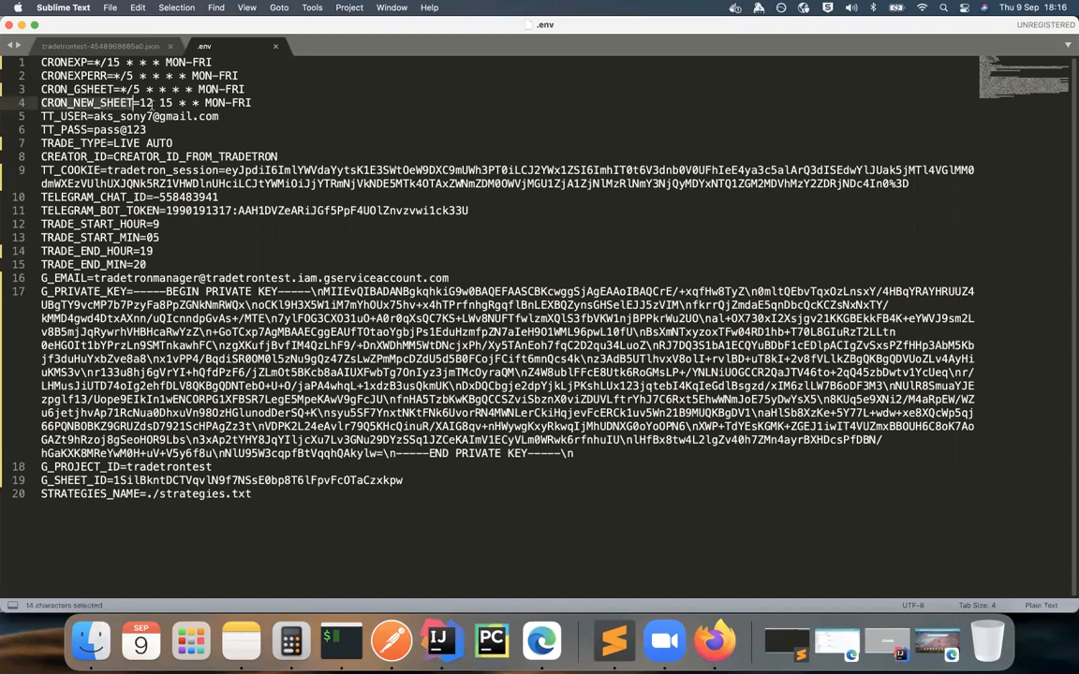
{"action": "left_click", "coordinate": [151, 103]}
{"action": "left_click_drag", "start_coordinate": [174, 103], "coordinate": [147, 103]}
{"action": "left_click", "coordinate": [173, 104]}
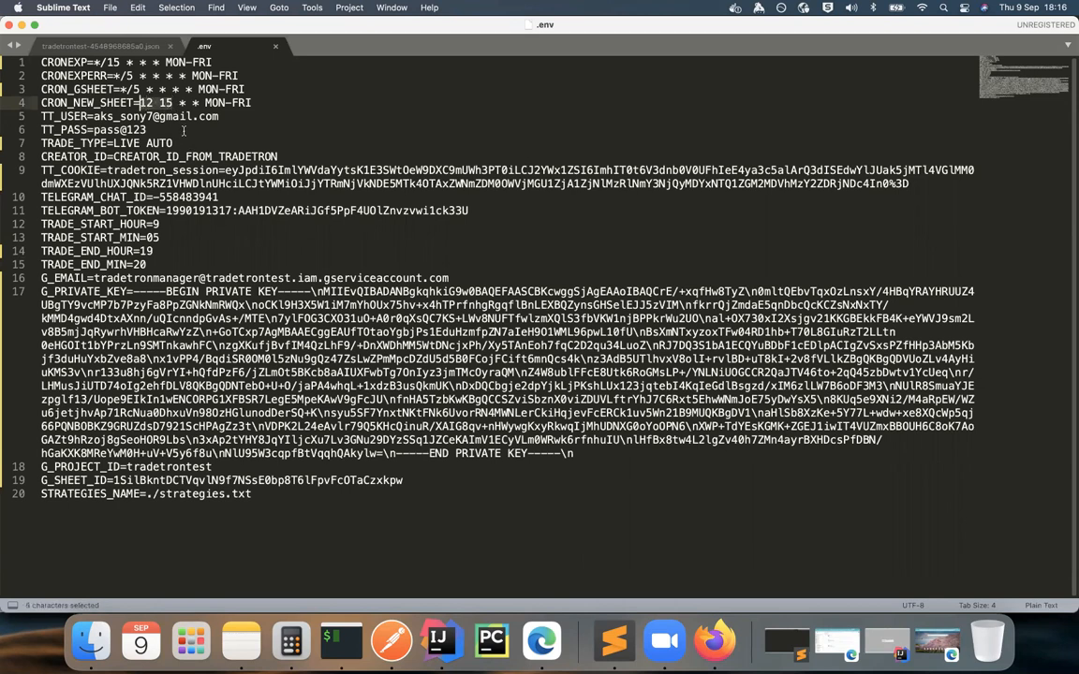
{"action": "key", "text": "super+Tab"}
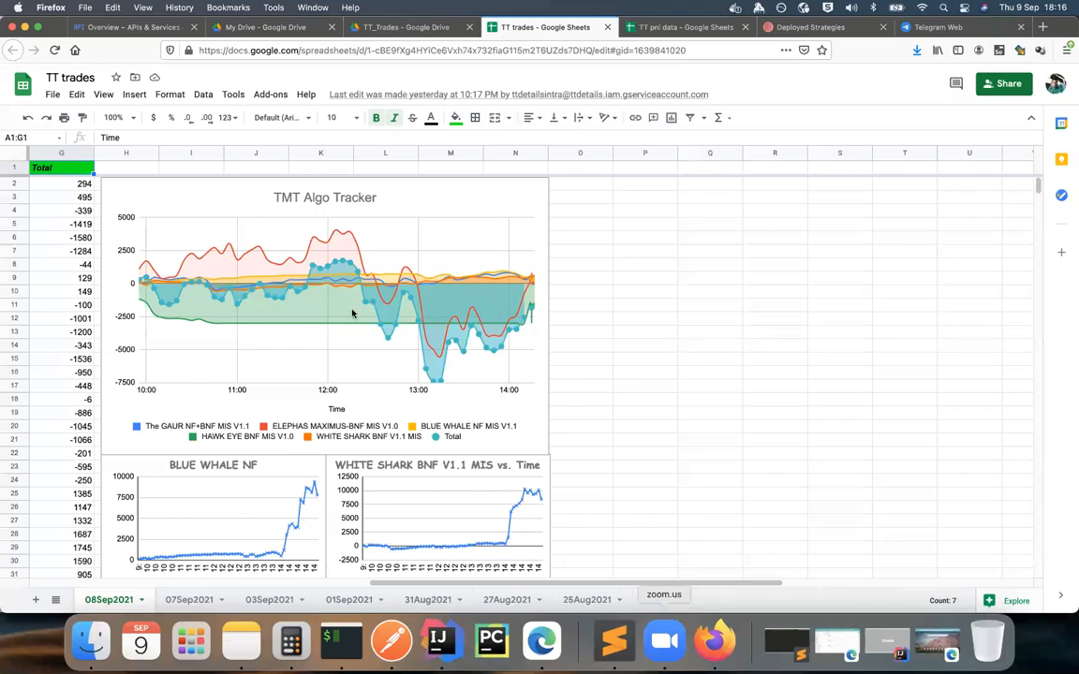
{"action": "key", "text": "ctrl+Tab"}
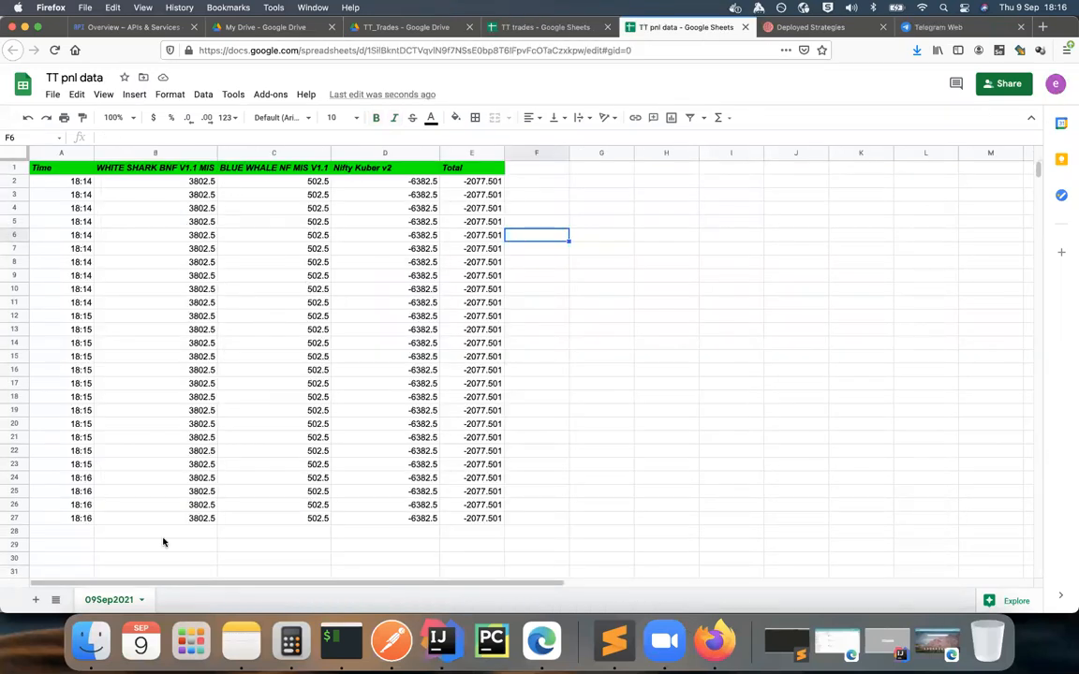
Step: Return to Sublime Text and examine the minute and hour values of the CRON_NEW_SHEET line in .env
{"action": "left_click", "coordinate": [613, 640]}
{"action": "key", "text": "super+Tab"}
{"action": "left_click", "coordinate": [613, 641]}
{"action": "left_click_drag", "start_coordinate": [138, 103], "coordinate": [173, 107]}
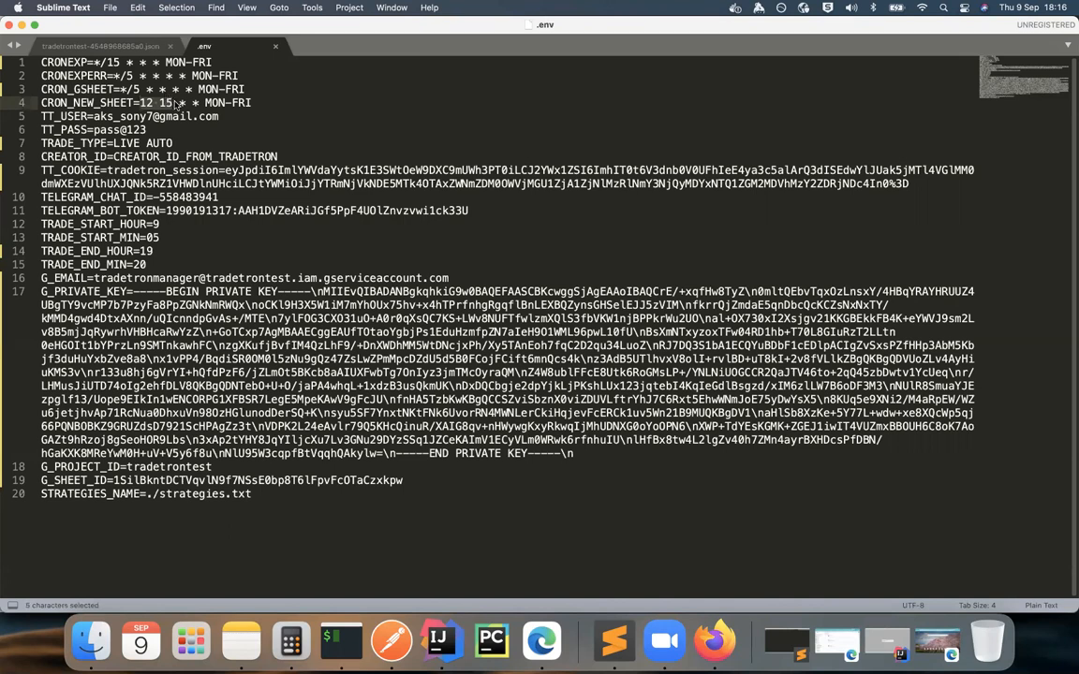
{"action": "left_click", "coordinate": [173, 106]}
{"action": "left_click_drag", "start_coordinate": [172, 103], "coordinate": [140, 103]}
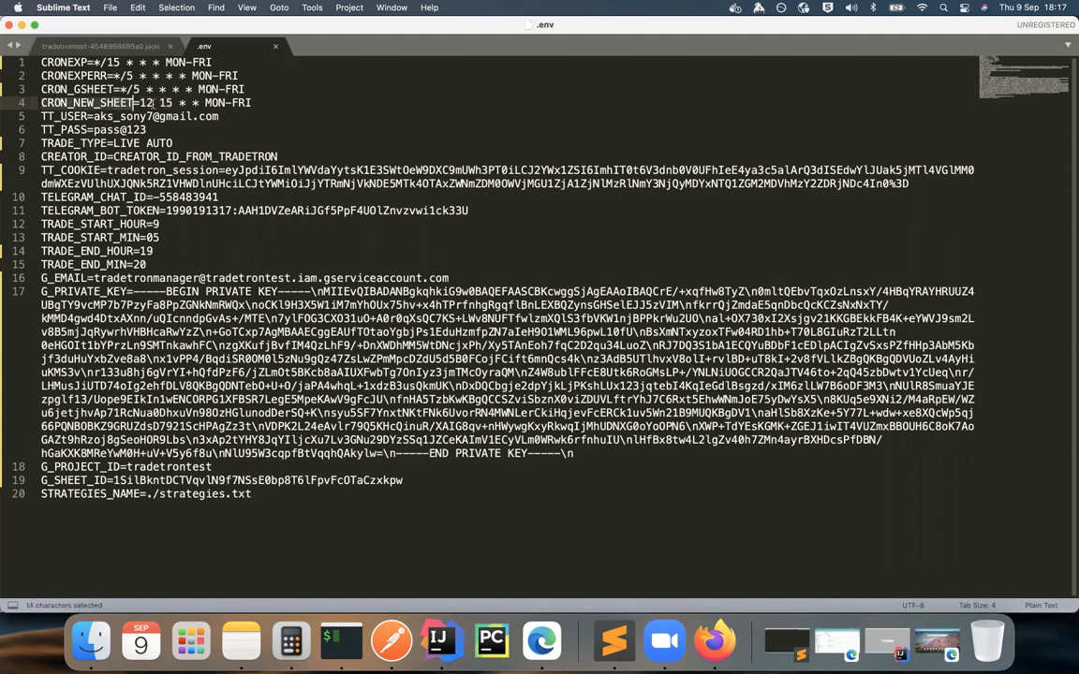
{"action": "left_click", "coordinate": [172, 103]}
{"action": "double_click", "coordinate": [163, 103]}
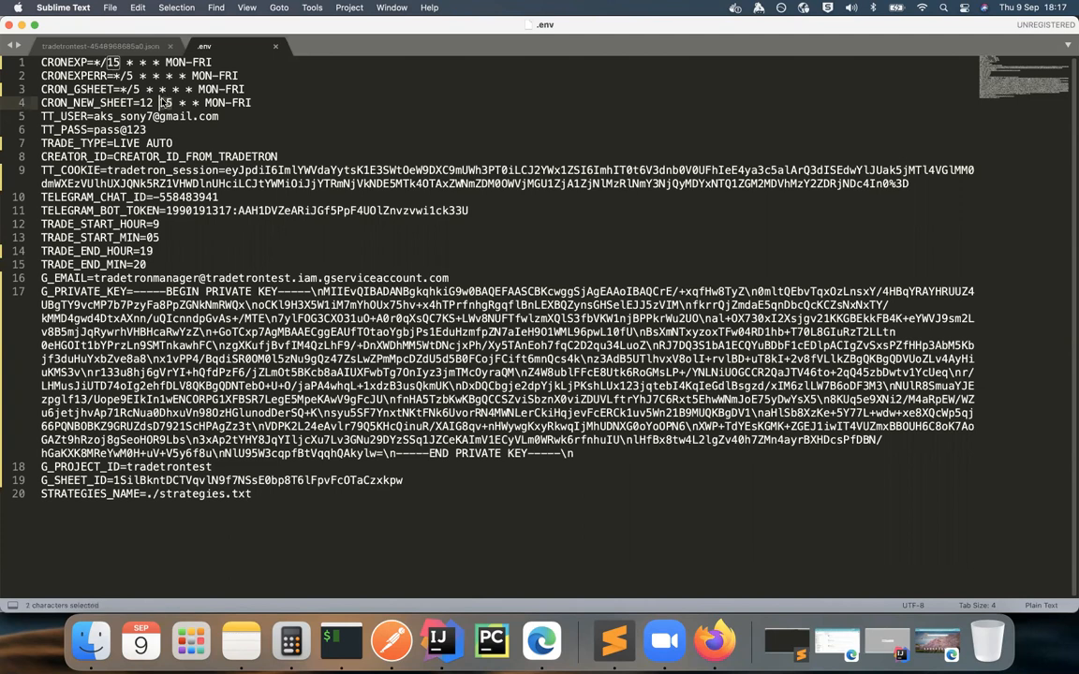
{"action": "left_click_drag", "start_coordinate": [155, 103], "coordinate": [139, 102]}
{"action": "double_click", "coordinate": [120, 101]}
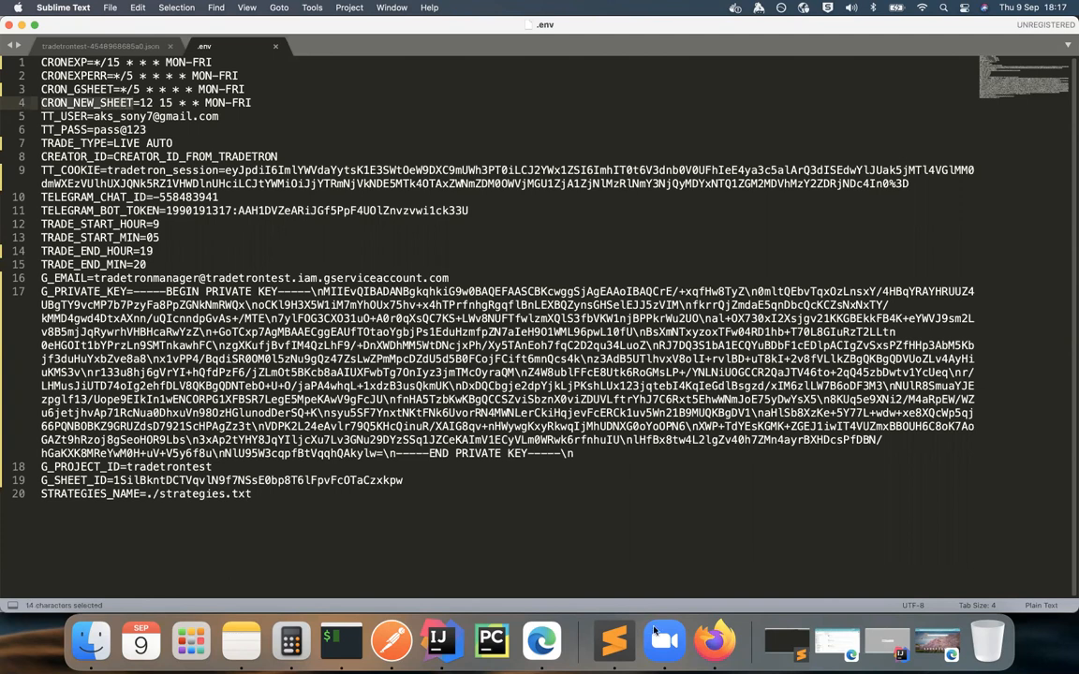
Step: Switch to Firefox and duplicate the 09Sep2021 sheet in TT pnl data
{"action": "left_click", "coordinate": [713, 641]}
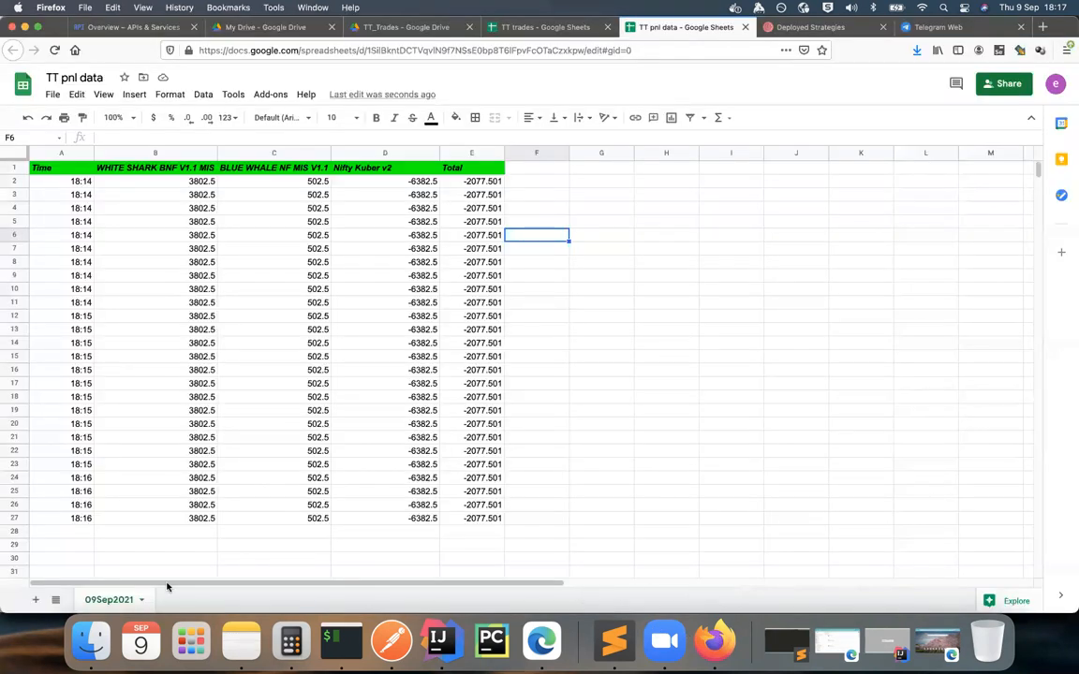
{"action": "right_click", "coordinate": [112, 605]}
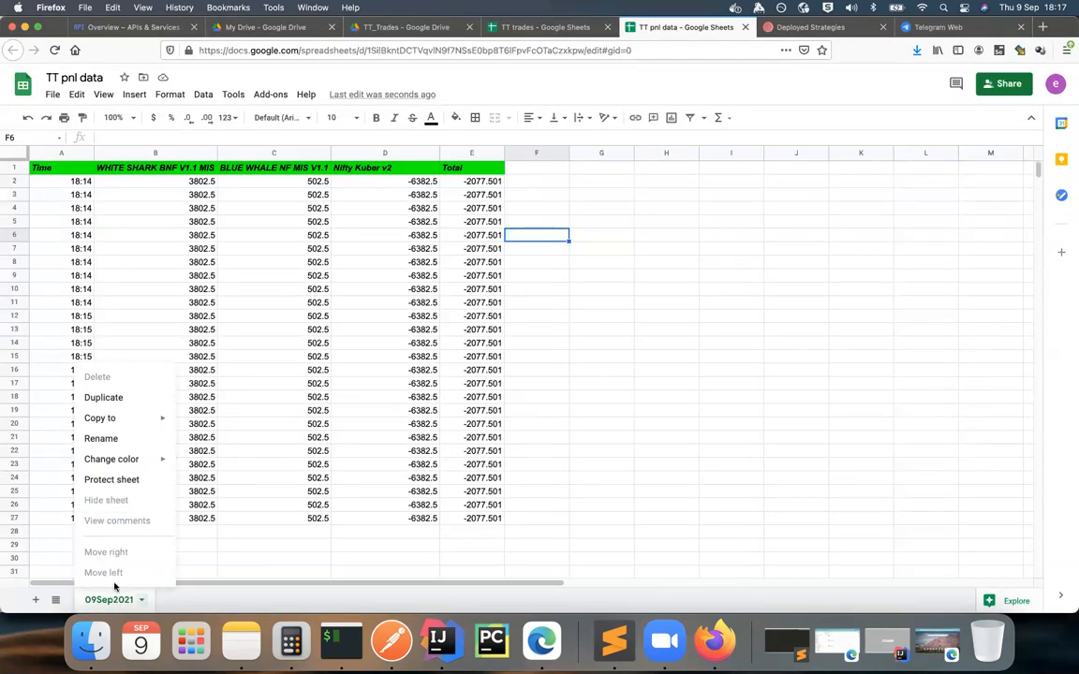
{"action": "left_click", "coordinate": [104, 397]}
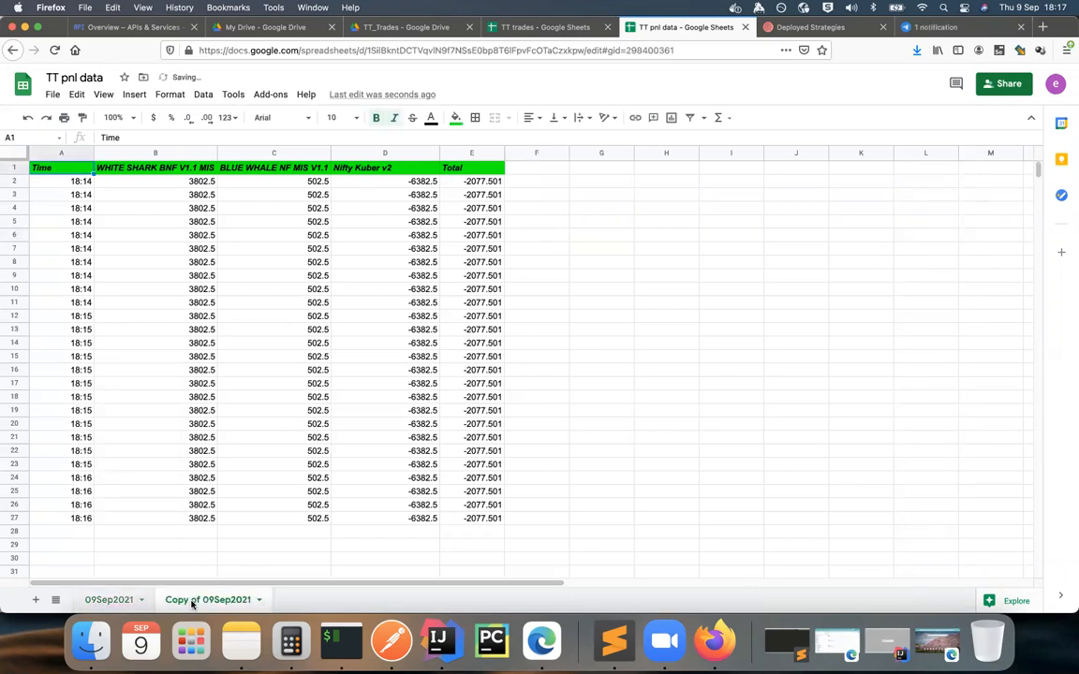
Step: Rename the original 09Sep2021 sheet to 10Sep2021
{"action": "left_click", "coordinate": [111, 600]}
{"action": "double_click", "coordinate": [107, 603]}
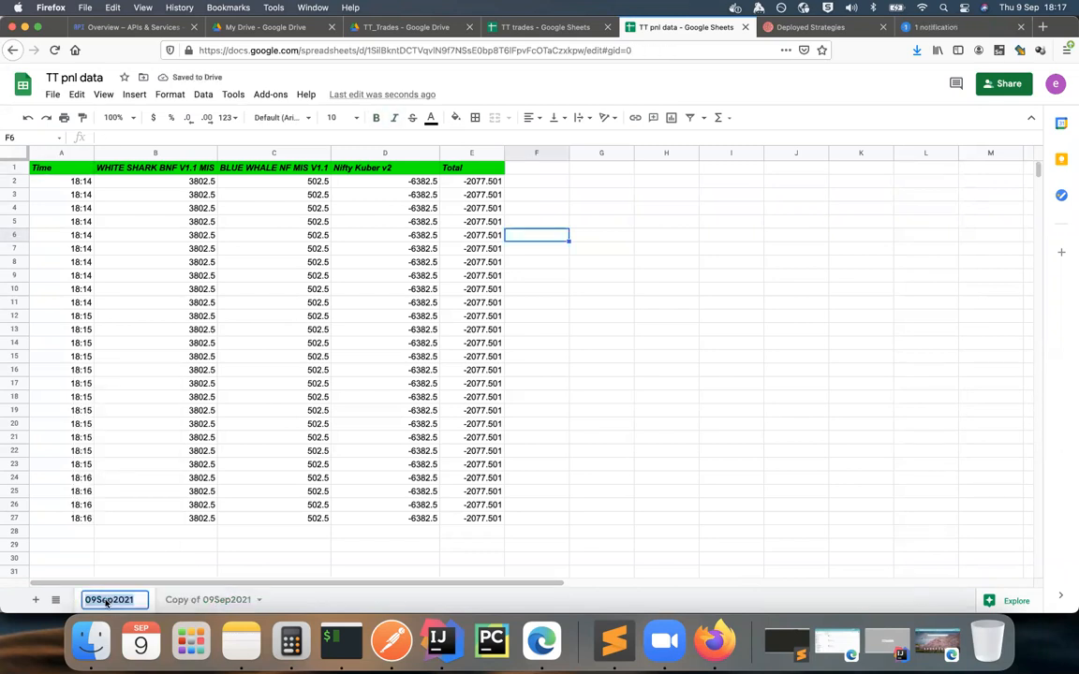
{"action": "left_click", "coordinate": [96, 601]}
{"action": "key", "text": "BackSpace"}
{"action": "key", "text": "BackSpace"}
{"action": "type", "text": "10"}
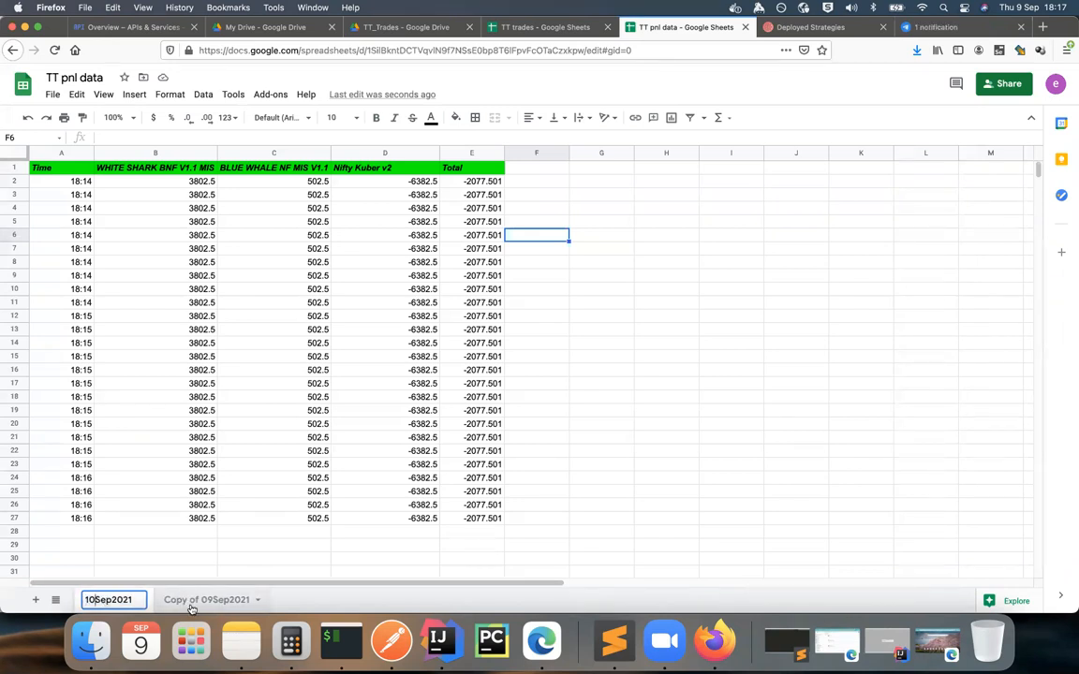
Step: Rename the duplicated sheet to 09Sep2021 by removing the "Copy of" prefix
{"action": "left_click", "coordinate": [202, 600]}
{"action": "double_click", "coordinate": [202, 601]}
{"action": "left_click", "coordinate": [201, 602]}
{"action": "left_click_drag", "start_coordinate": [202, 600], "coordinate": [160, 600]}
{"action": "key", "text": "BackSpace"}
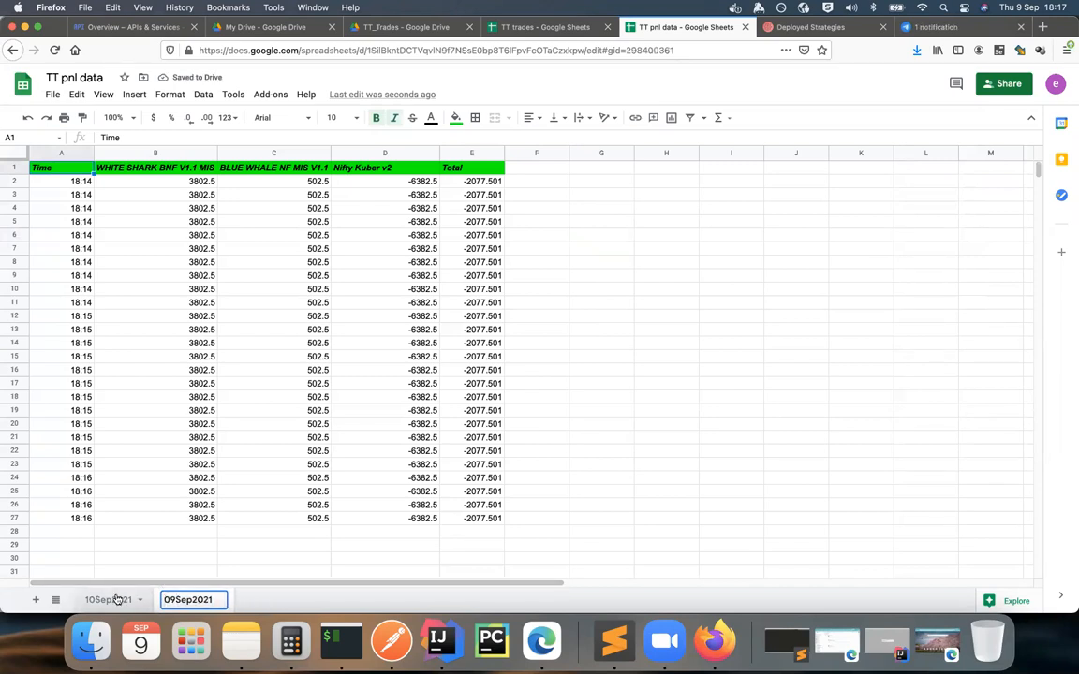
Step: Clear the logged data in A2:E28 on the 10Sep2021 sheet, keeping the header row
{"action": "left_click", "coordinate": [115, 598]}
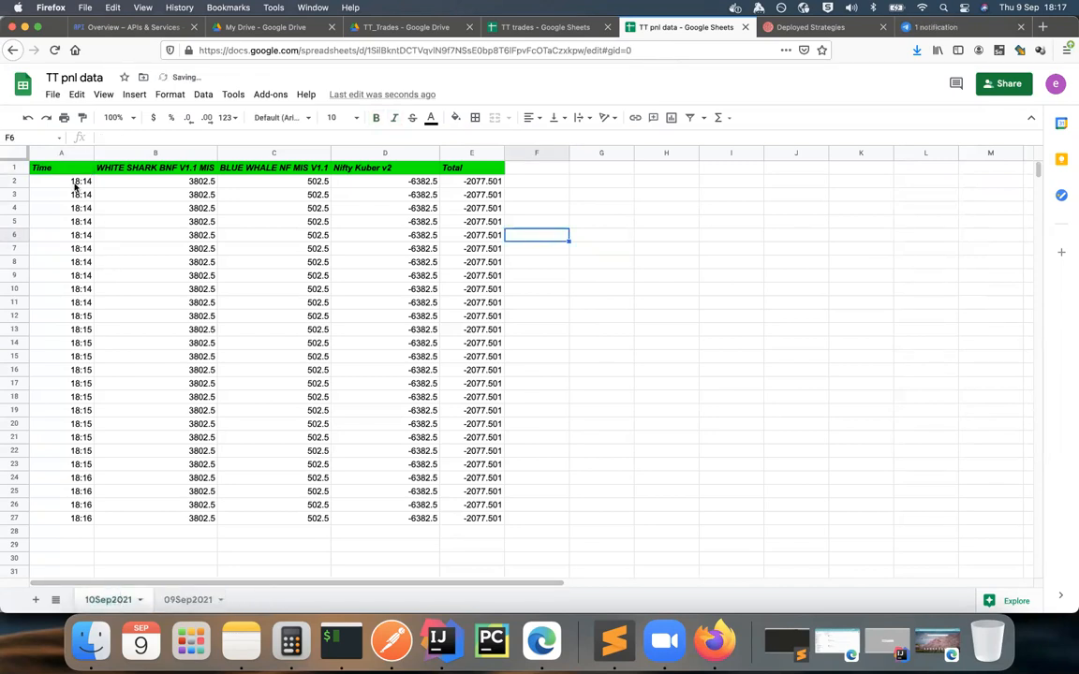
{"action": "left_click_drag", "start_coordinate": [75, 182], "coordinate": [491, 531]}
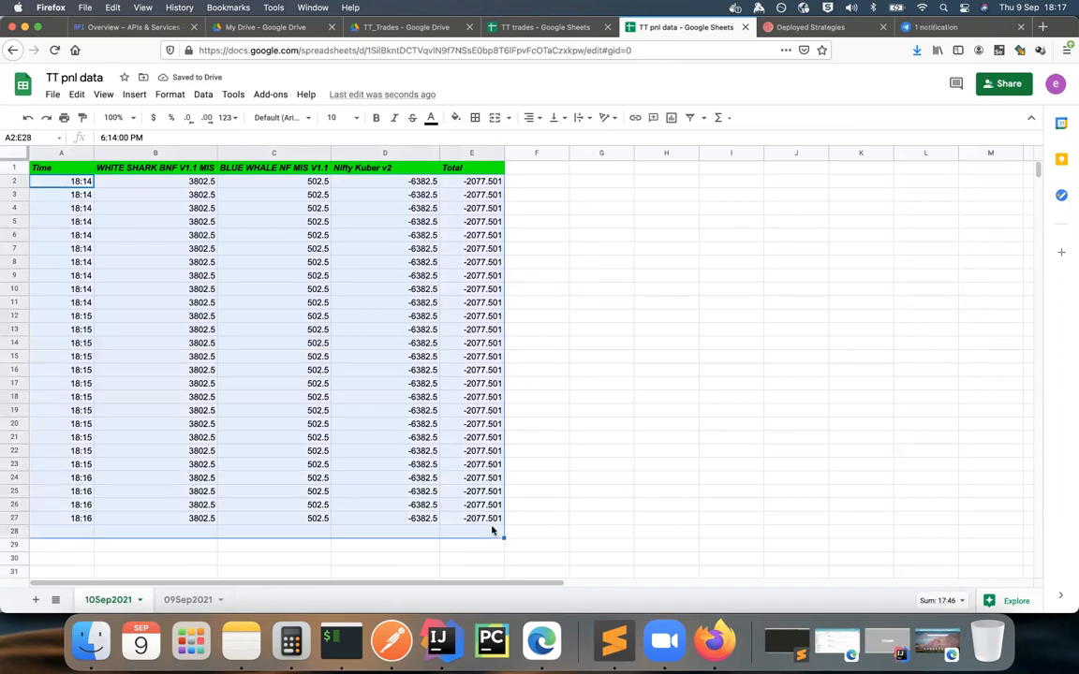
{"action": "key", "text": "BackSpace"}
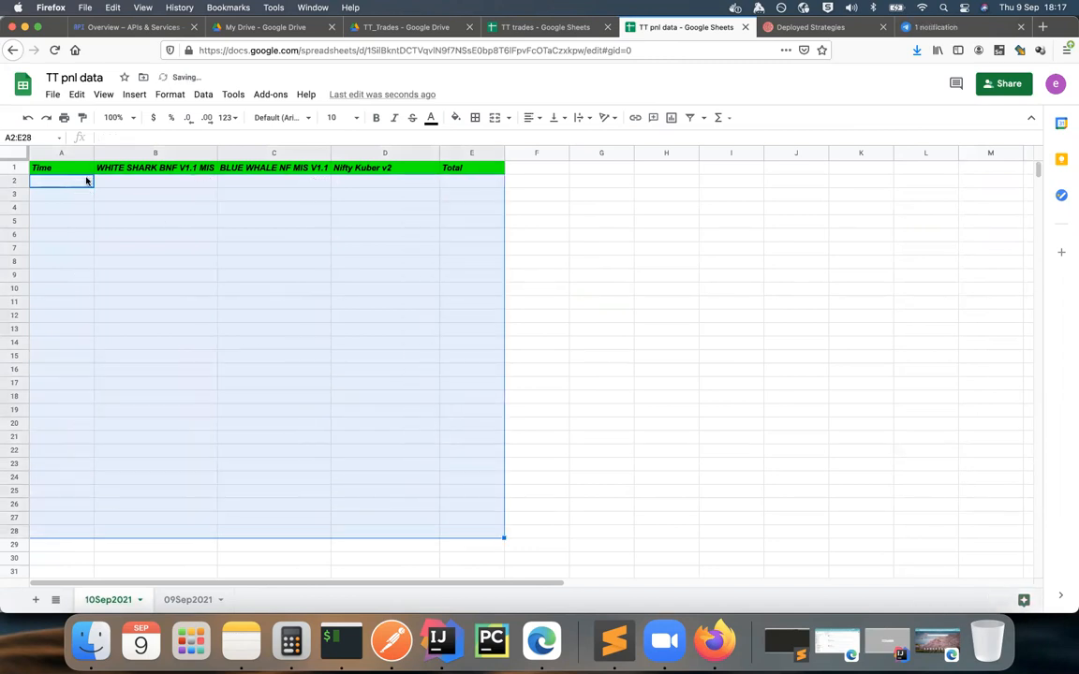
Step: Switch to Telegram Web and examine the Google Sheets error messages in the tsam pnl group
{"action": "left_click", "coordinate": [89, 179]}
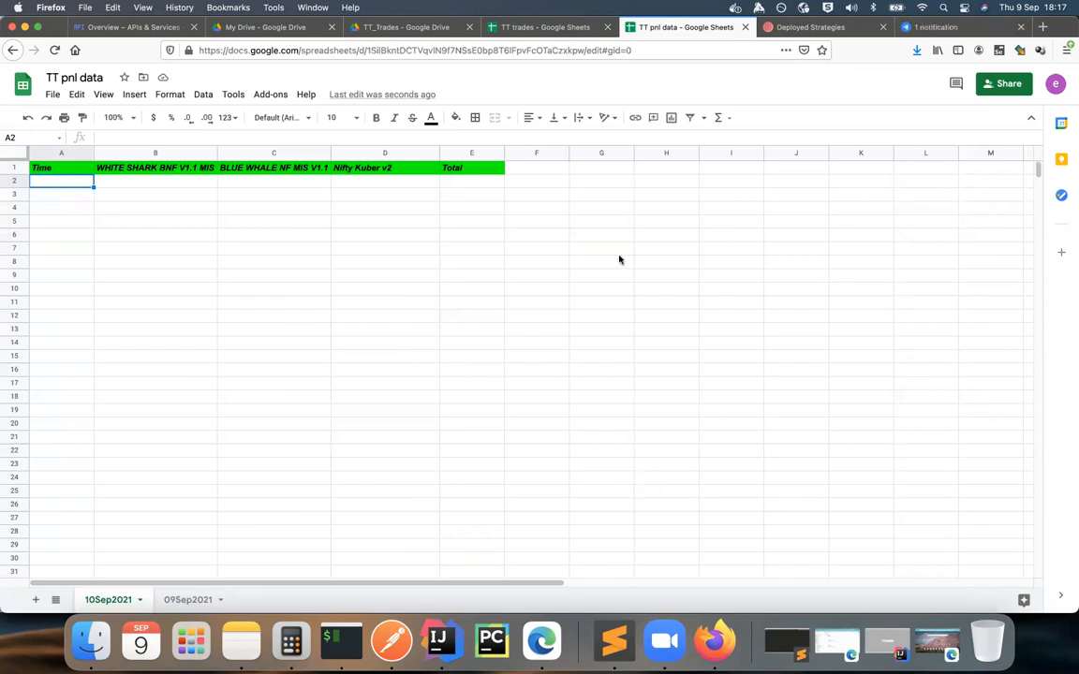
{"action": "left_click", "coordinate": [927, 28]}
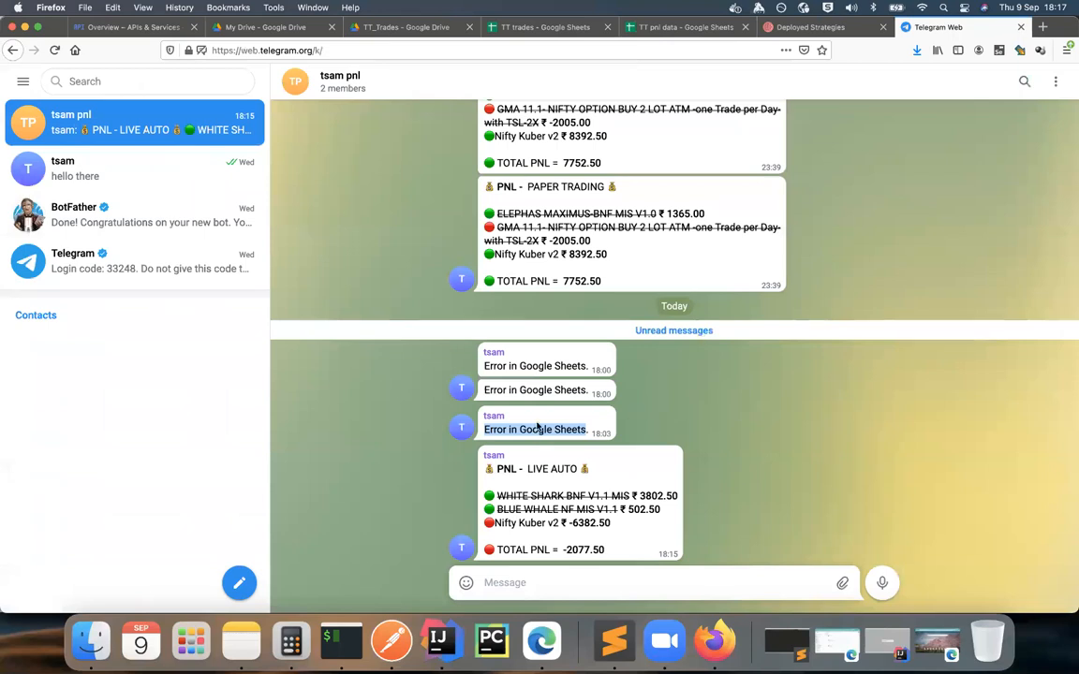
{"action": "left_click_drag", "start_coordinate": [483, 392], "coordinate": [595, 392]}
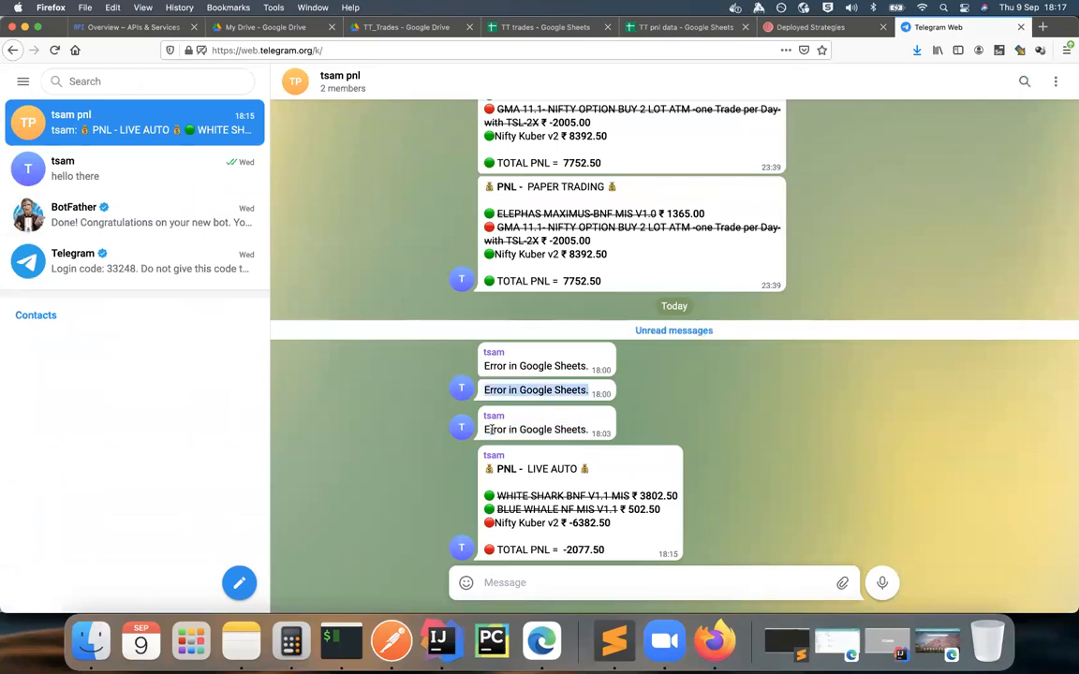
{"action": "left_click_drag", "start_coordinate": [489, 429], "coordinate": [581, 430]}
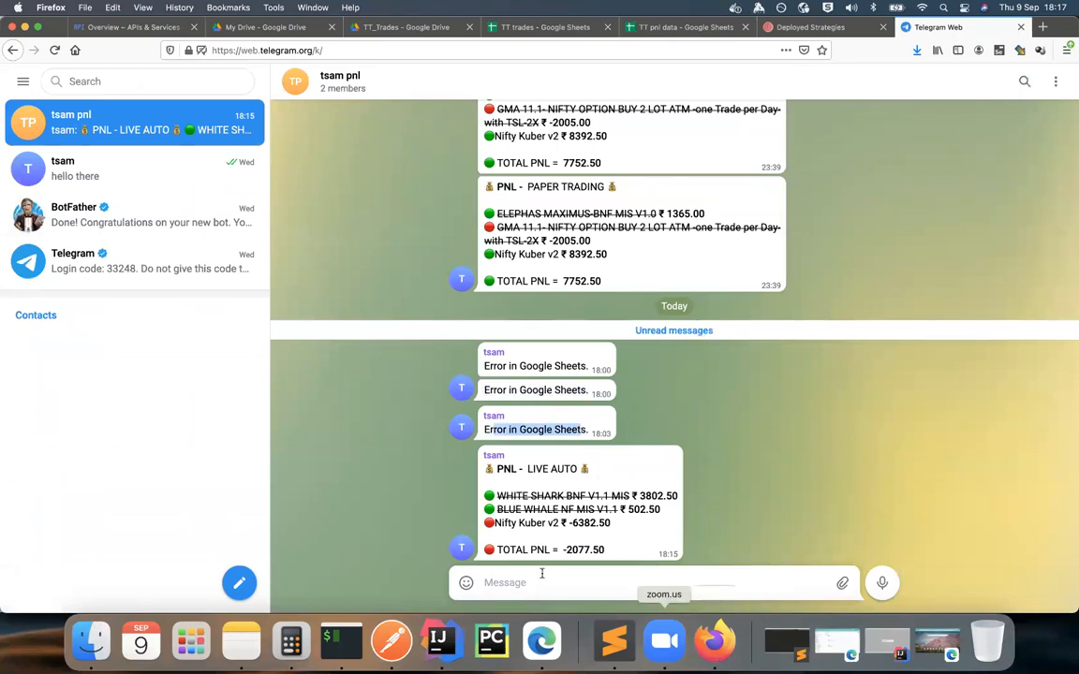
Step: Return to TT pnl data and check the data area A2:E26 on the 10Sep2021 sheet
{"action": "left_click", "coordinate": [655, 26]}
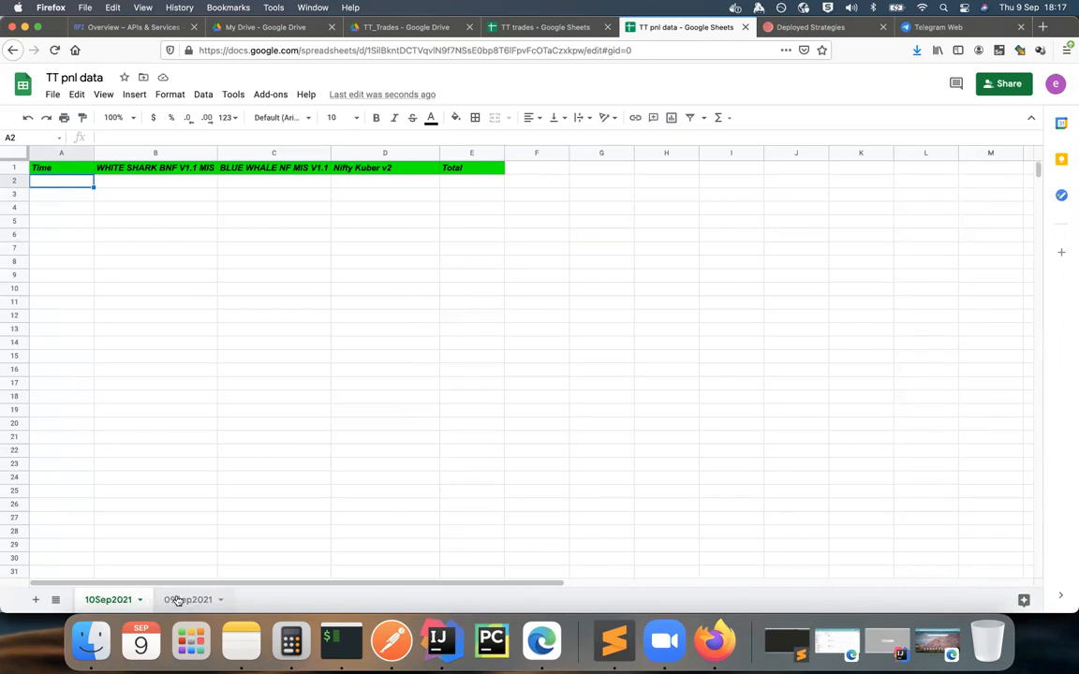
{"action": "left_click_drag", "start_coordinate": [82, 181], "coordinate": [502, 465]}
{"action": "key", "text": "ctrl+c"}
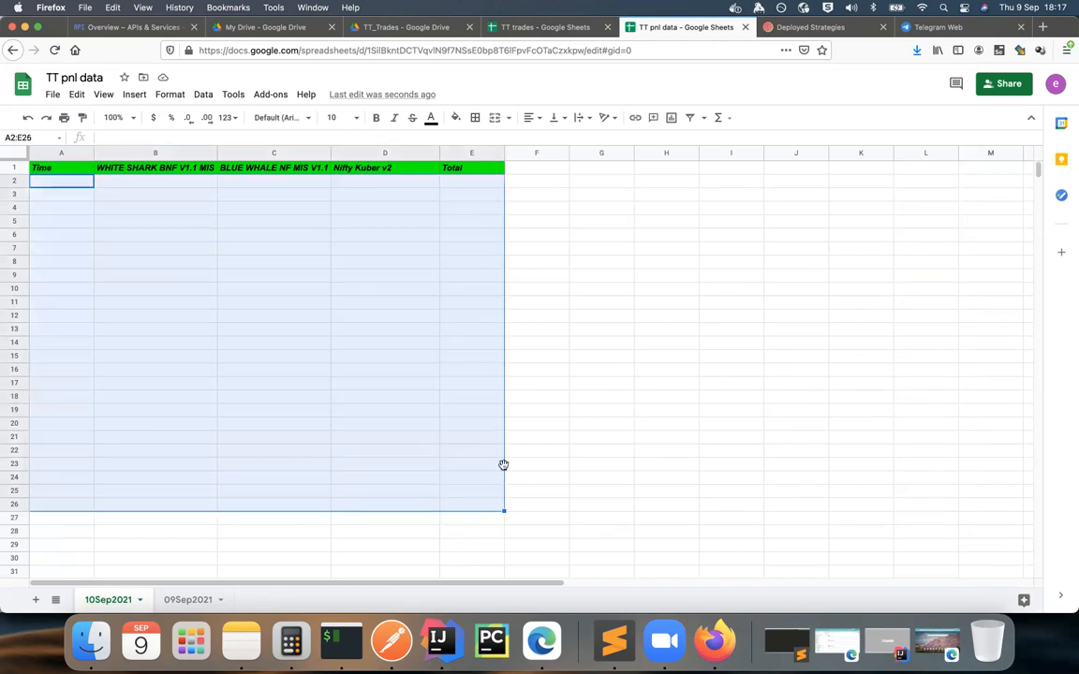
{"action": "left_click", "coordinate": [541, 441]}
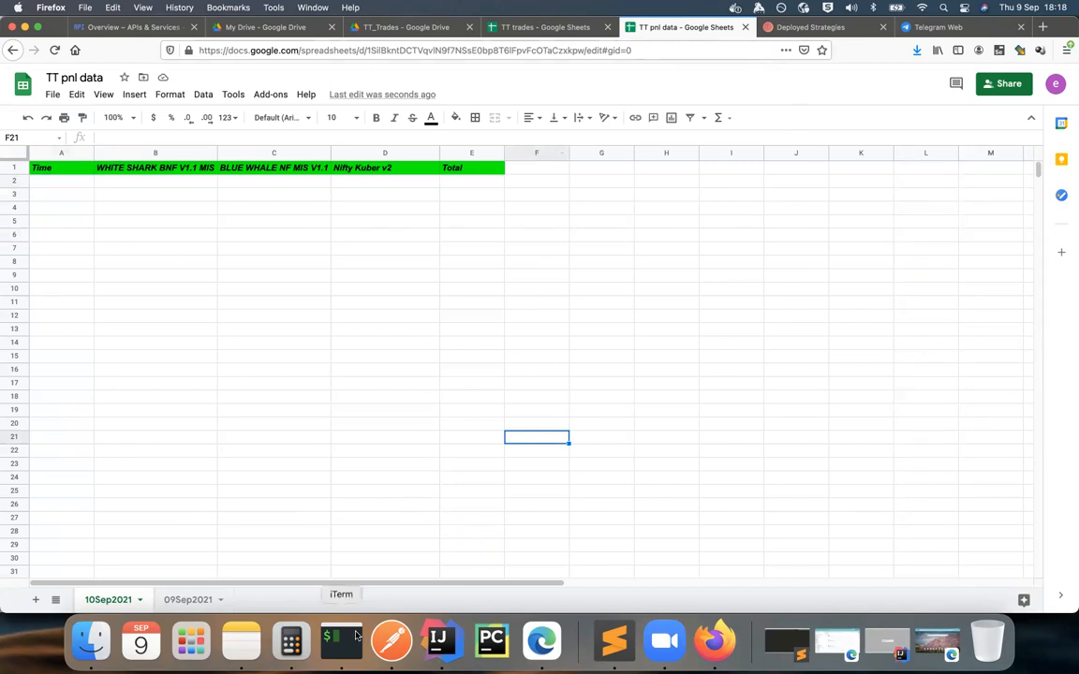
Step: Switch to Sublime Text and review the CRONEXPERR schedule and the TRADE_TYPE value in the .env file
{"action": "left_click", "coordinate": [613, 640]}
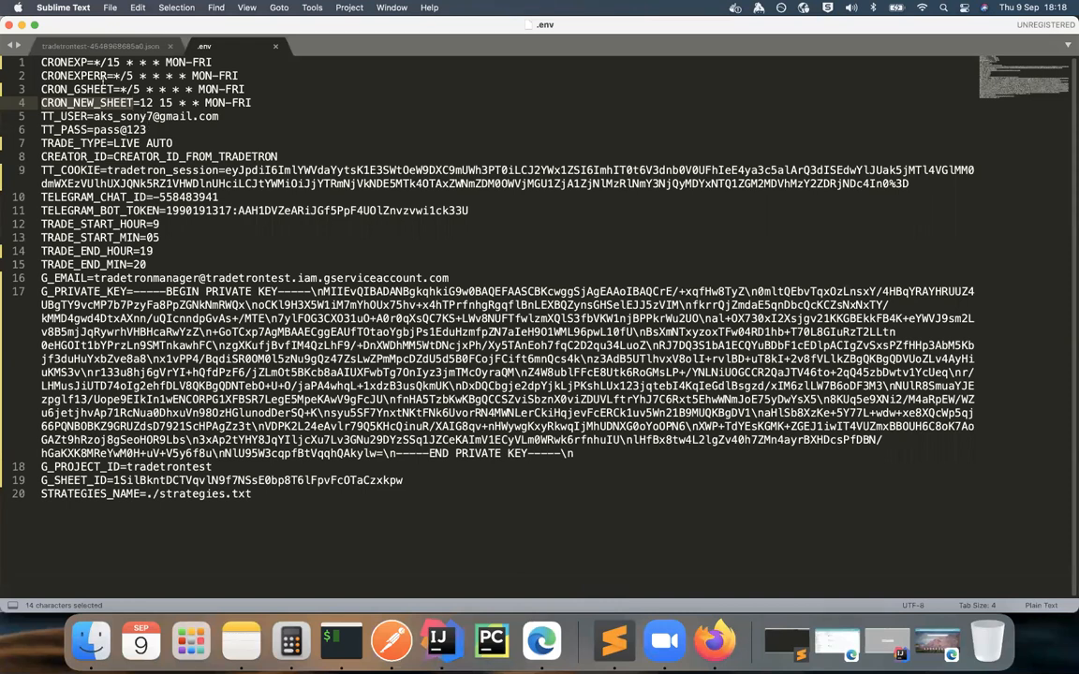
{"action": "double_click", "coordinate": [85, 75]}
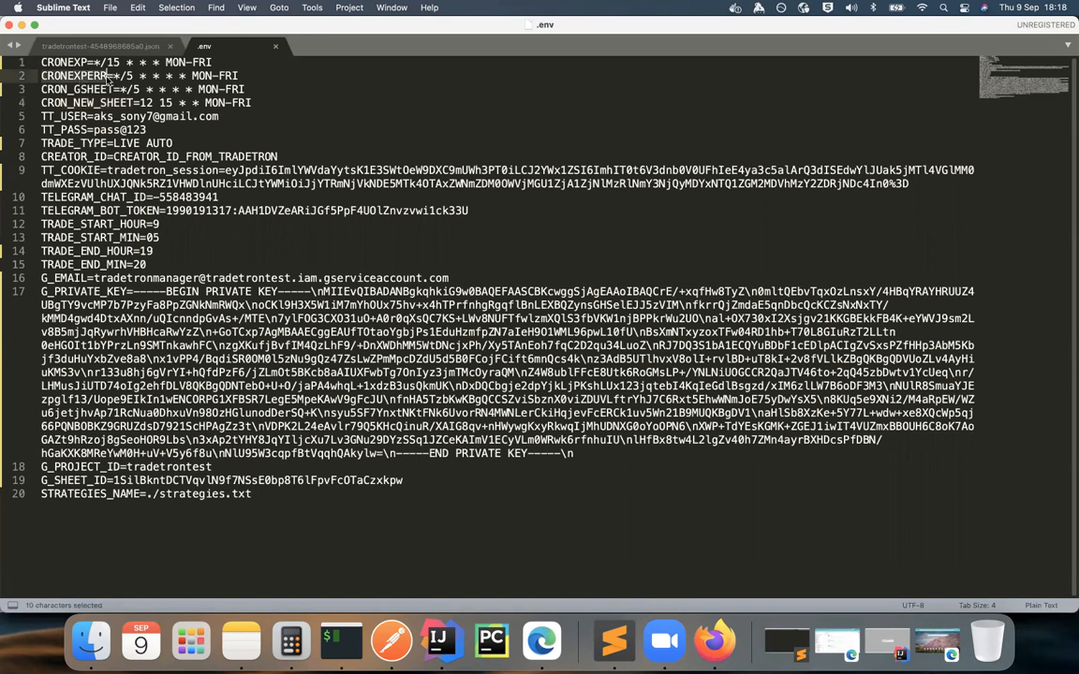
{"action": "left_click", "coordinate": [108, 75]}
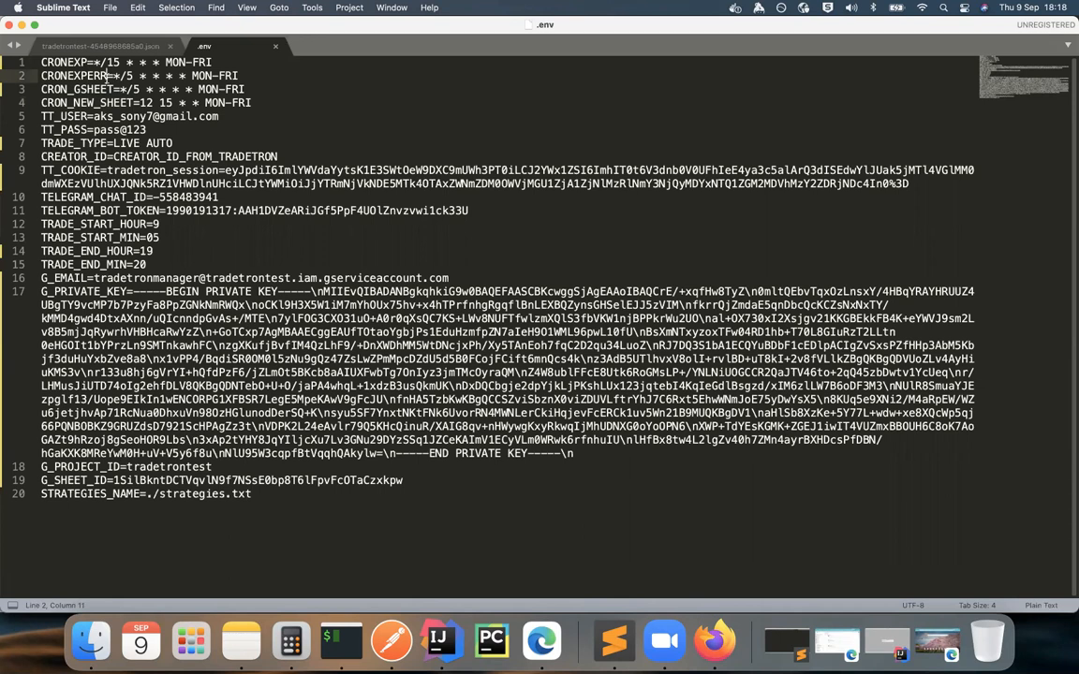
{"action": "left_click_drag", "start_coordinate": [130, 75], "coordinate": [109, 75]}
{"action": "left_click", "coordinate": [174, 143]}
{"action": "left_click_drag", "start_coordinate": [174, 143], "coordinate": [112, 143]}
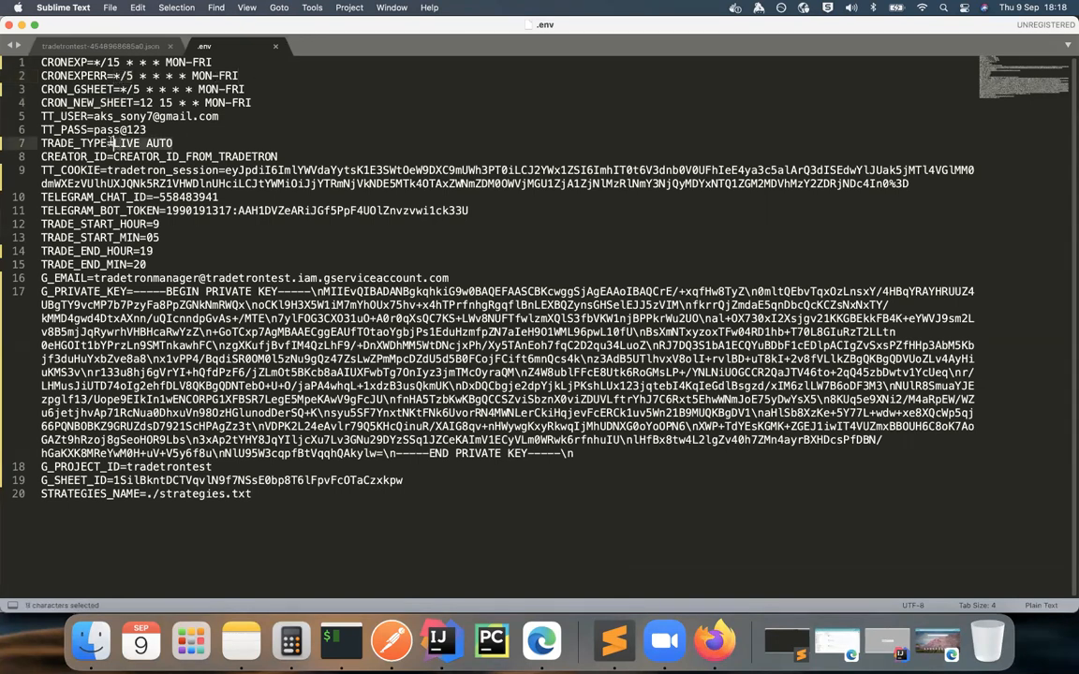
{"action": "left_click_drag", "start_coordinate": [228, 68], "coordinate": [101, 75]}
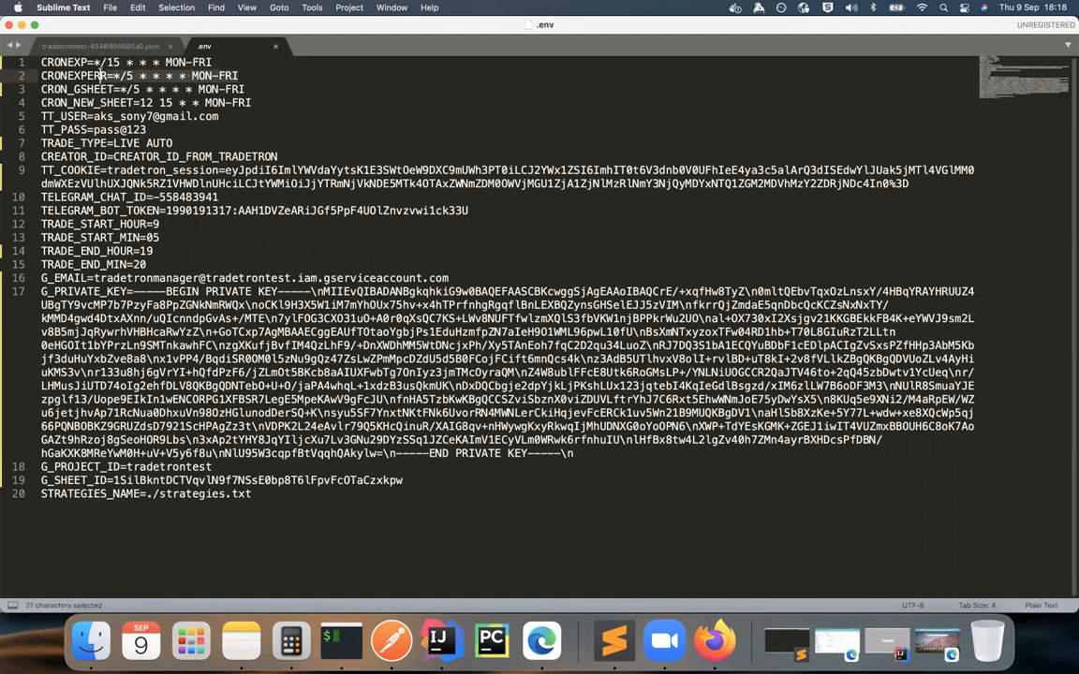
Step: Check the tsam pnl messages in Telegram Web in Firefox against the CRONEXPERR schedule in the .env file in Sublime Text
{"action": "left_click", "coordinate": [713, 642]}
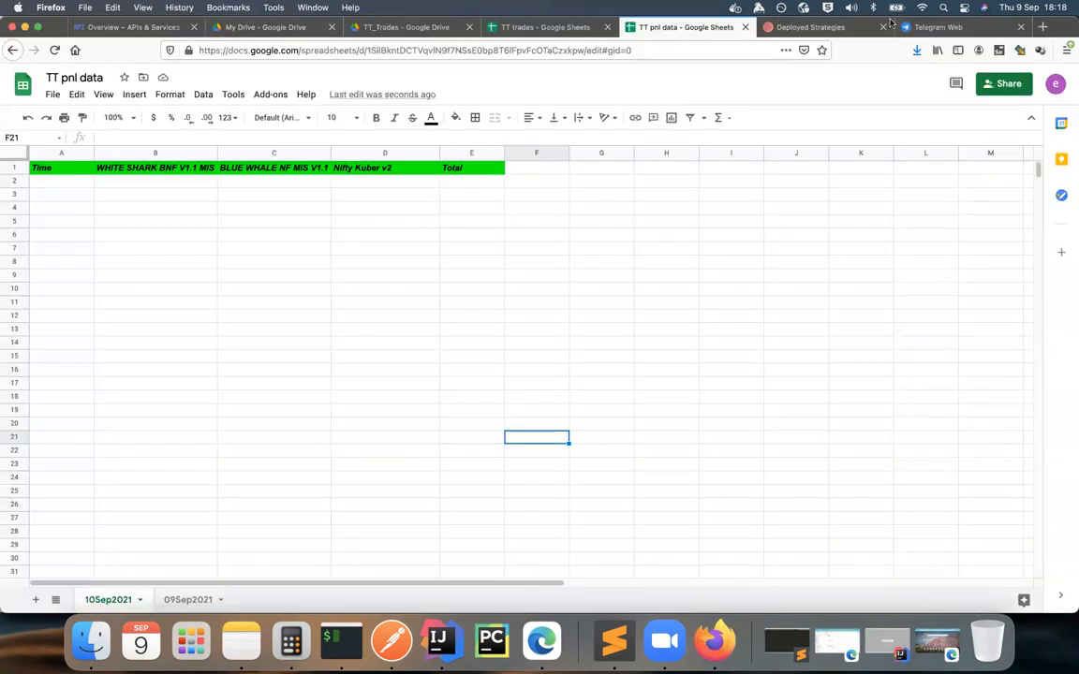
{"action": "left_click", "coordinate": [932, 26]}
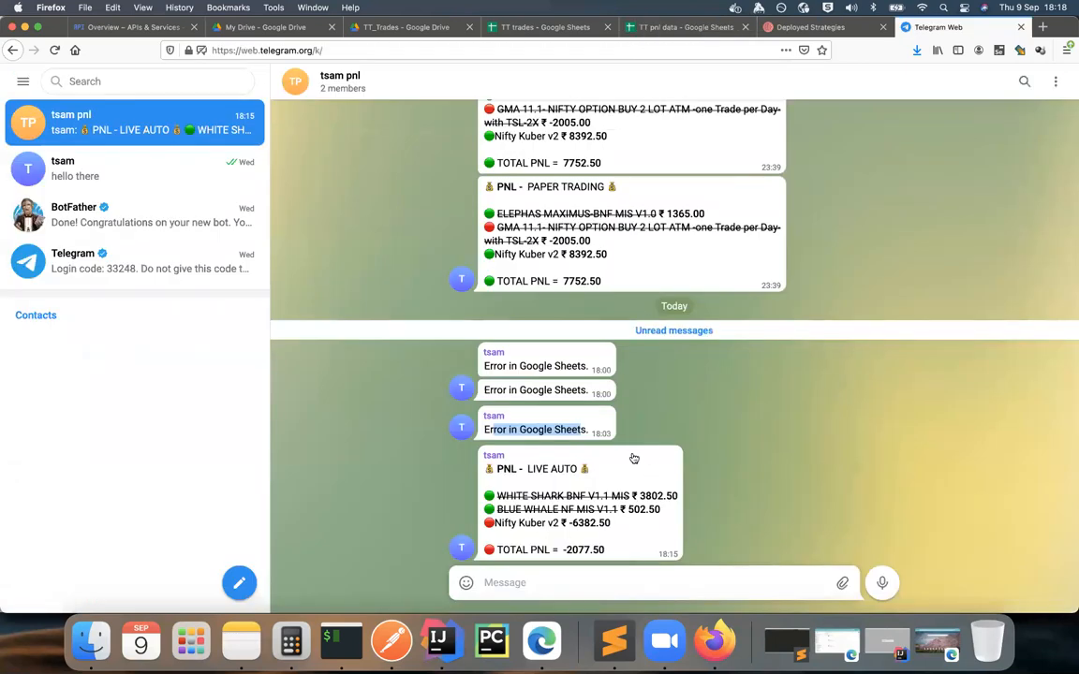
{"action": "key", "text": "super+Tab"}
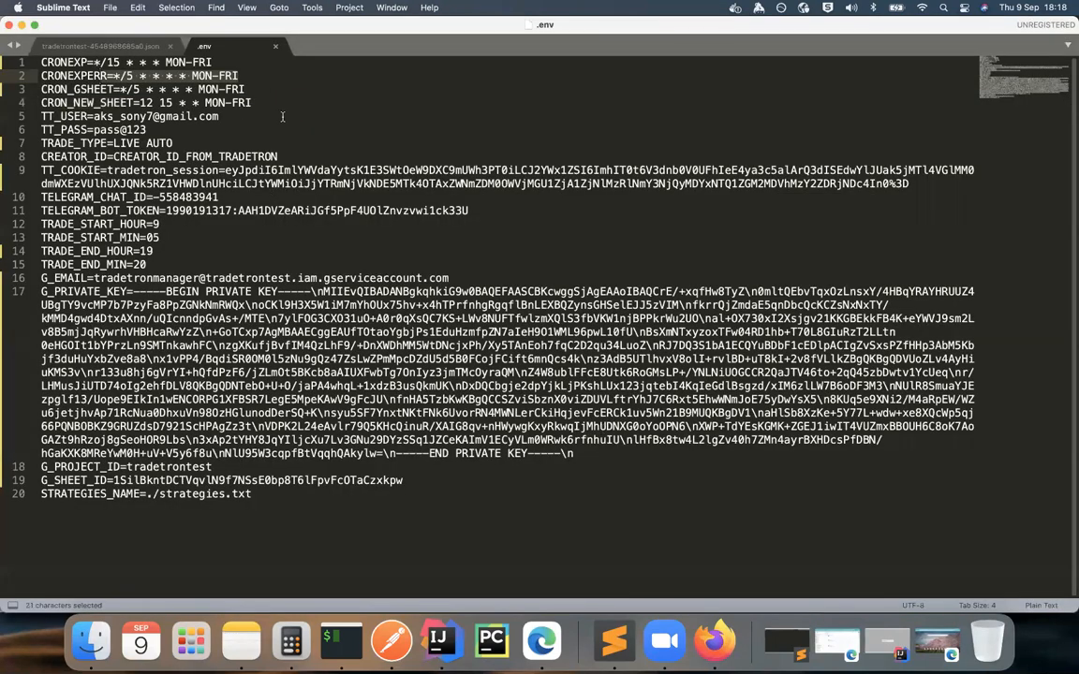
{"action": "left_click", "coordinate": [278, 73]}
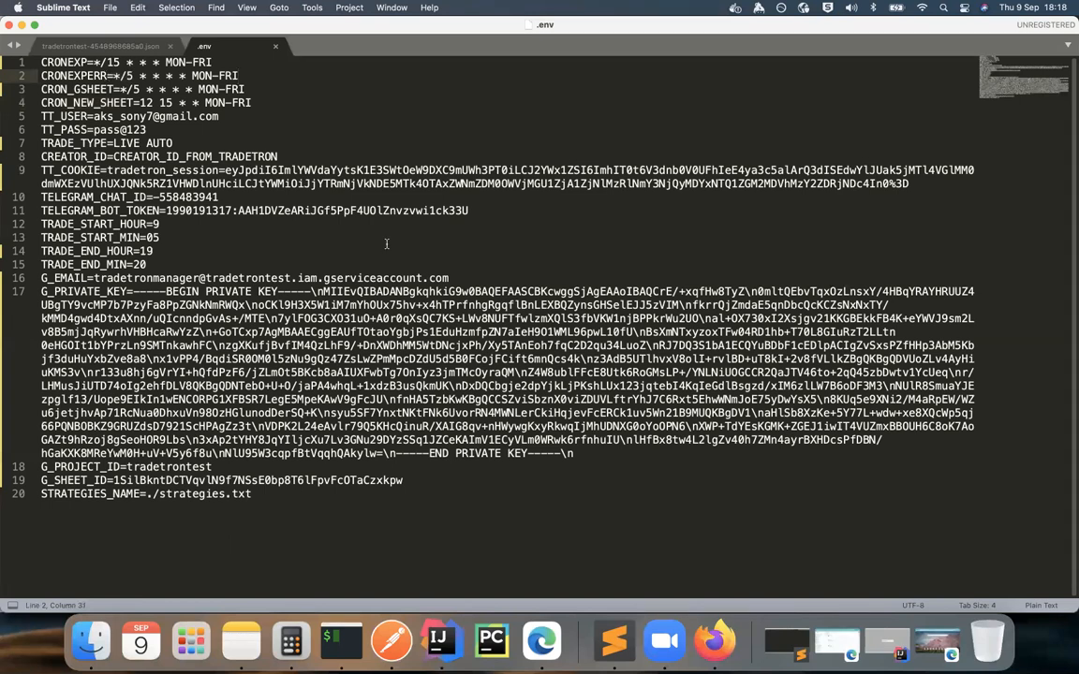
{"action": "left_click", "coordinate": [715, 640]}
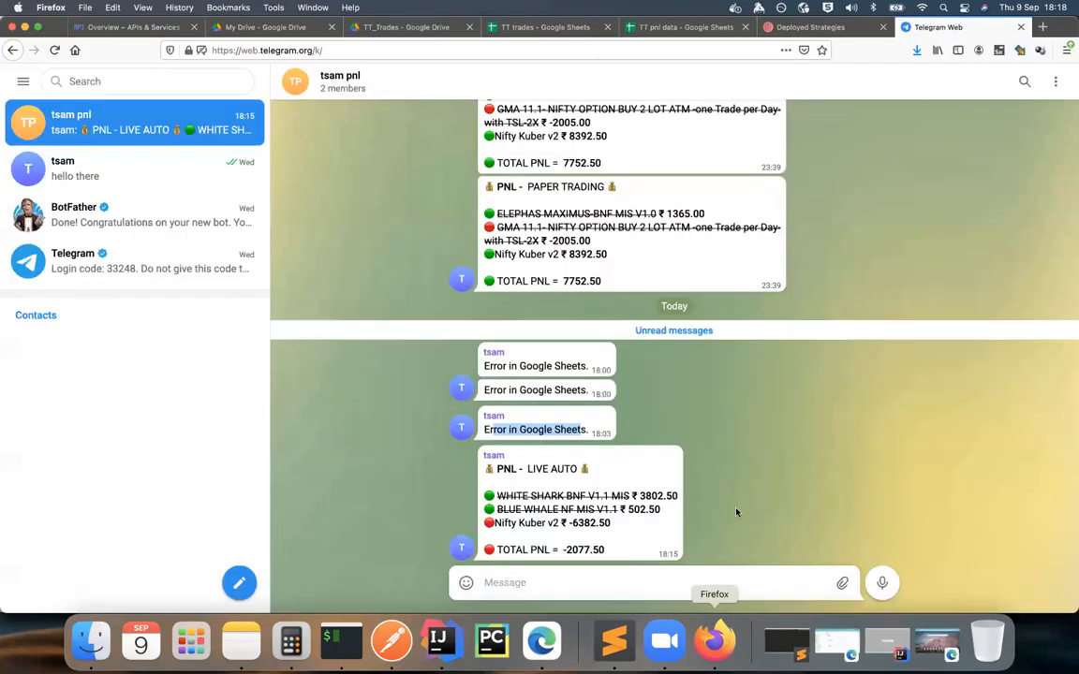
{"action": "left_click", "coordinate": [702, 411]}
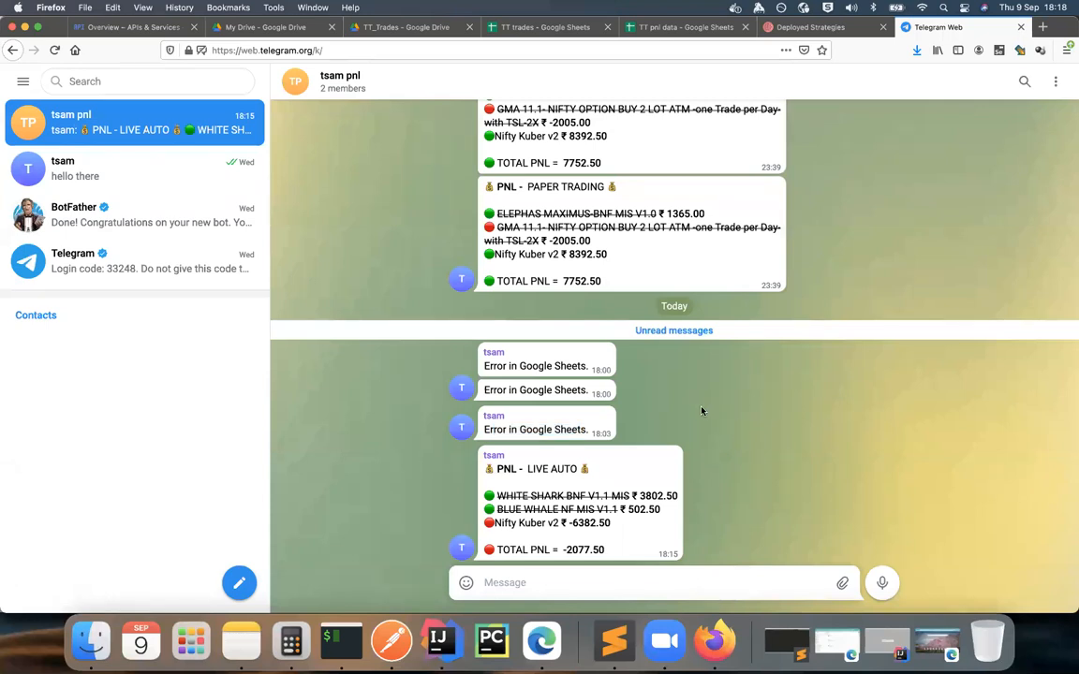